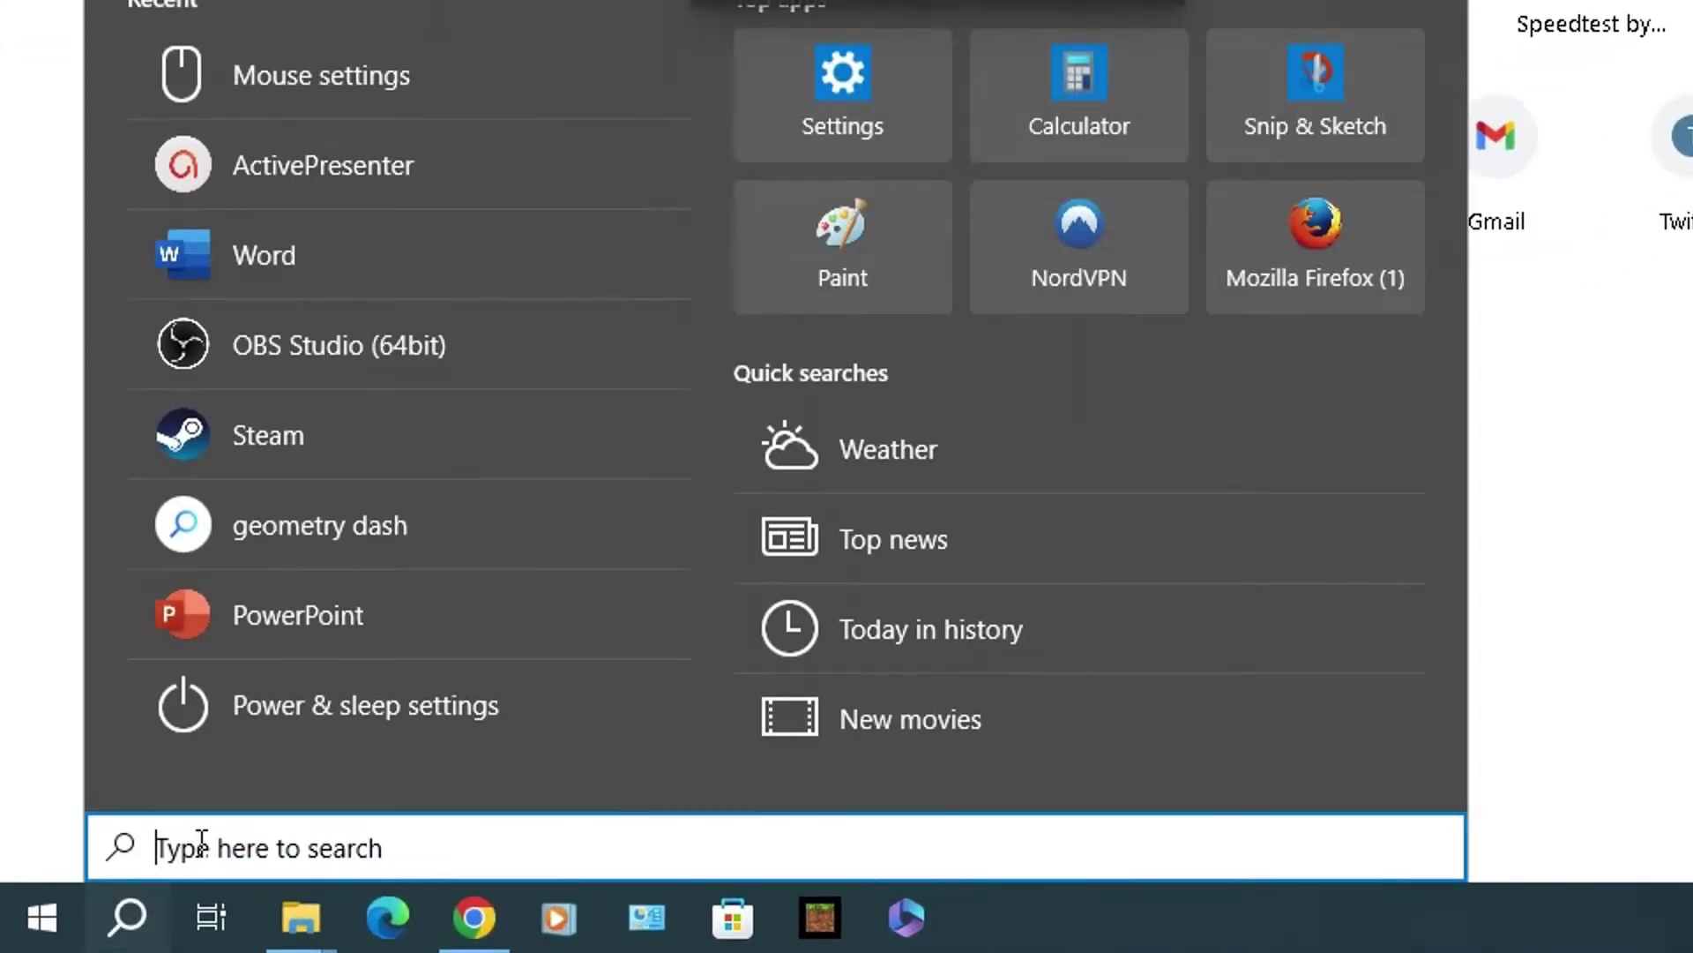
Step: Search 'mouse' from the Start menu and open the Mouse settings page
type("mouse")
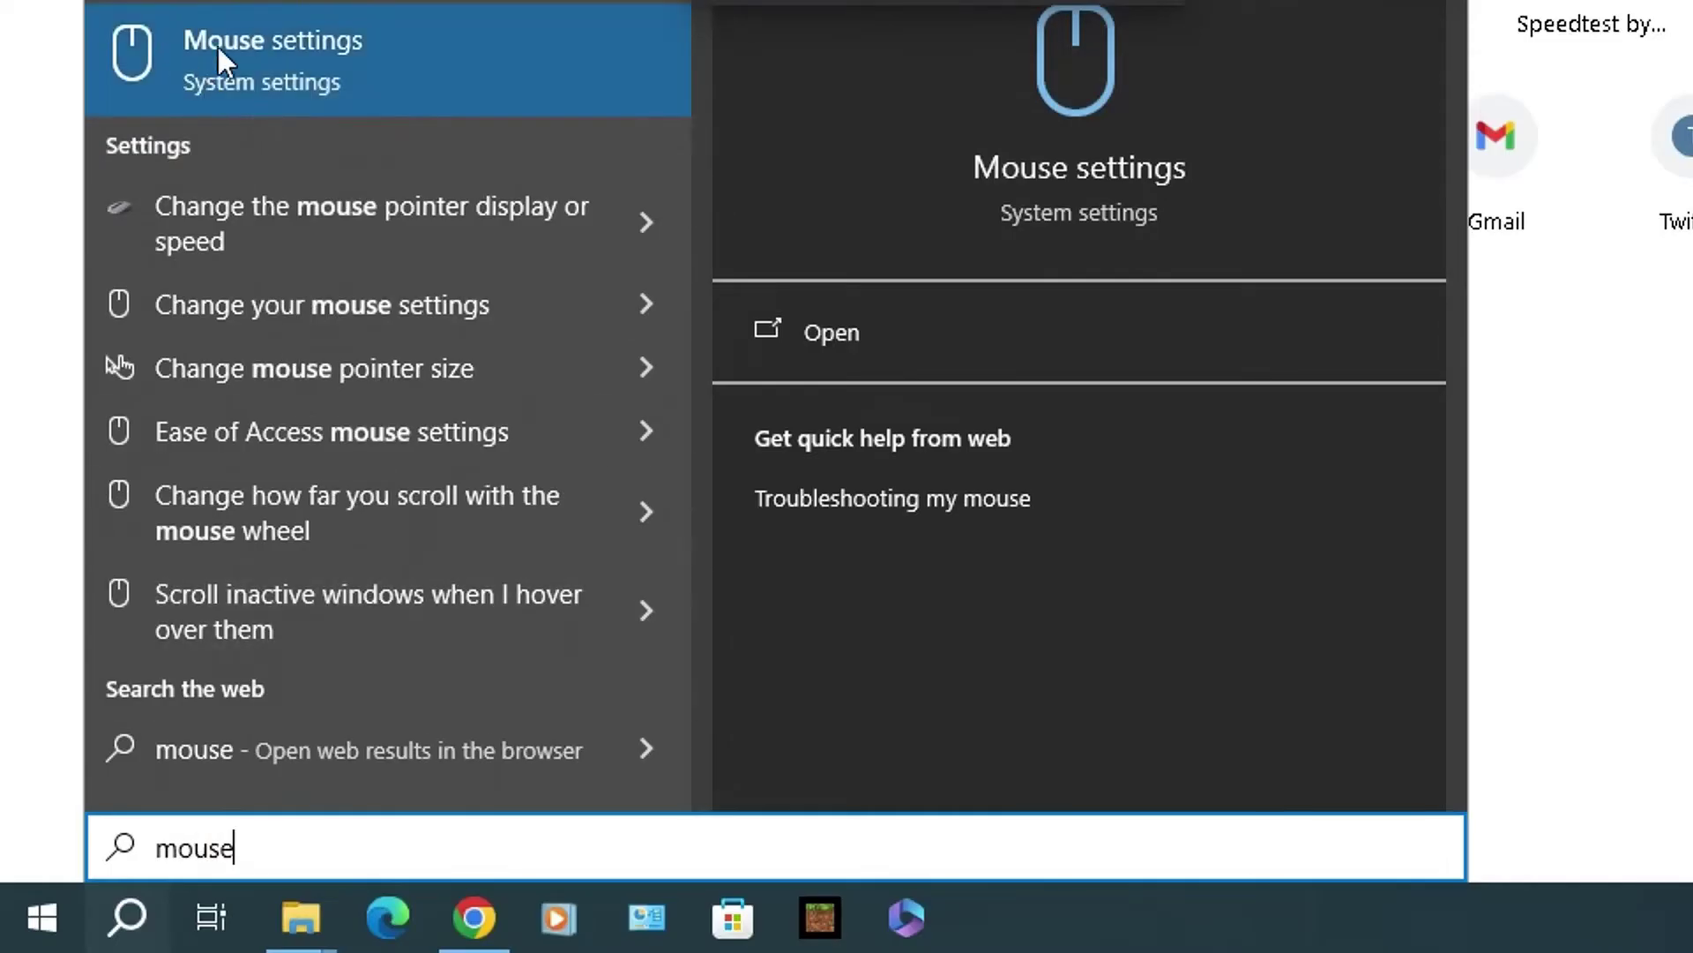
left_click(343, 71)
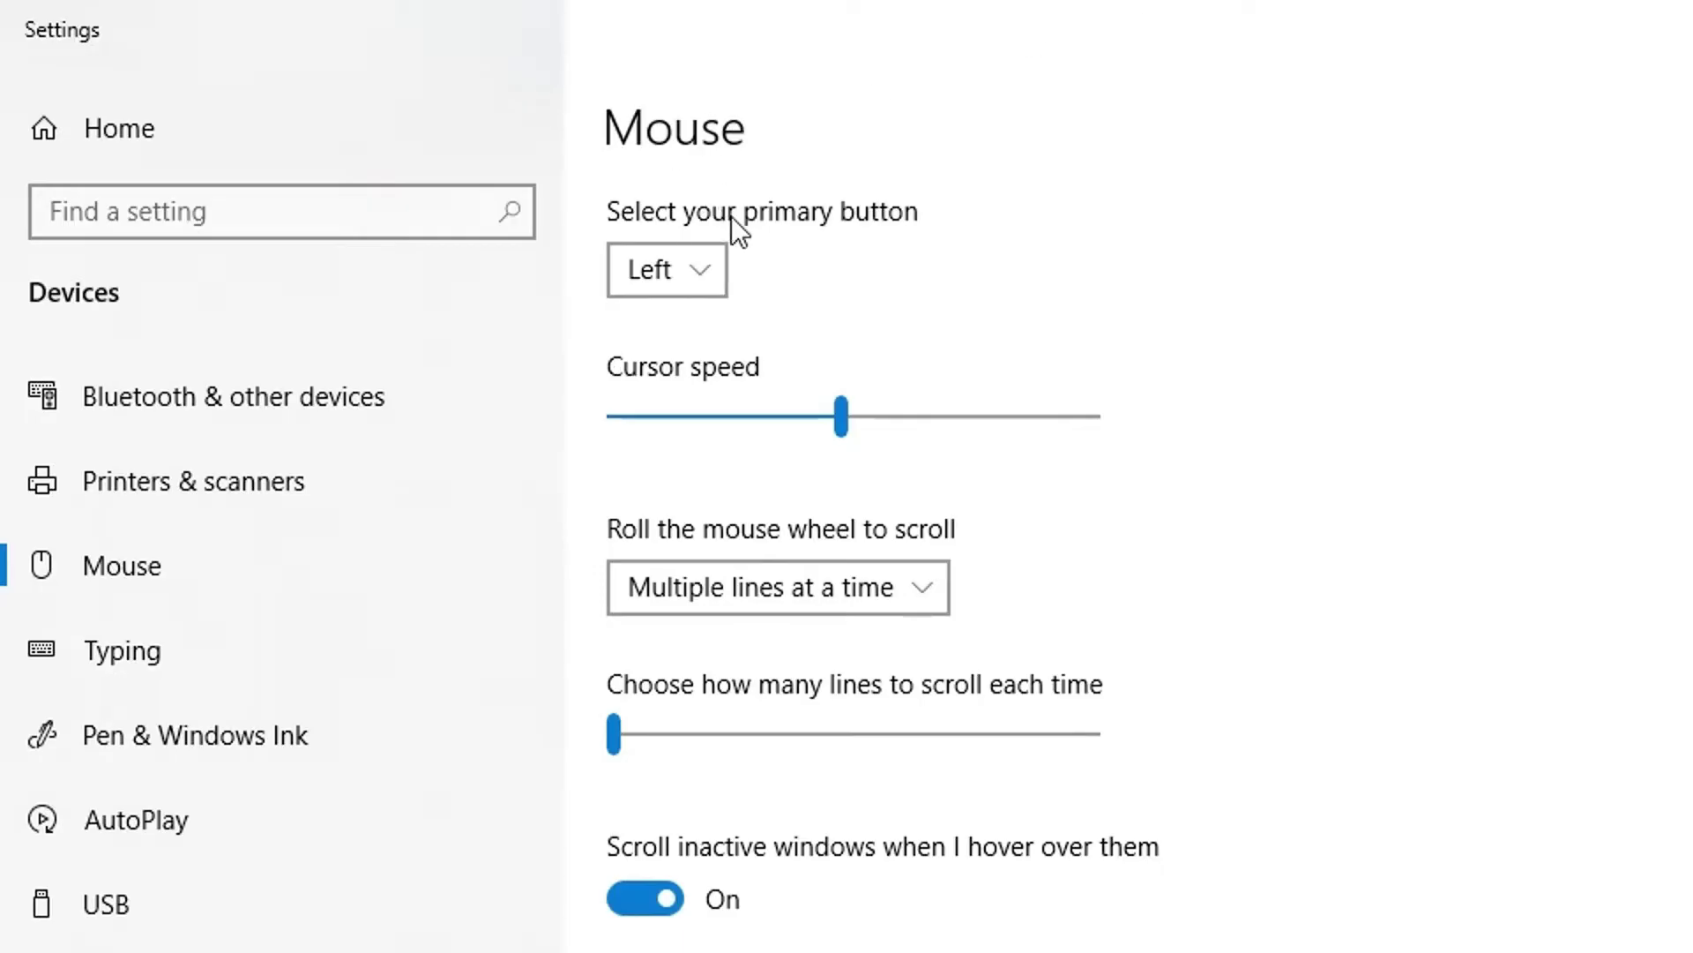
left_click(715, 276)
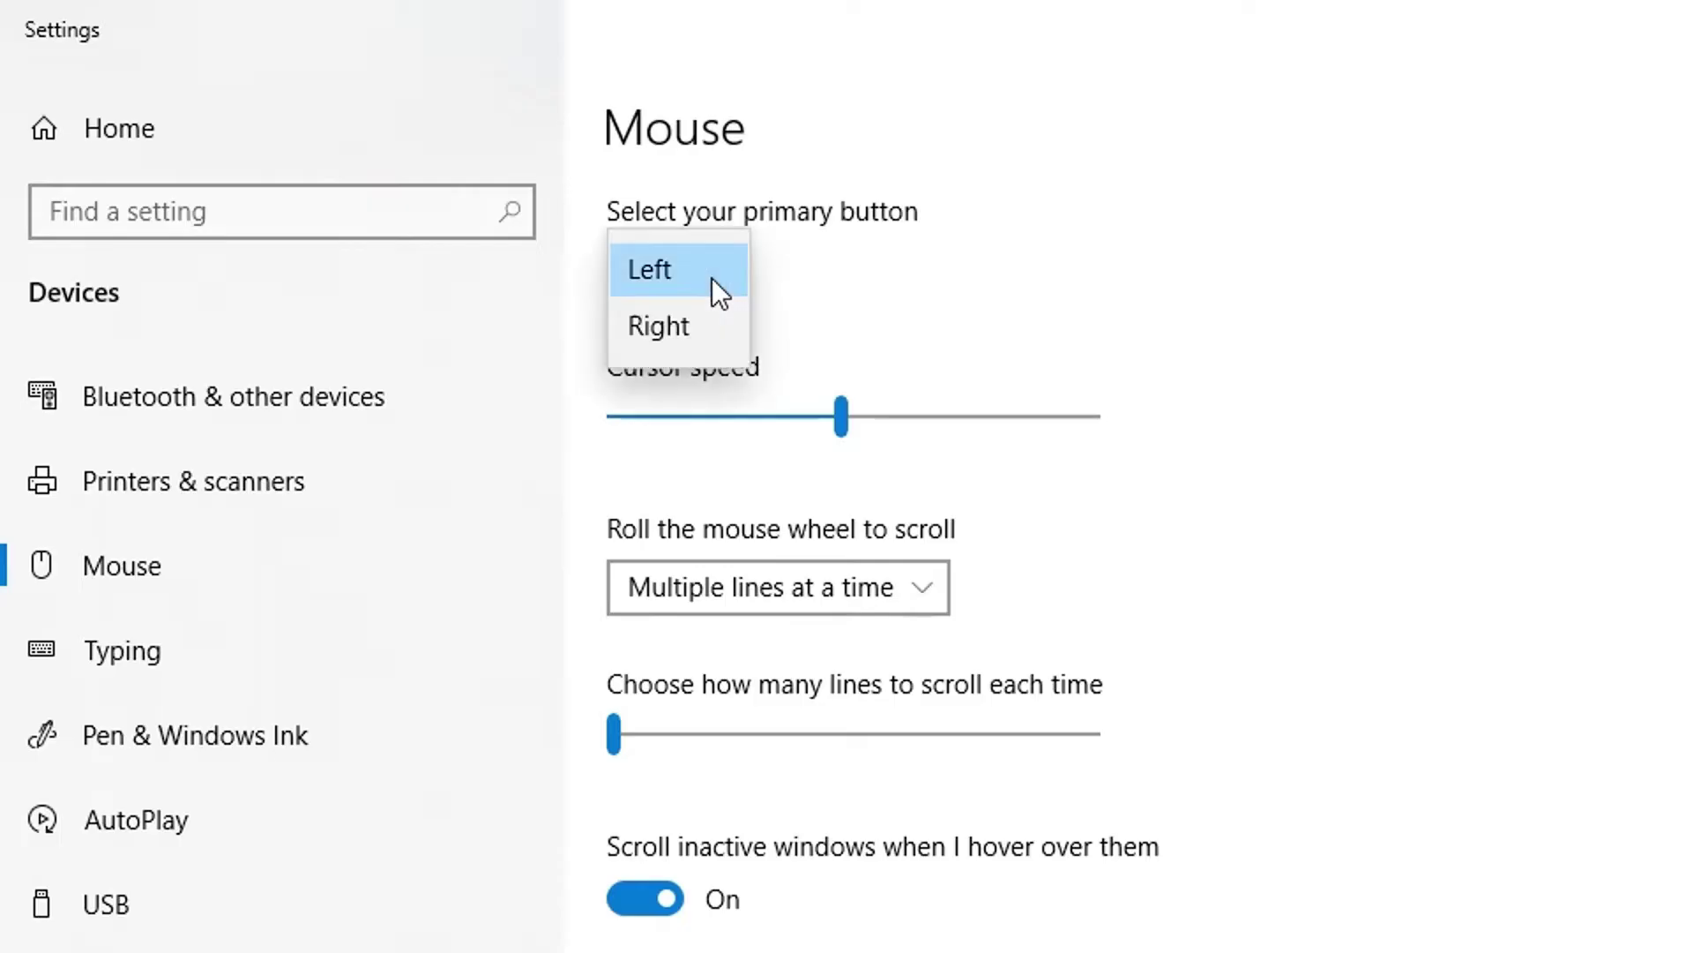
left_click(659, 289)
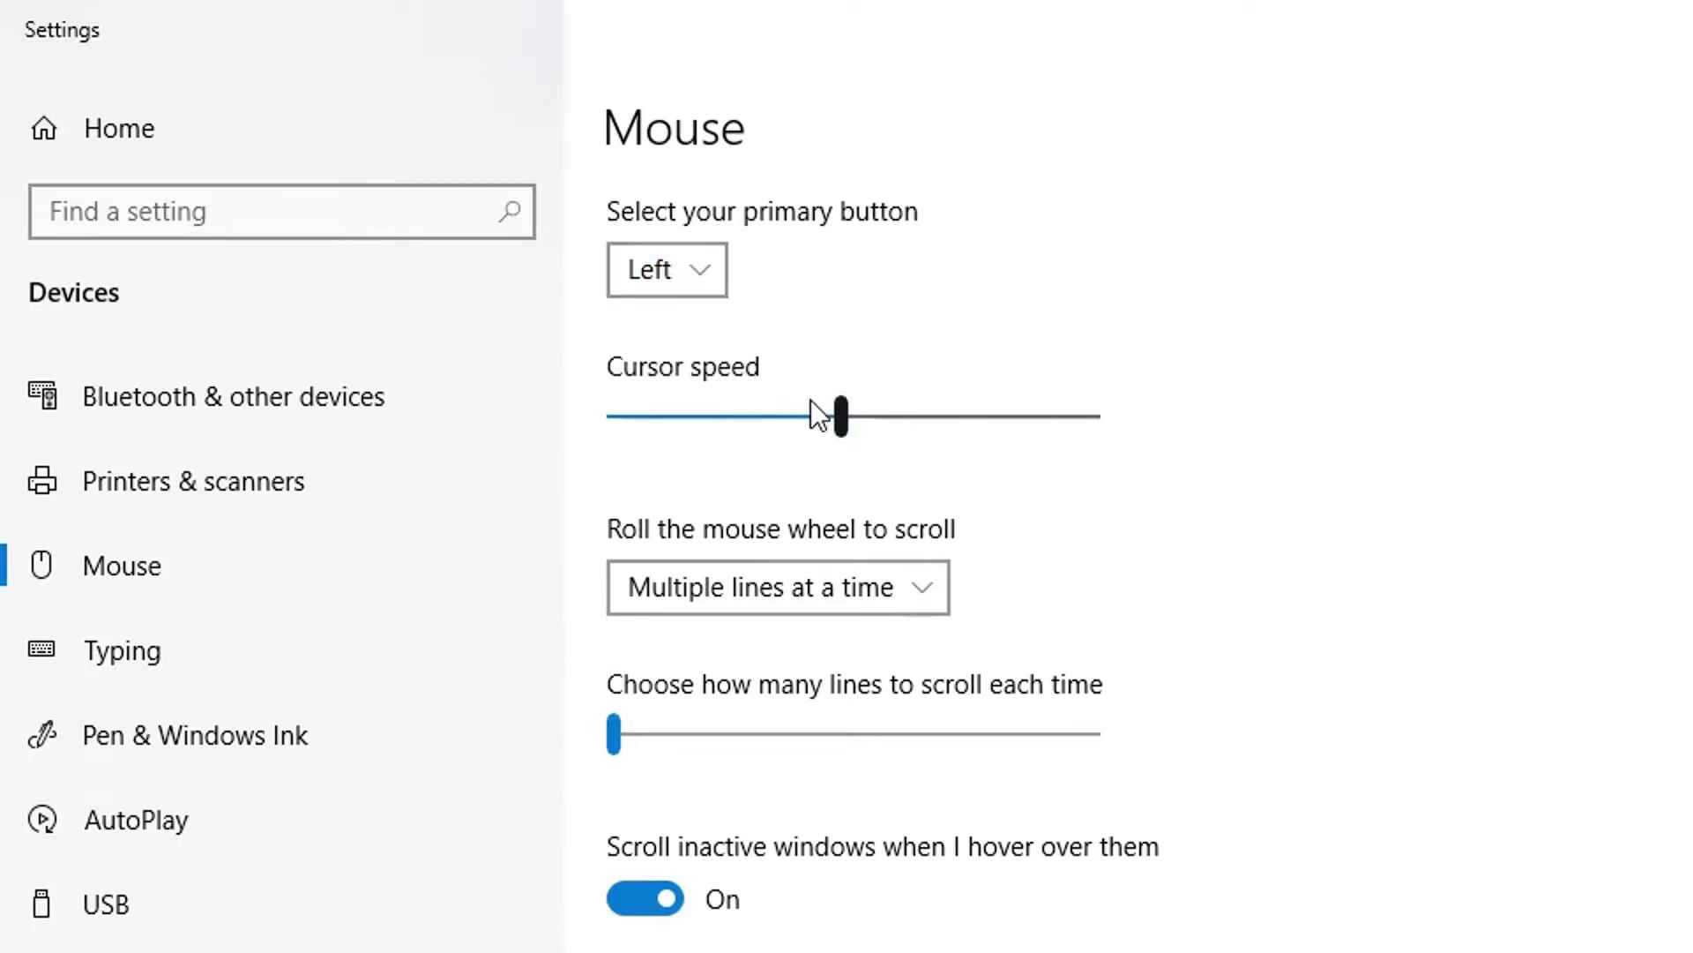
left_click_drag(838, 415, 838, 415)
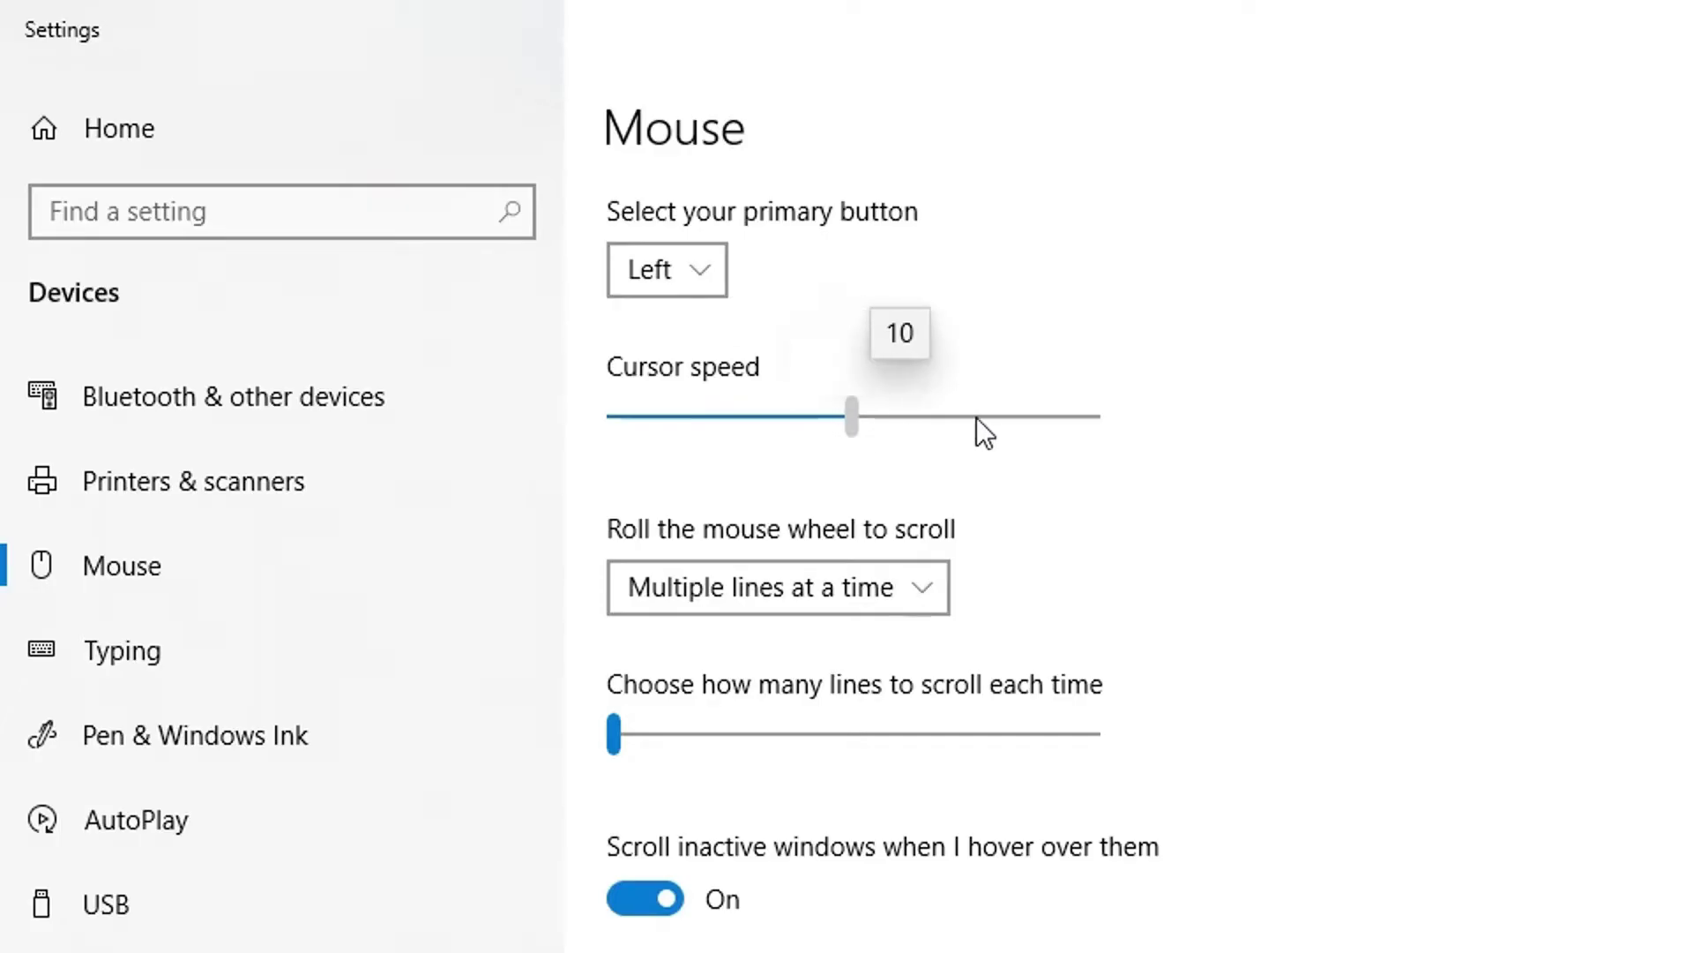
scroll(997, 421, "up", 4)
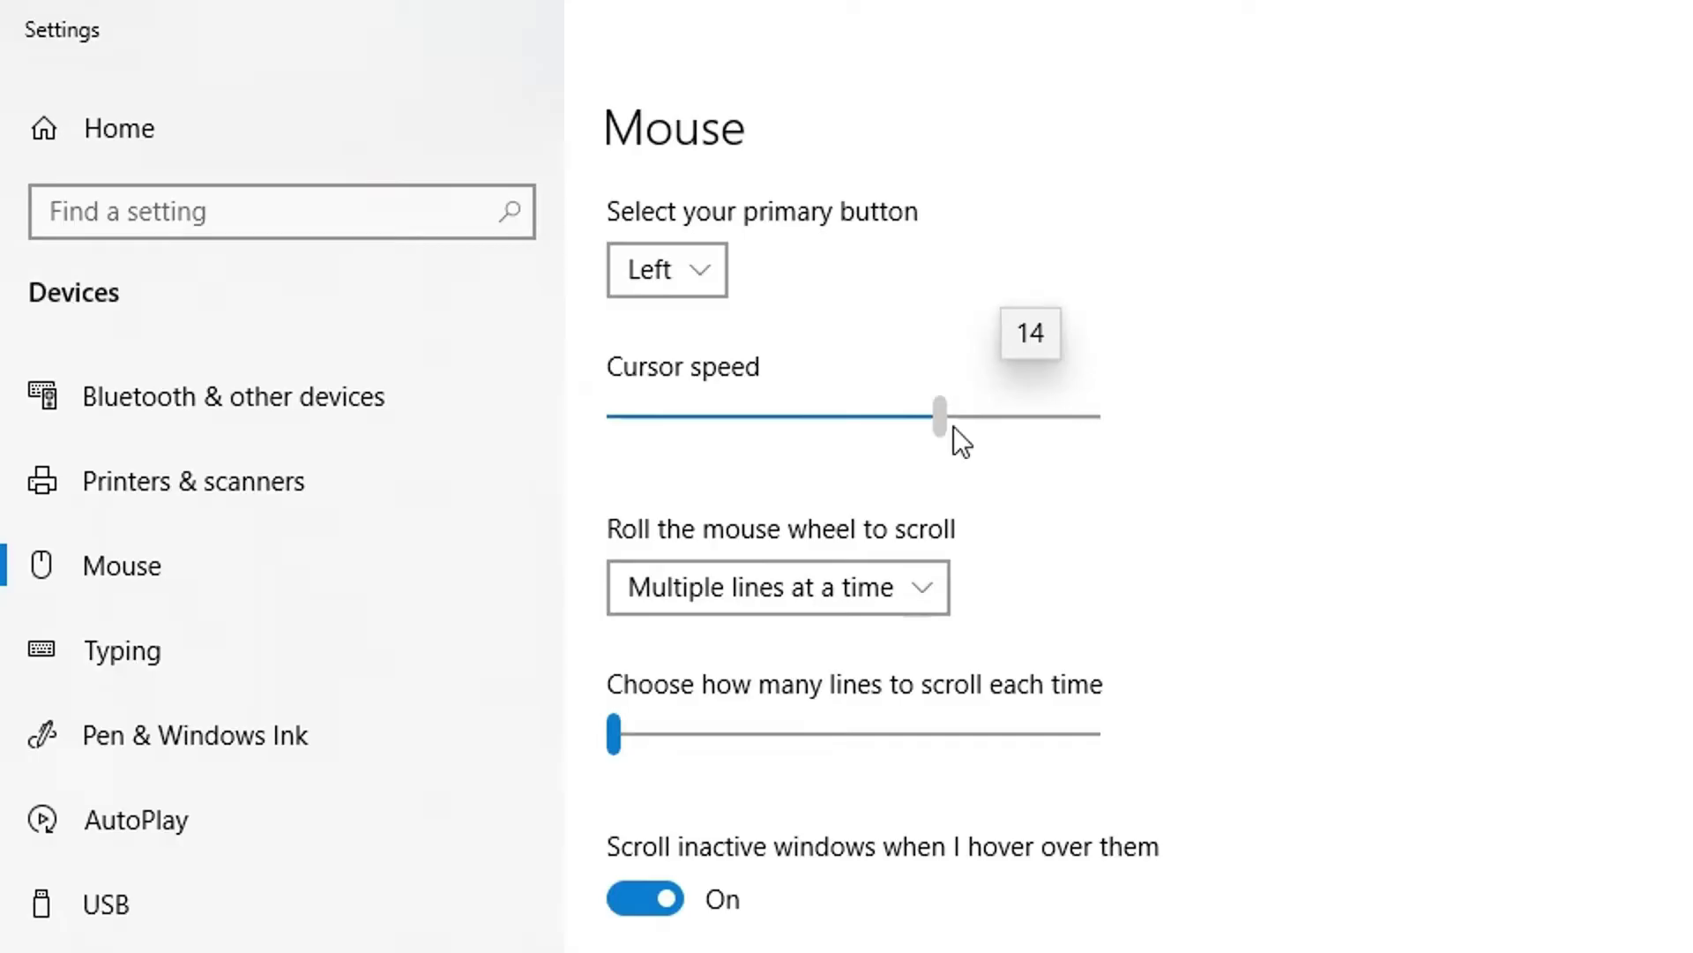
scroll(954, 426, "up", 6)
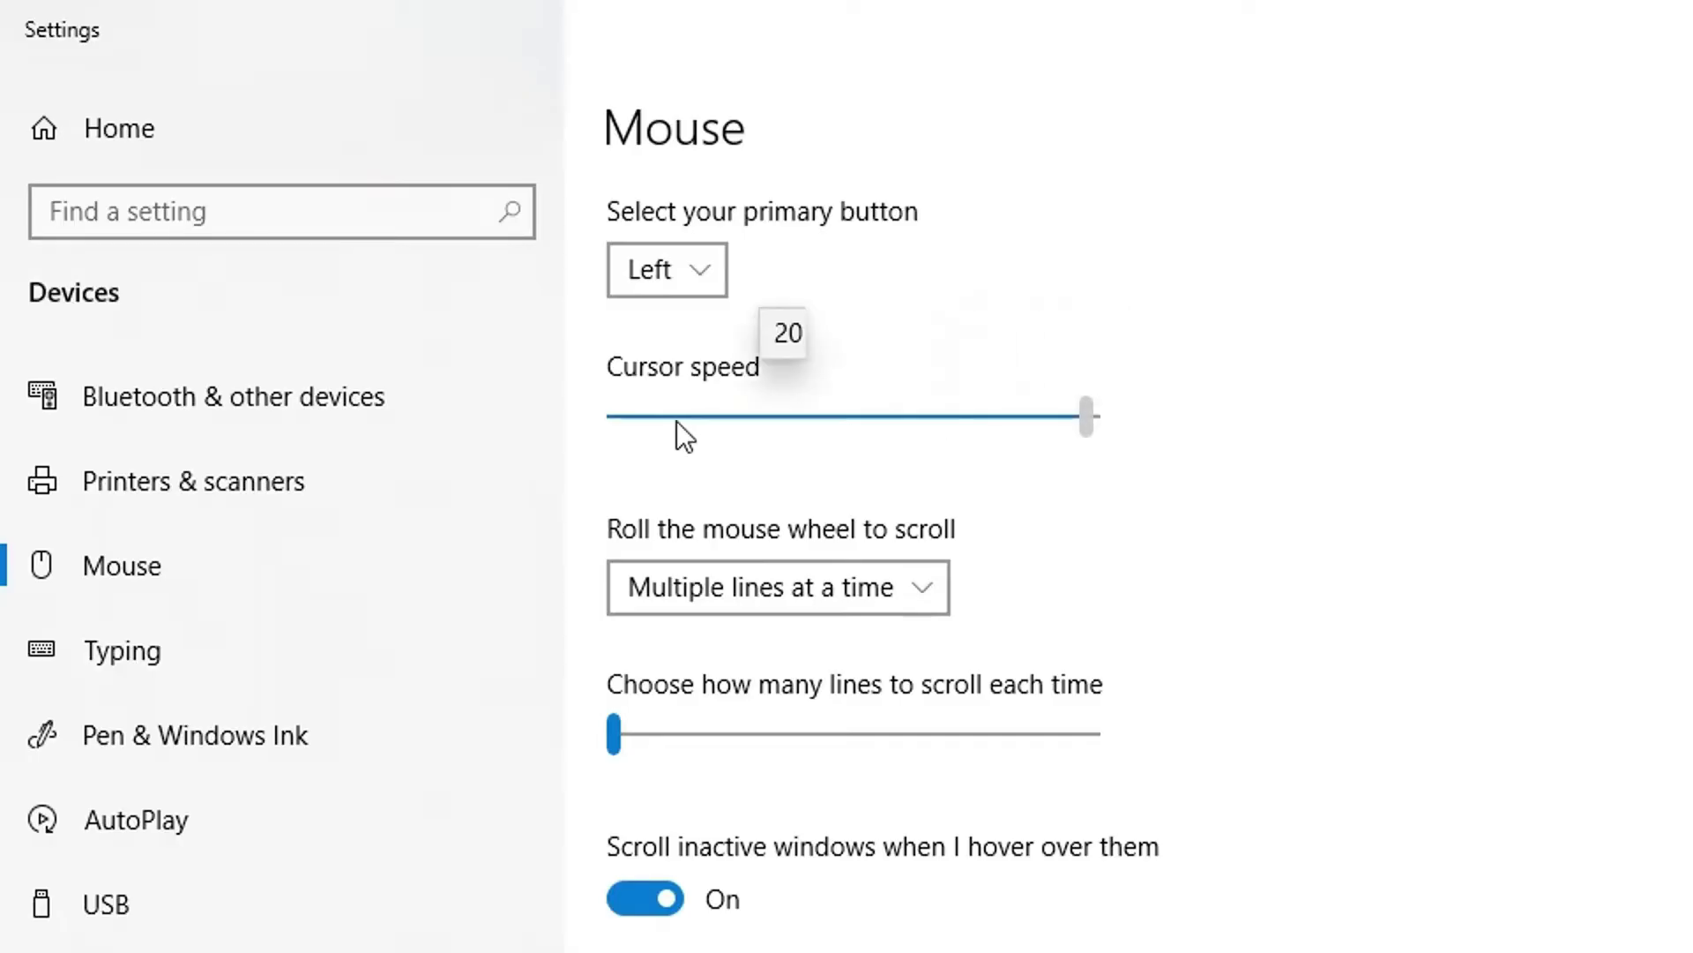
scroll(909, 415, "down", 17)
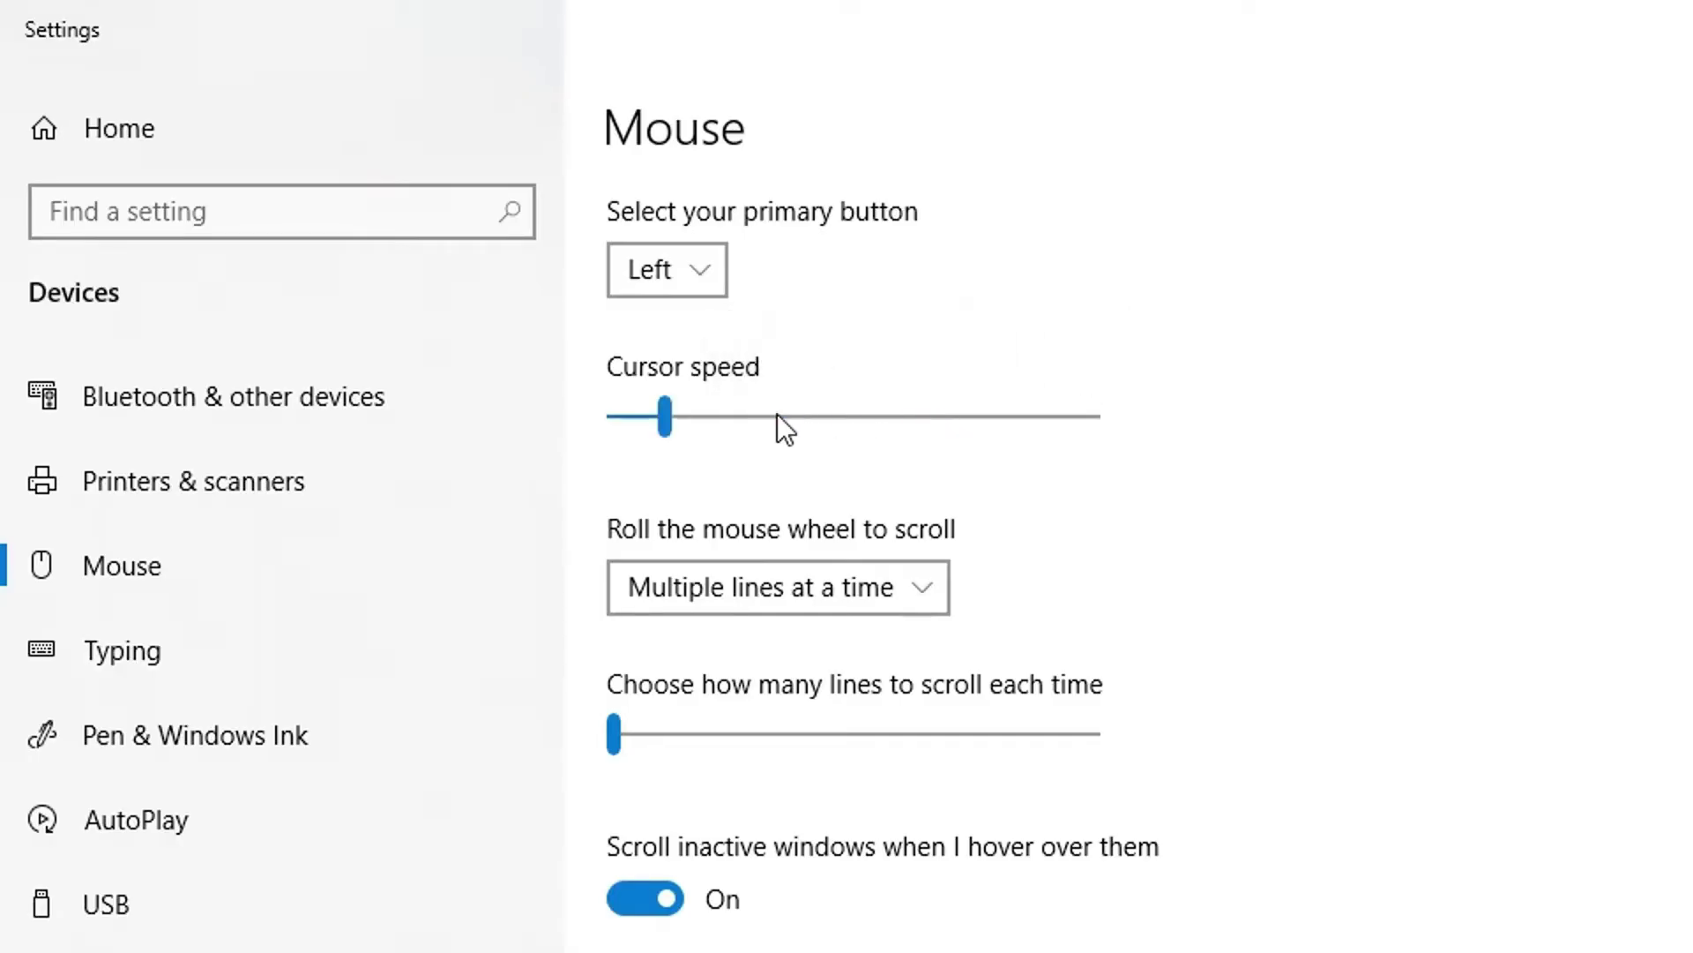
left_click_drag(670, 414, 791, 410)
left_click(835, 414)
left_click(839, 411)
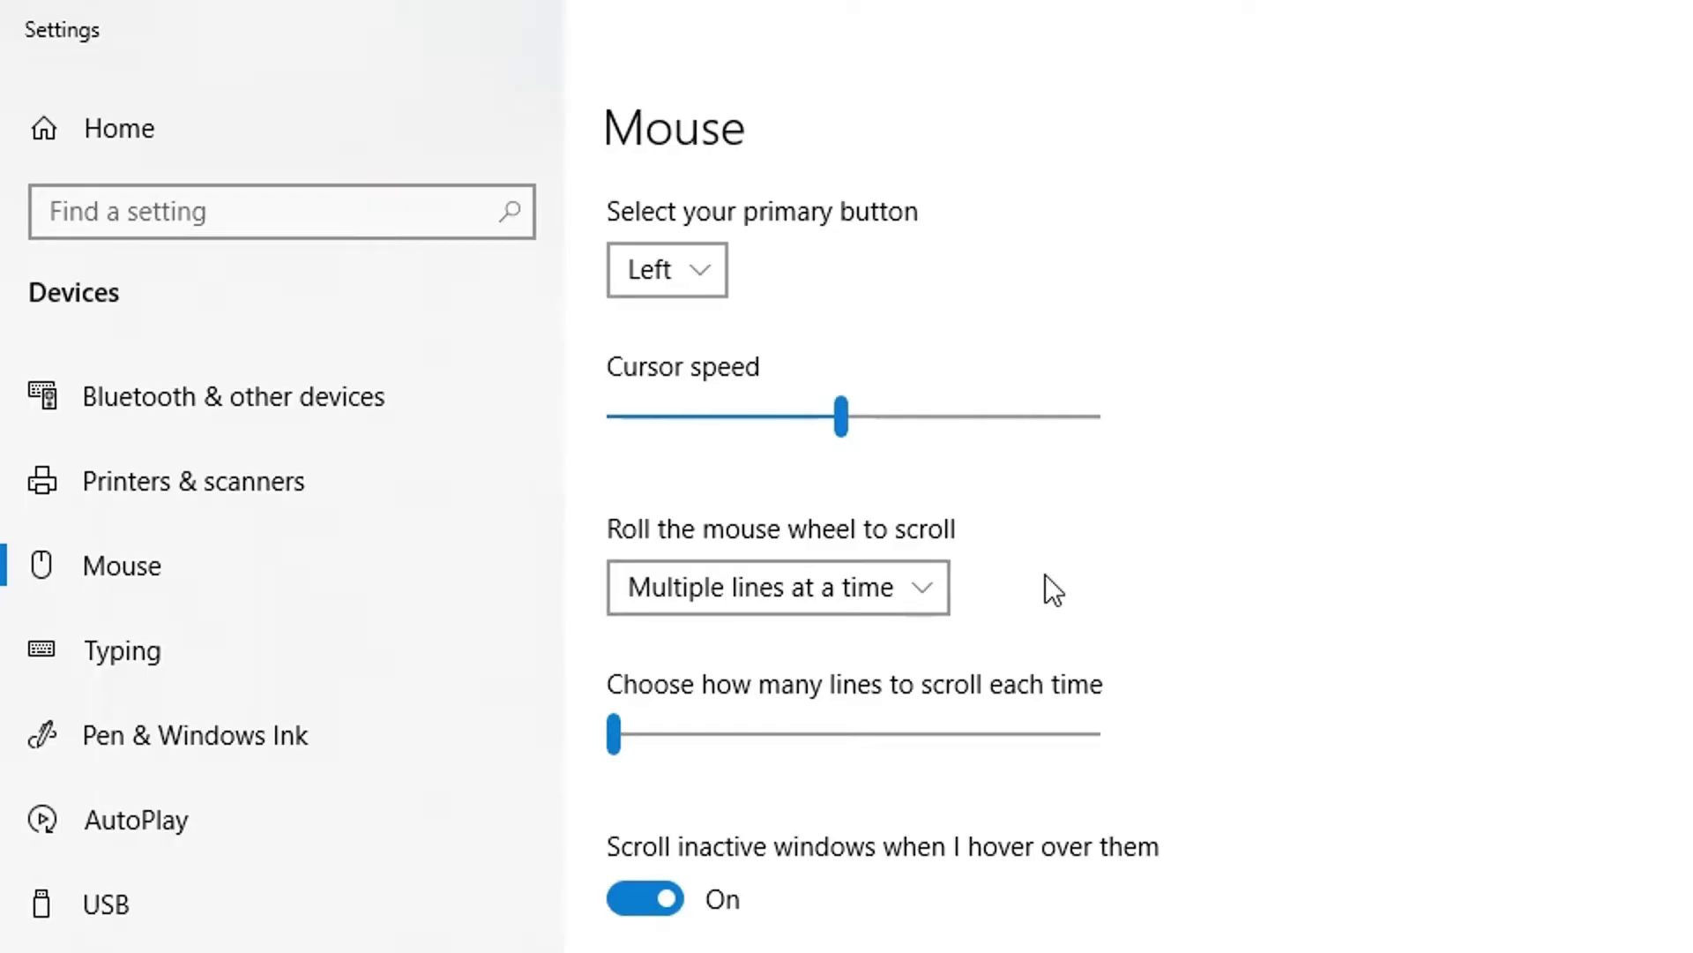
left_click(924, 596)
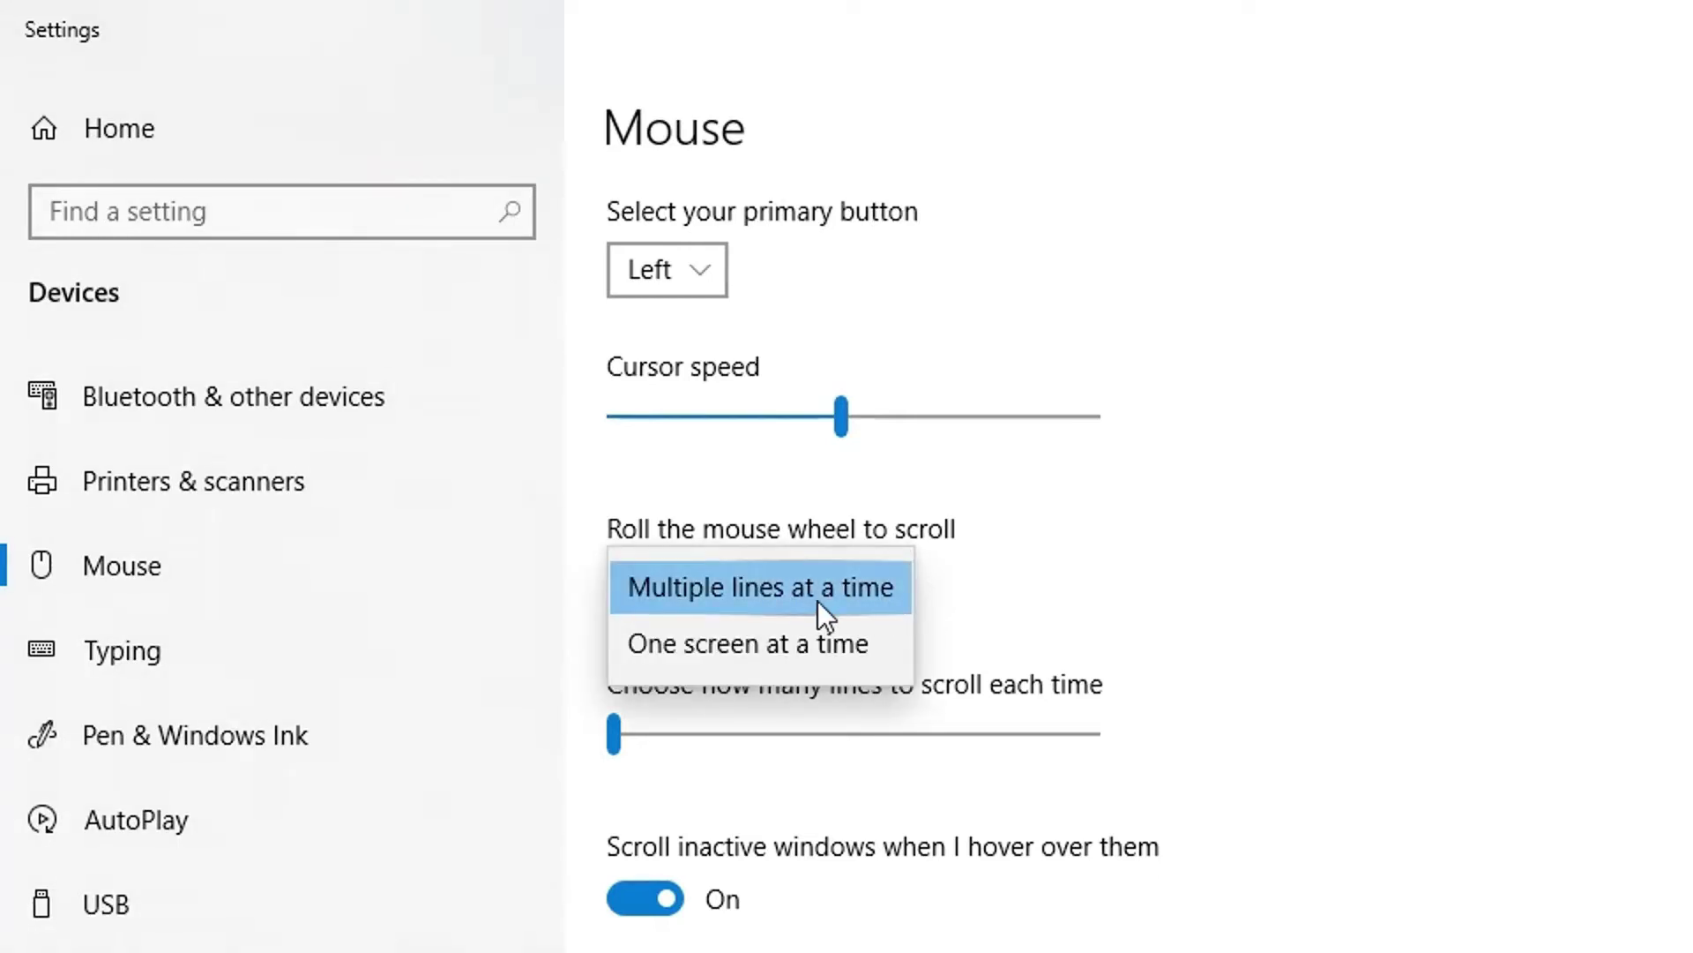
left_click(999, 618)
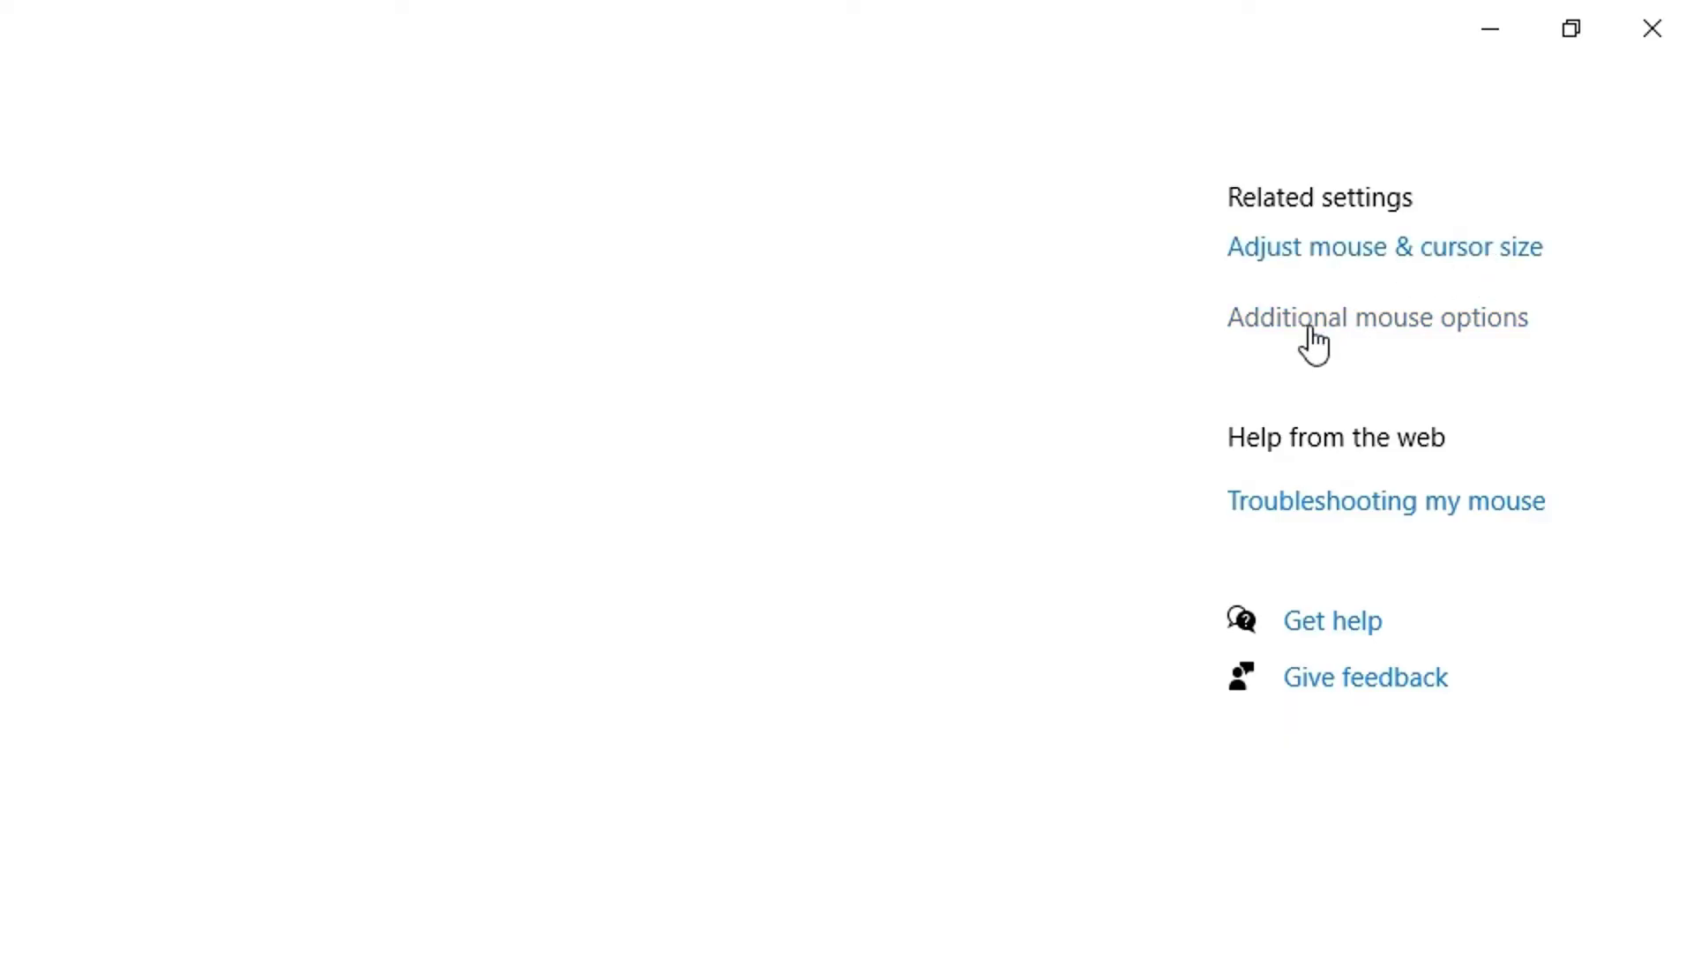
Step: Open the Ease of Access Mouse pointer page via 'Adjust mouse & cursor size'
left_click(1377, 248)
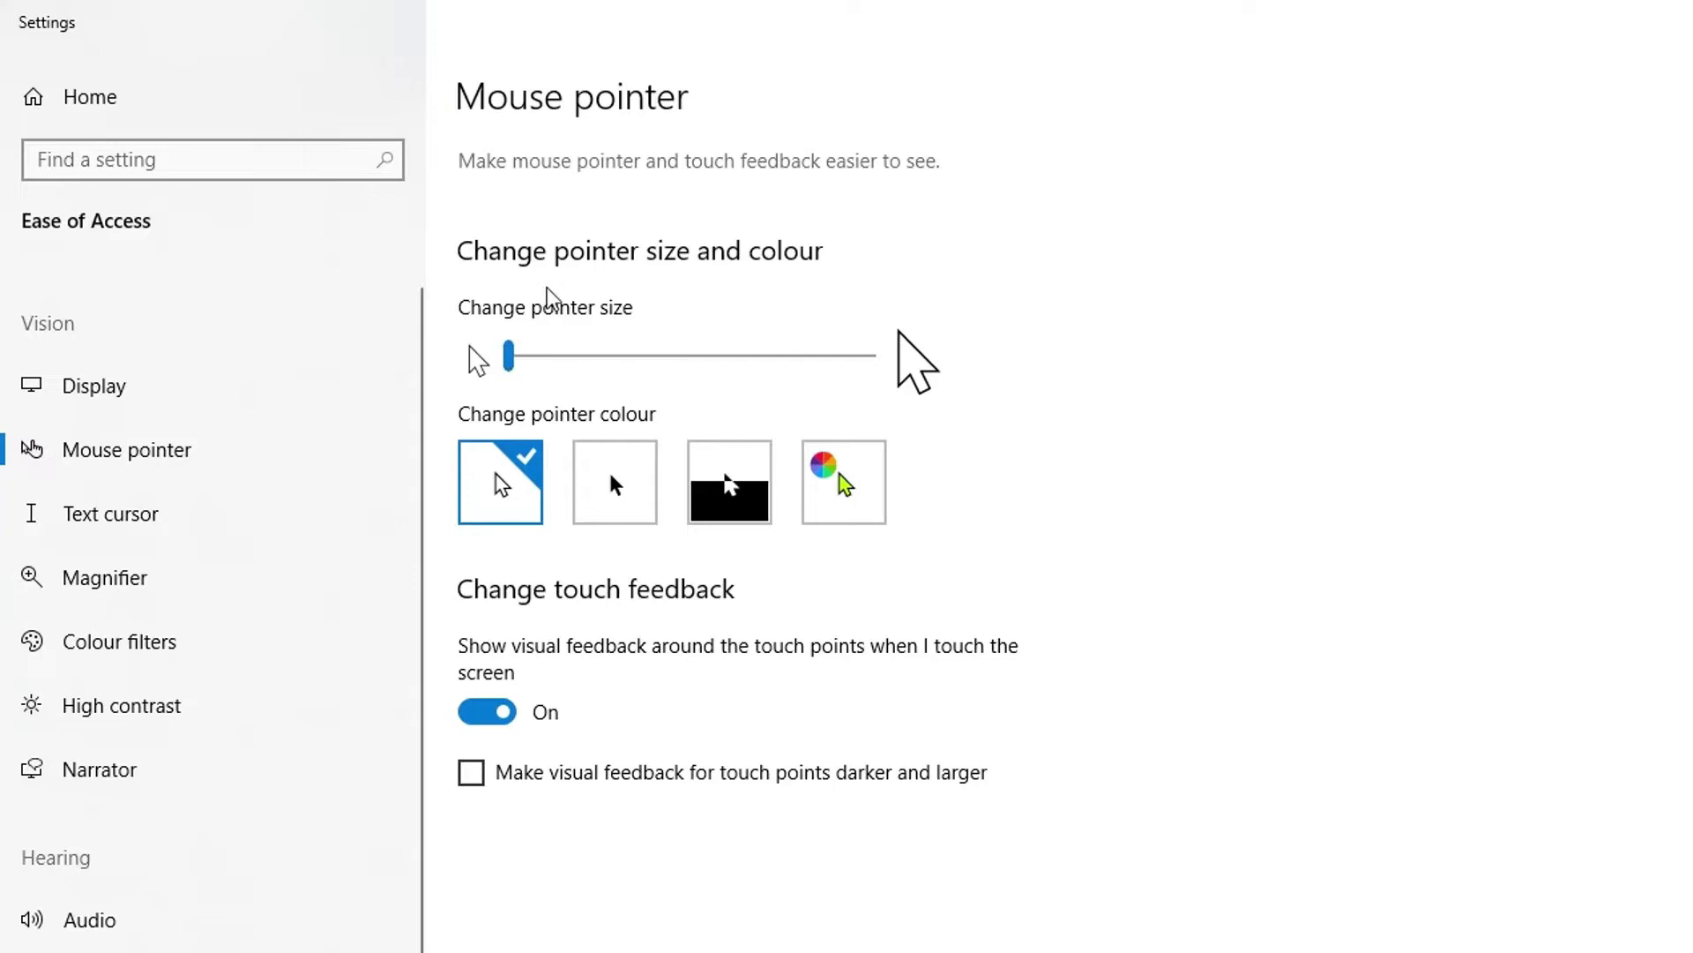
mouse_move(514, 357)
left_mouse_down()
mouse_move(867, 357)
mouse_move(510, 361)
left_mouse_up()
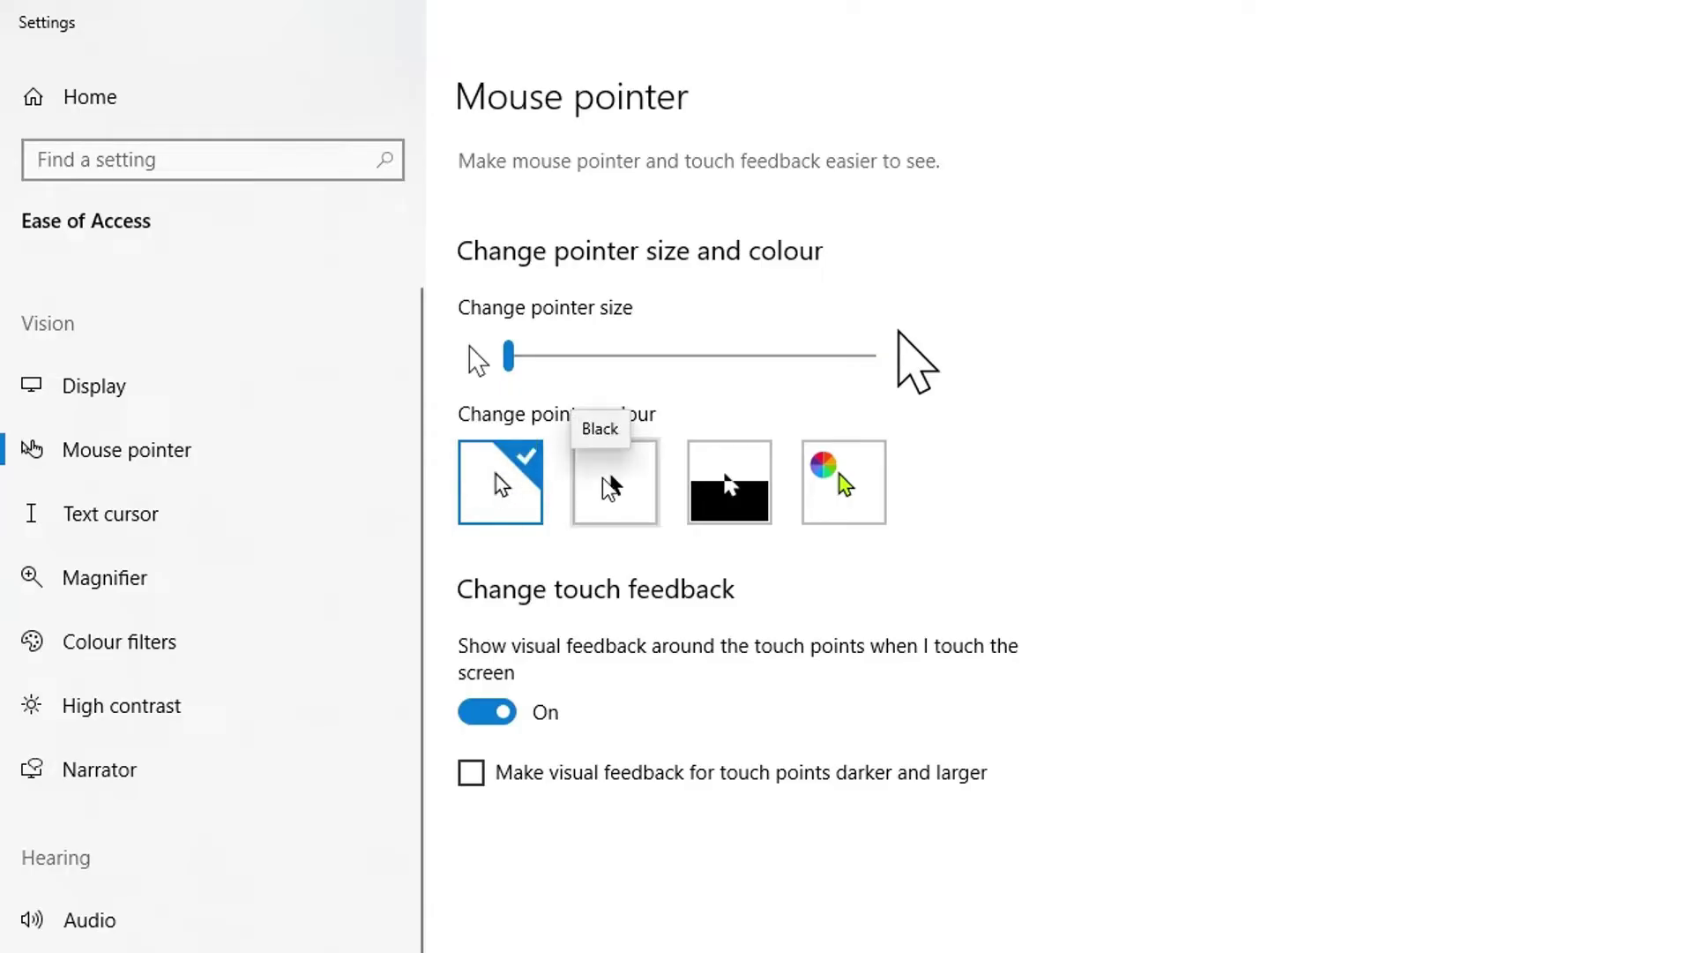
Step: Try Black, Inverted, then custom lime, orange and violet-blue pointer colours, and open the custom picker
left_click(620, 448)
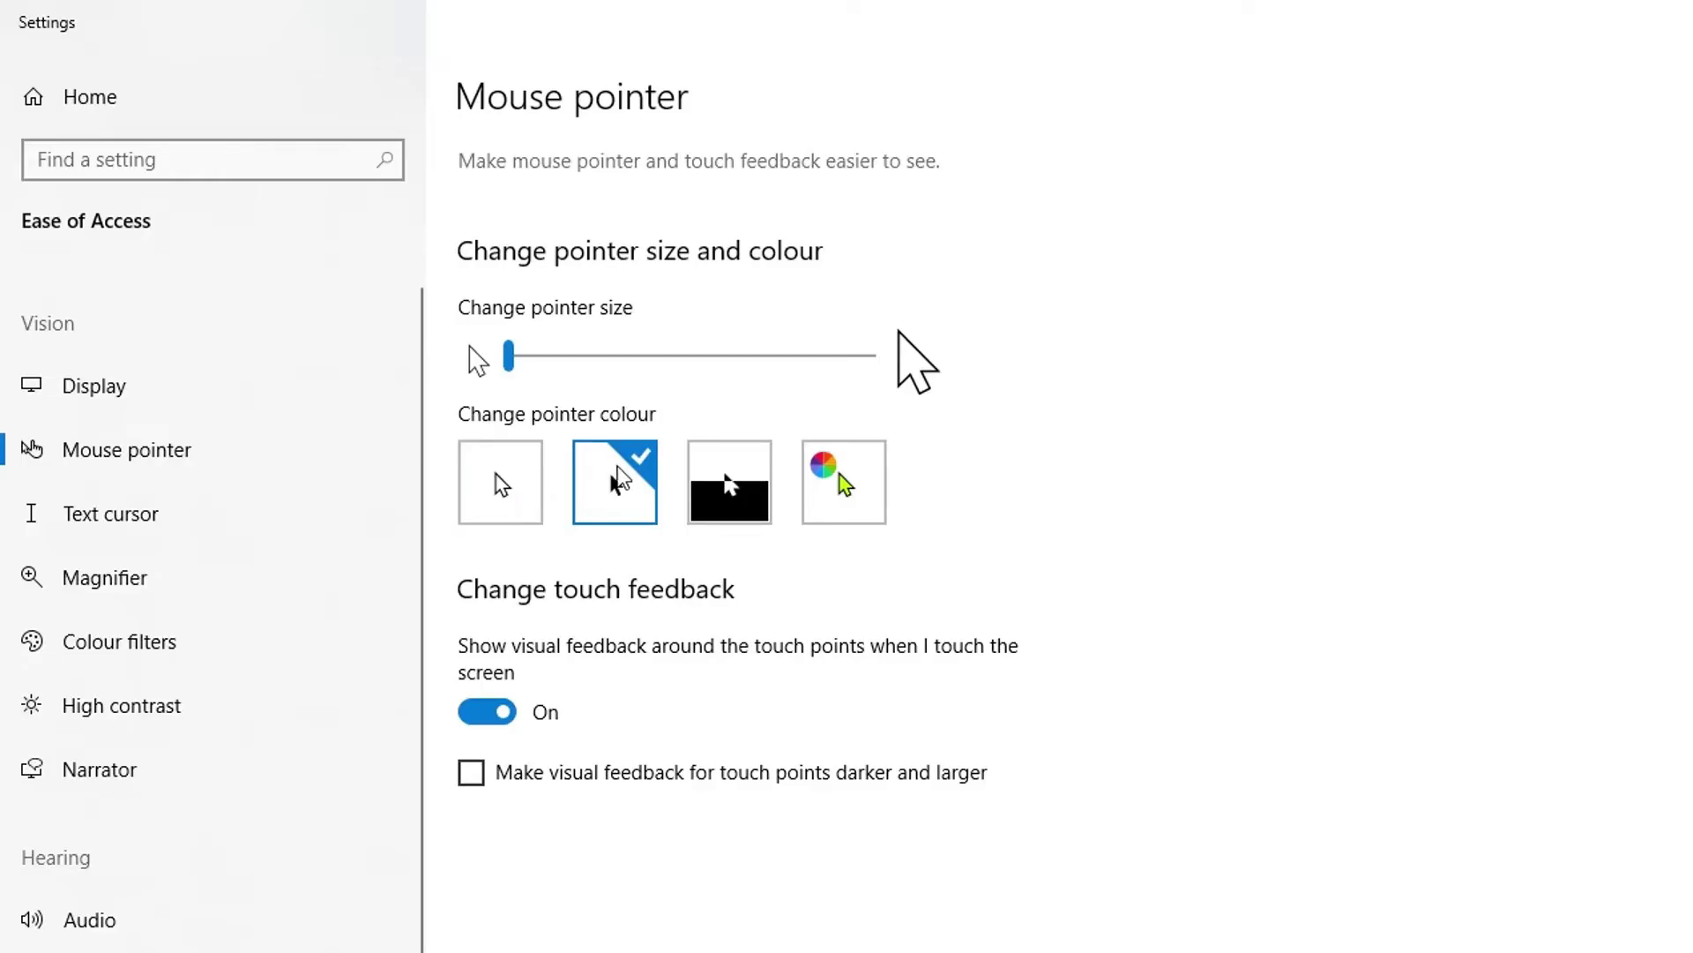
left_click(727, 459)
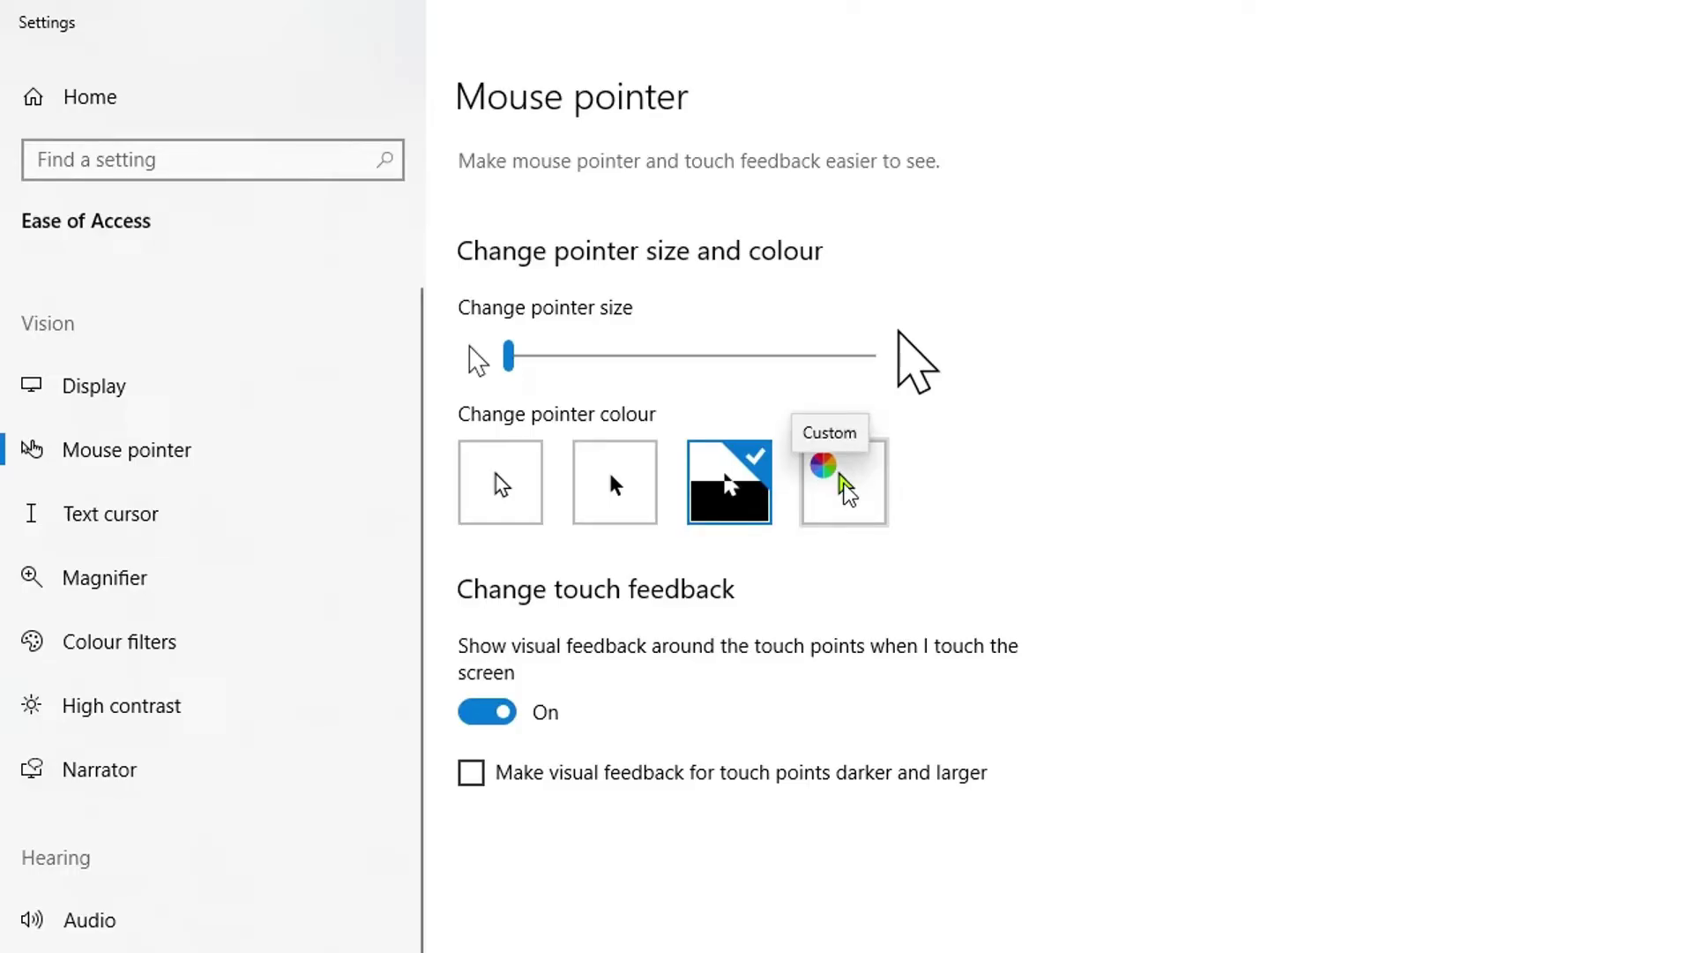
left_click(845, 486)
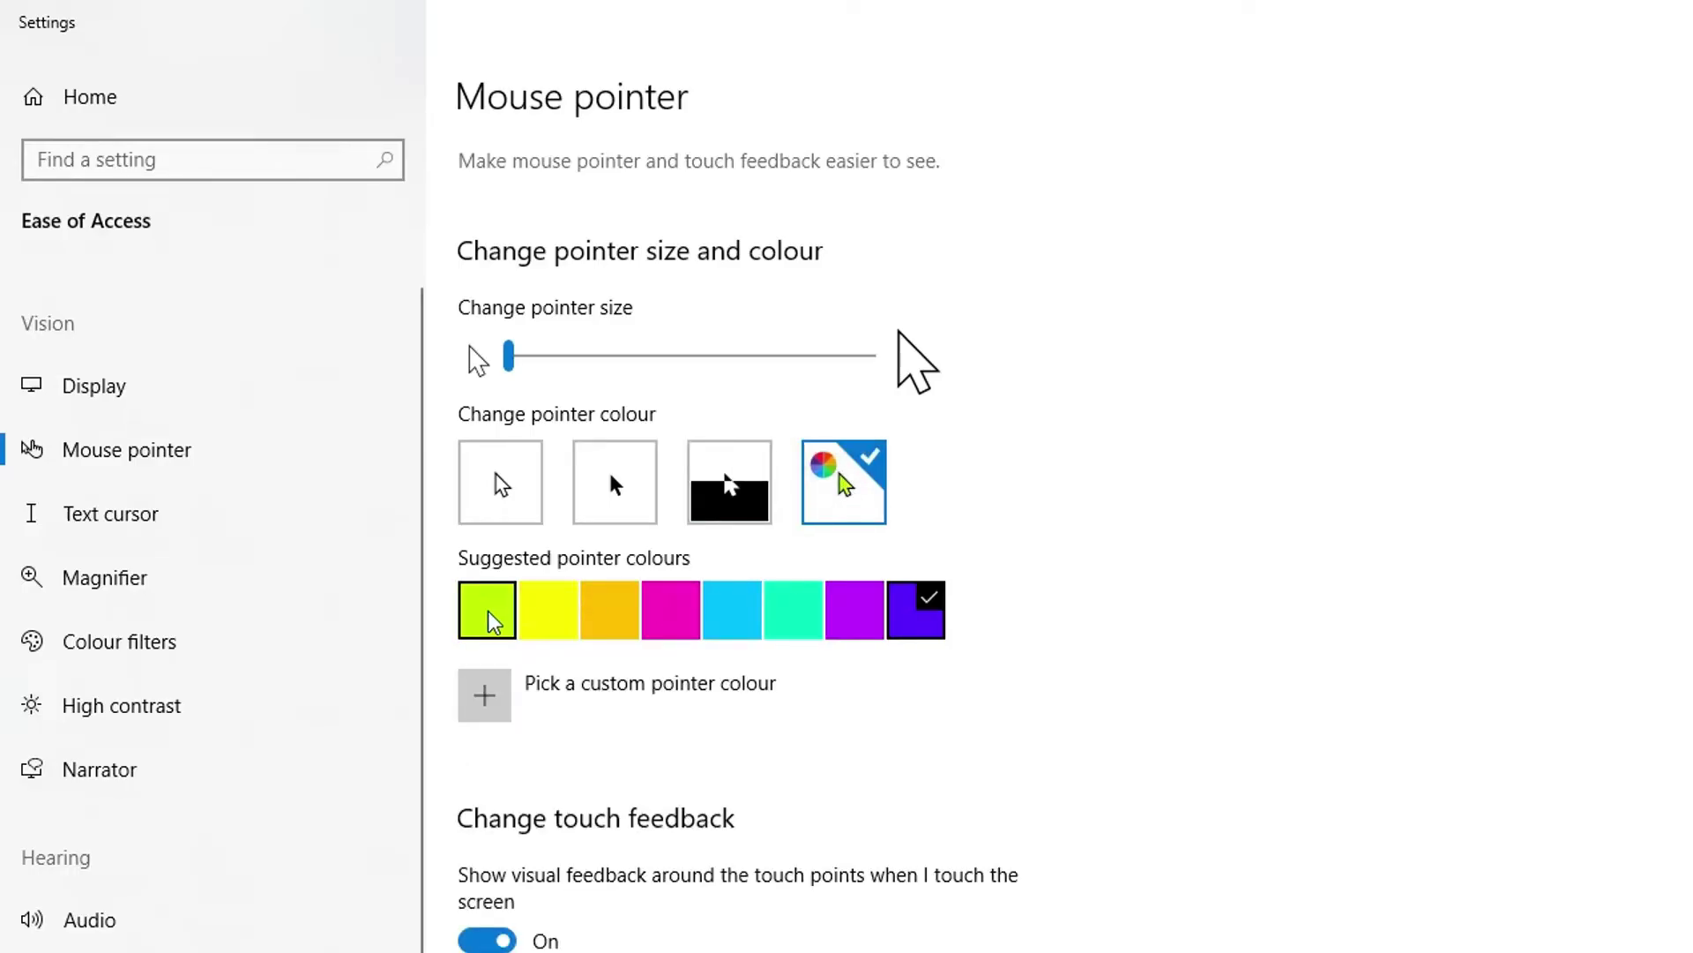
left_click(534, 618)
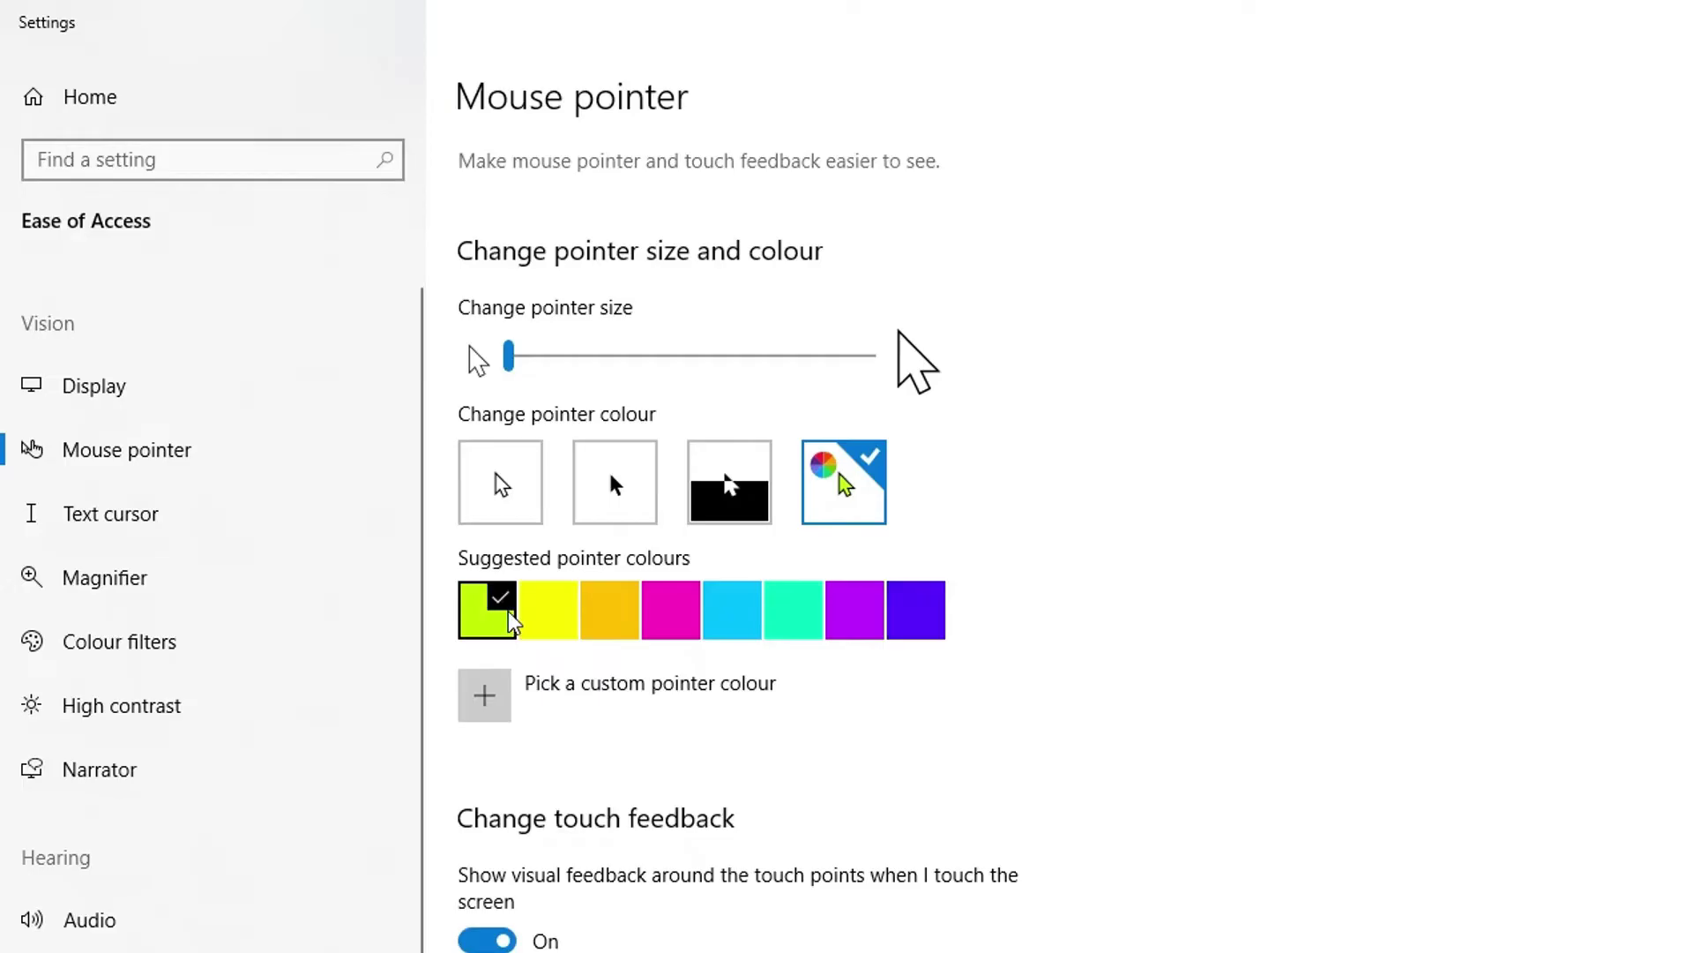
left_click(617, 622)
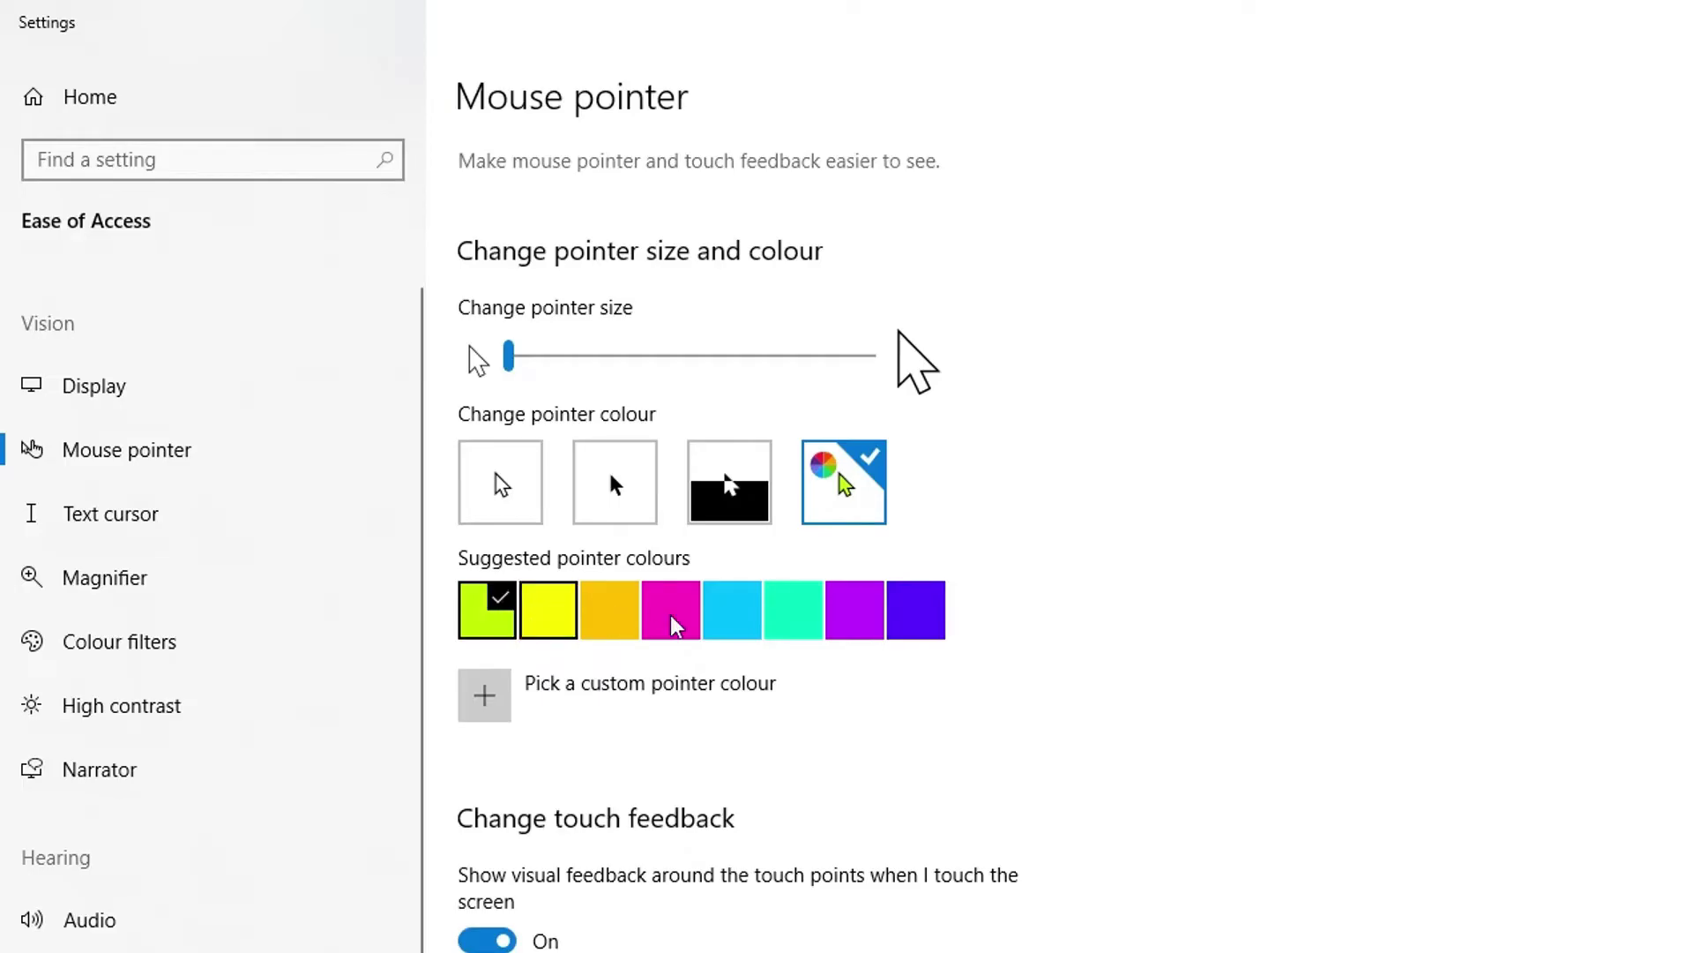
left_click(899, 617)
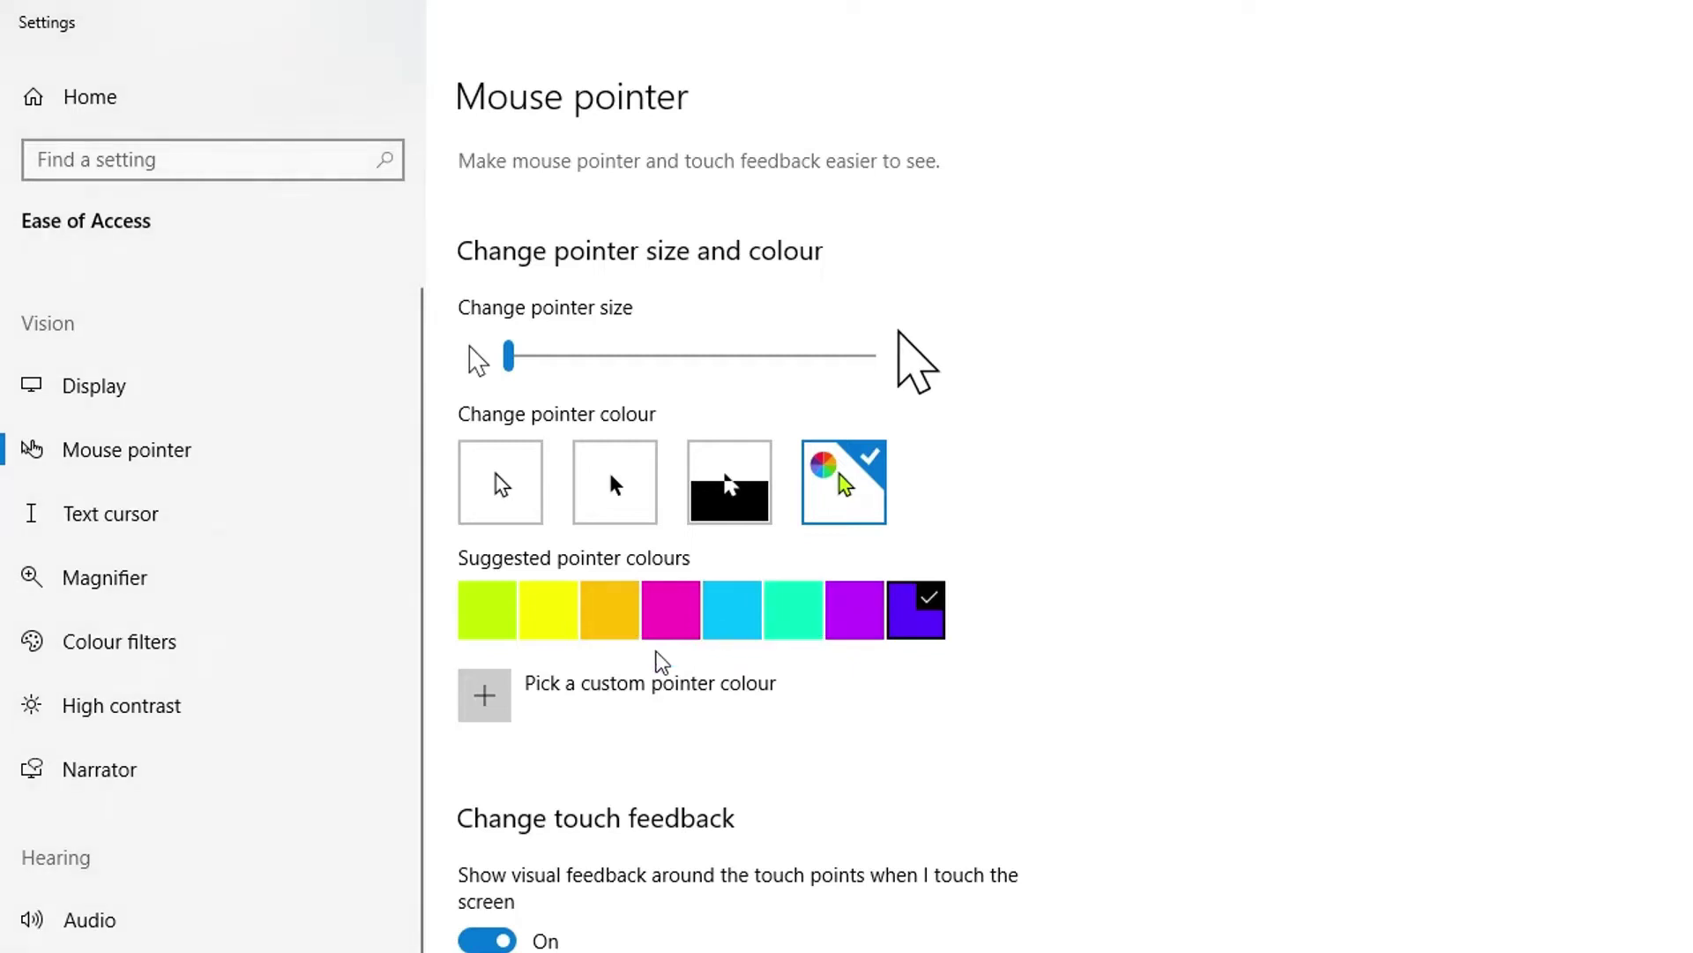
left_click(575, 703)
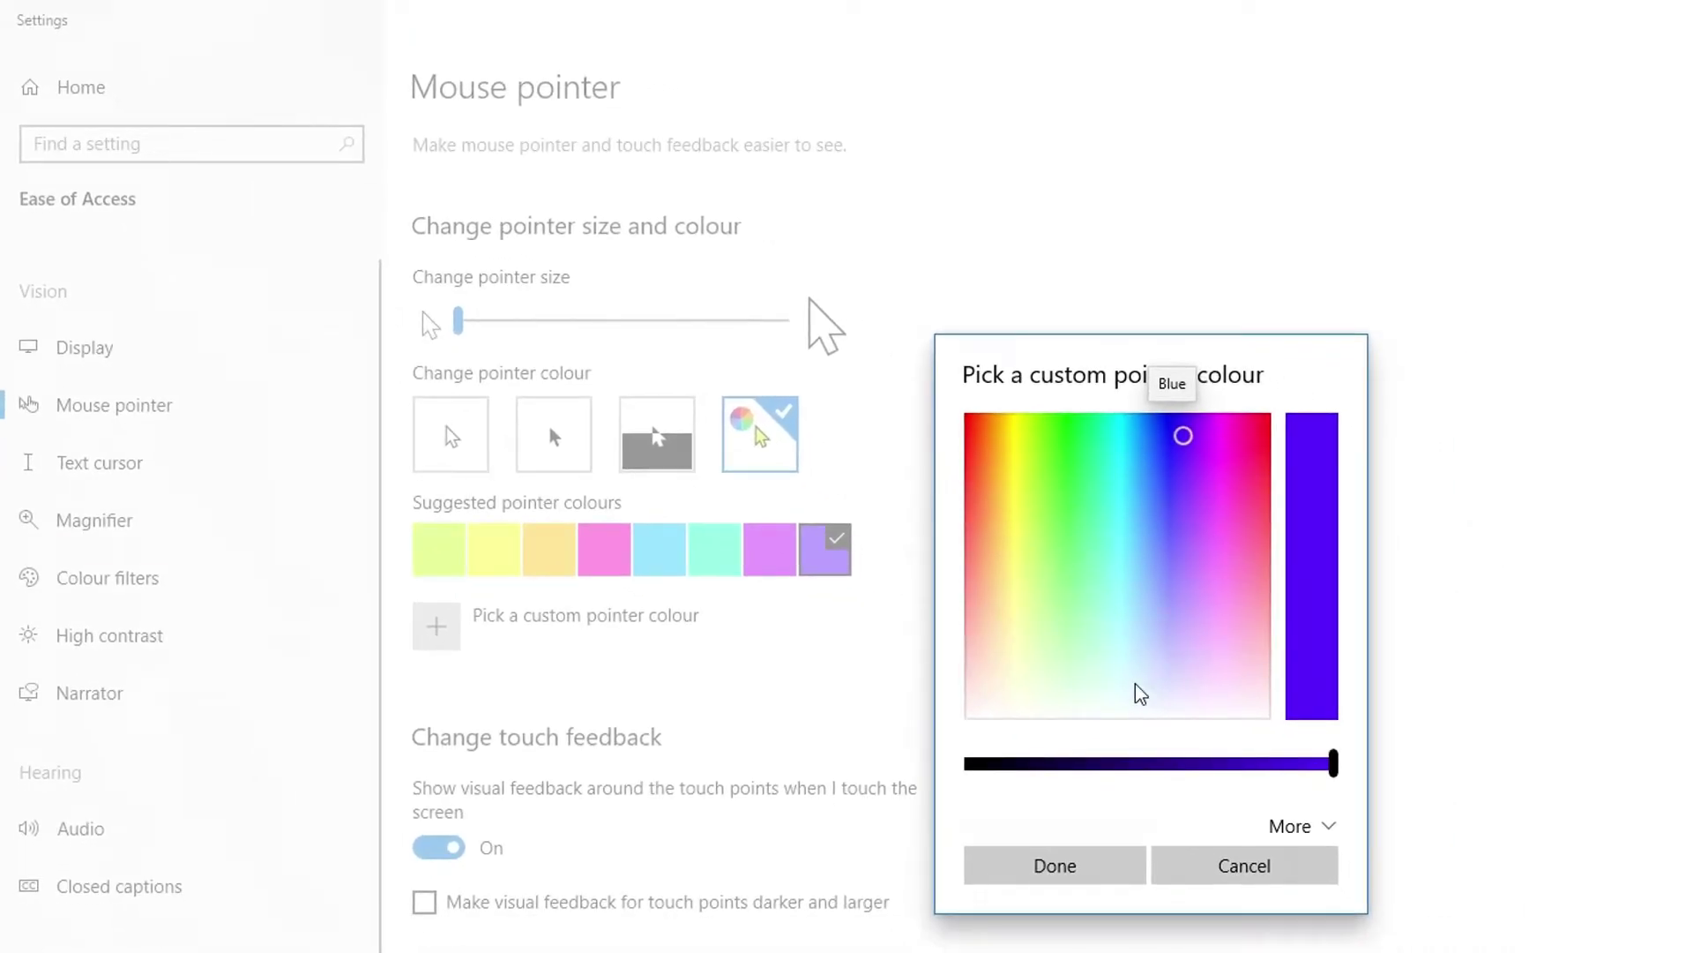
Step: Pick bright green in the colour spectrum and confirm it as the pointer colour
left_click(1032, 511)
left_click(1063, 482)
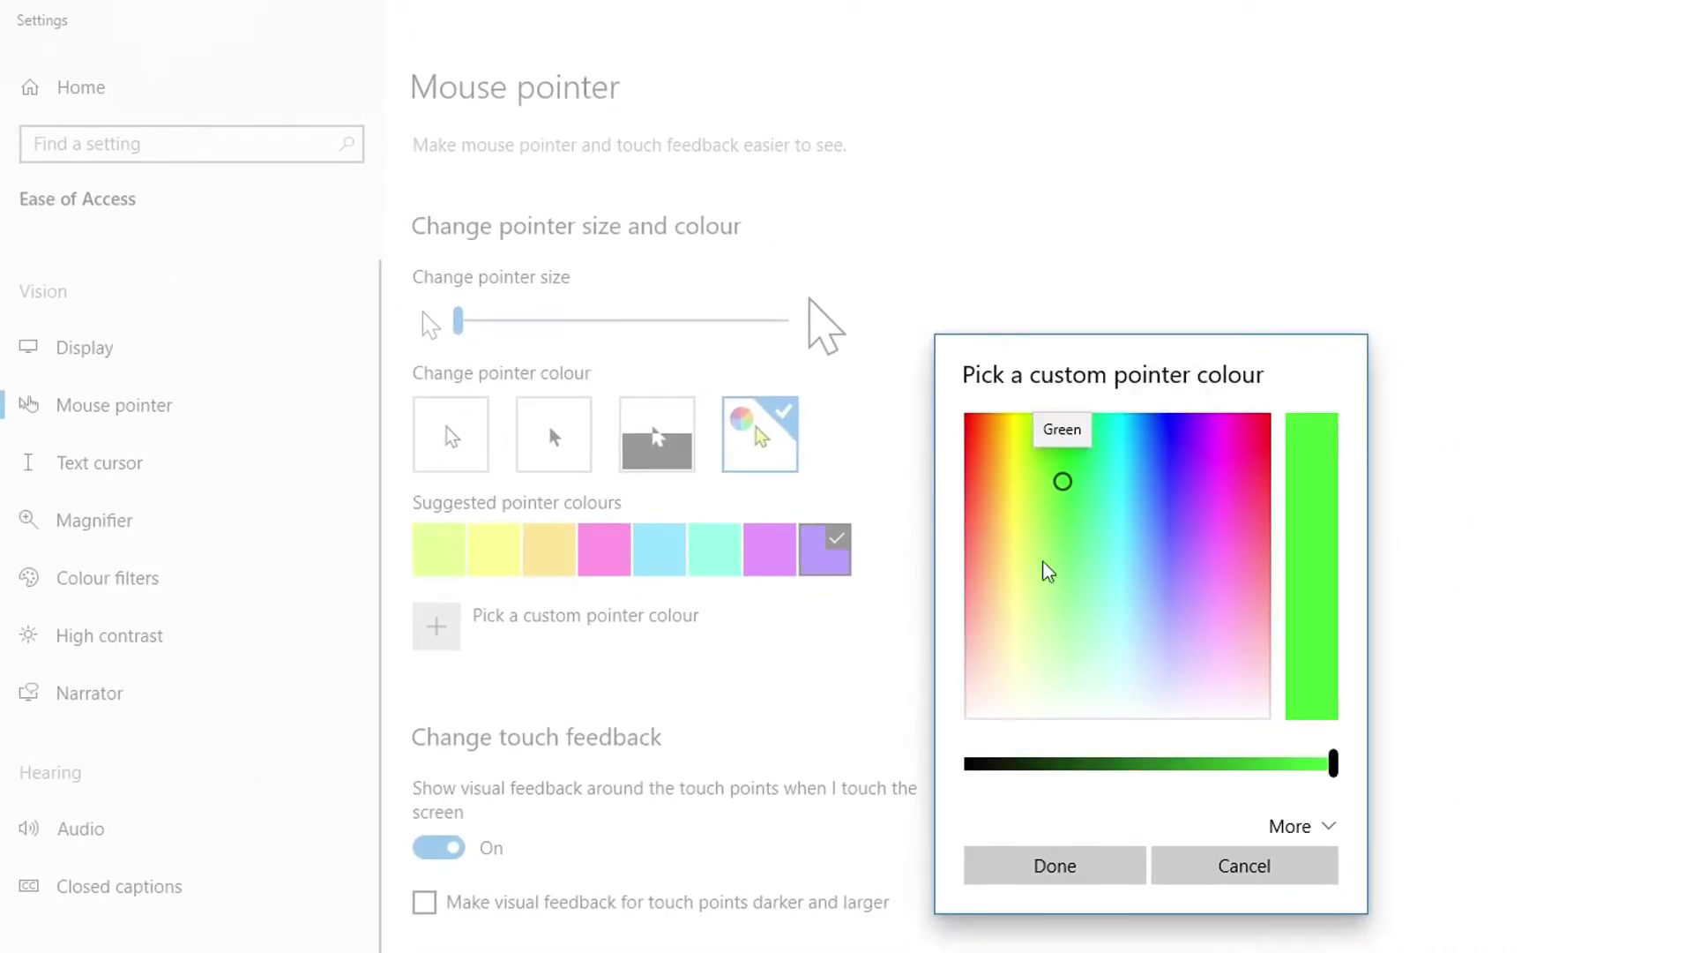
left_click(1042, 873)
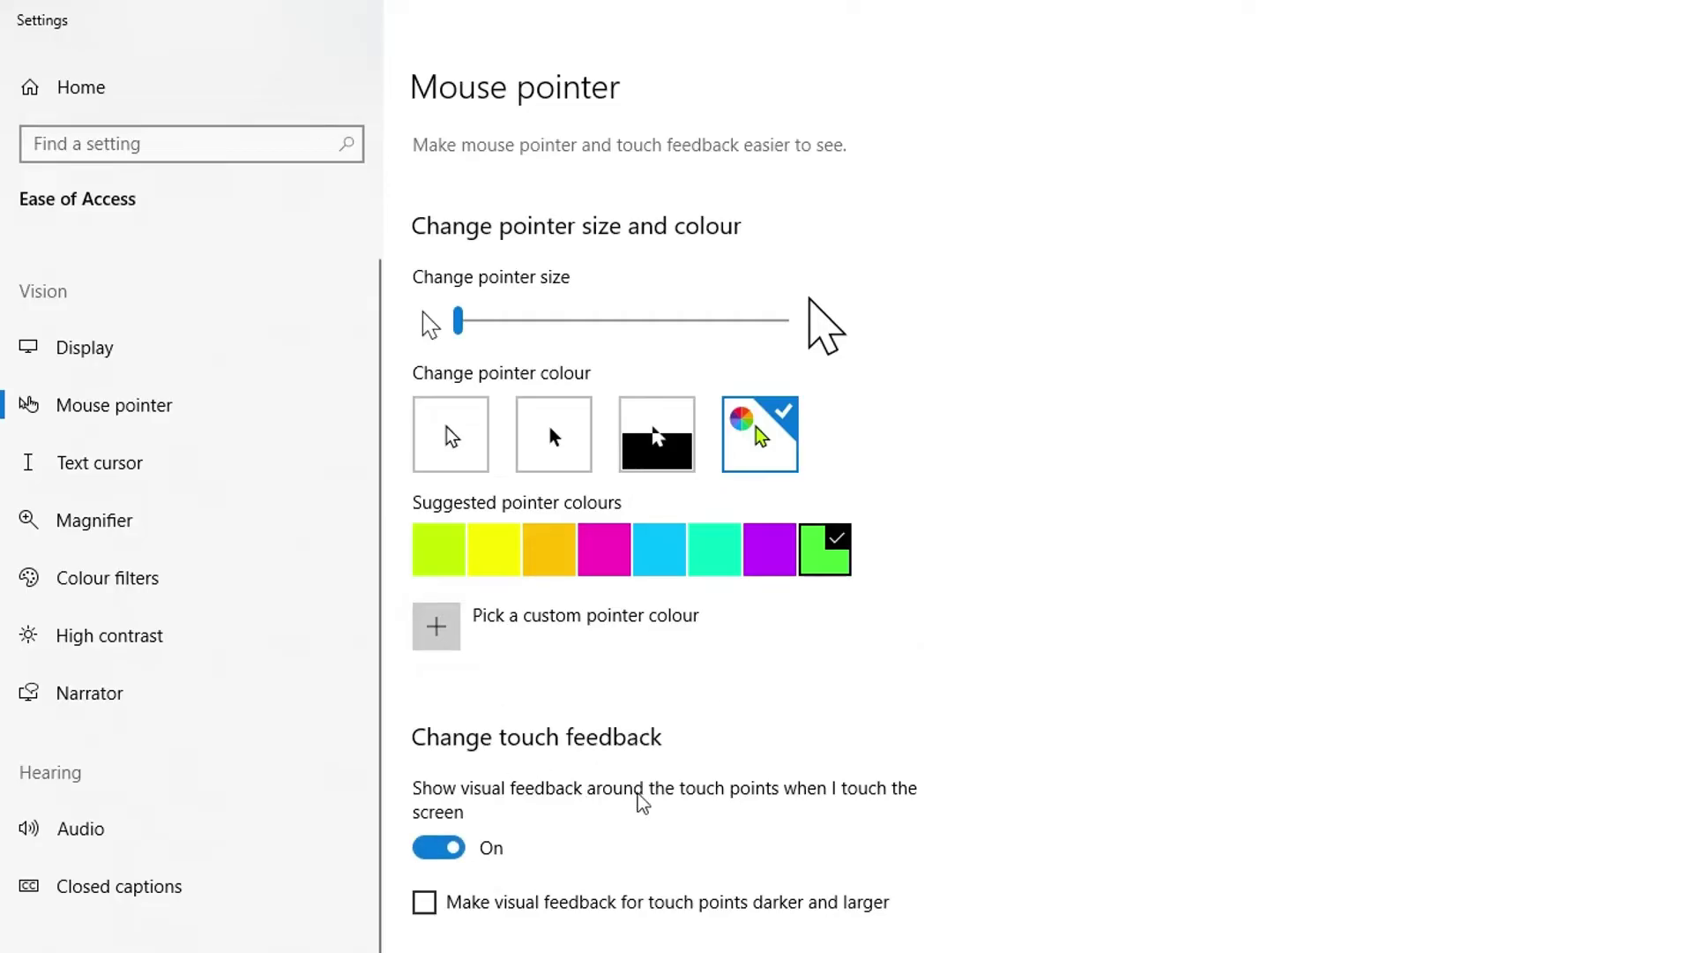
Step: Set the pointer colour back to White and return to the Mouse settings page
left_click(449, 458)
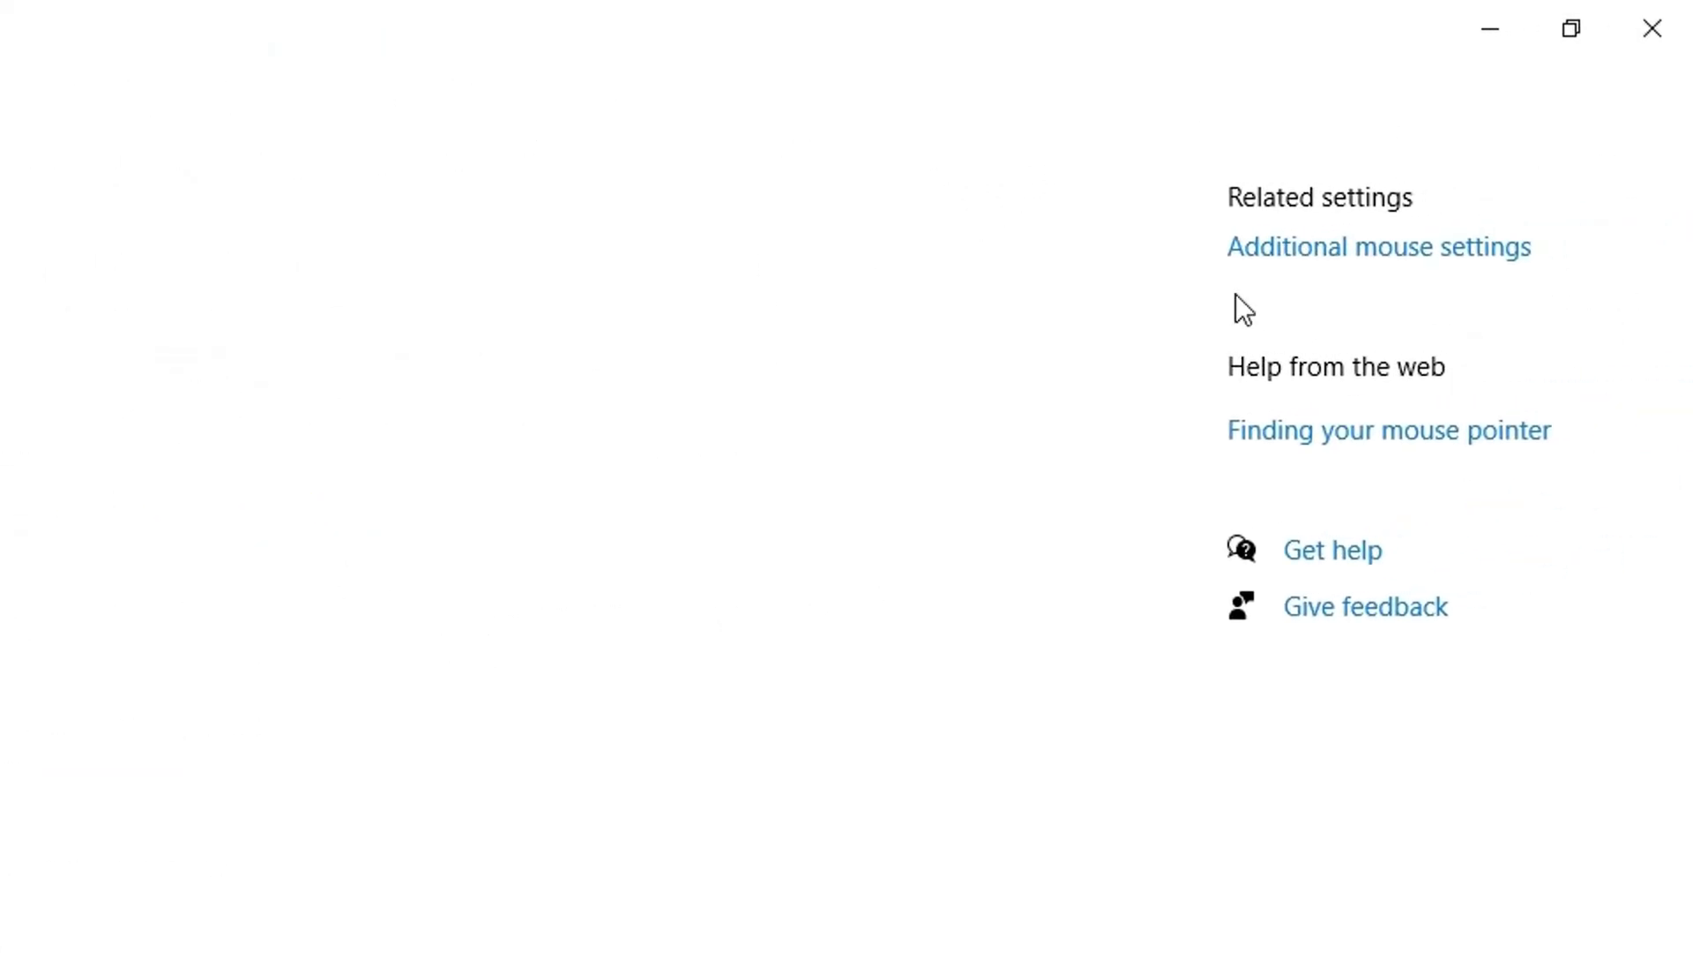
left_click(1407, 249)
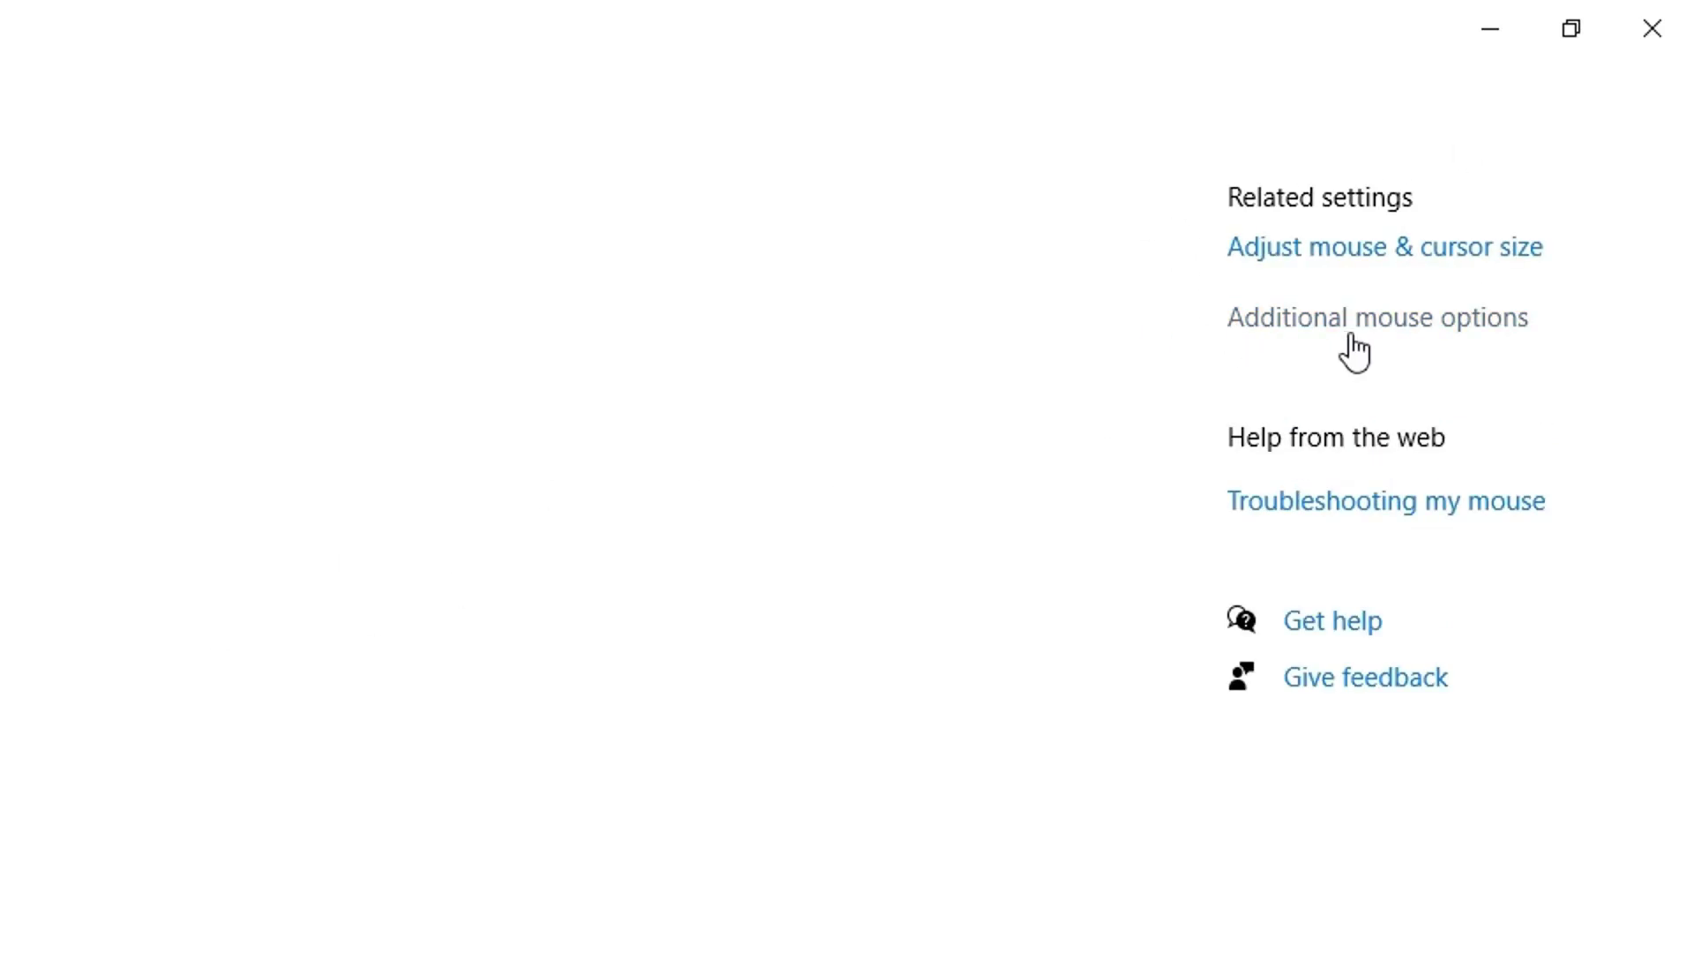
Step: Open Additional mouse settings and show the Pointers tab of Mouse Properties
left_click(1408, 346)
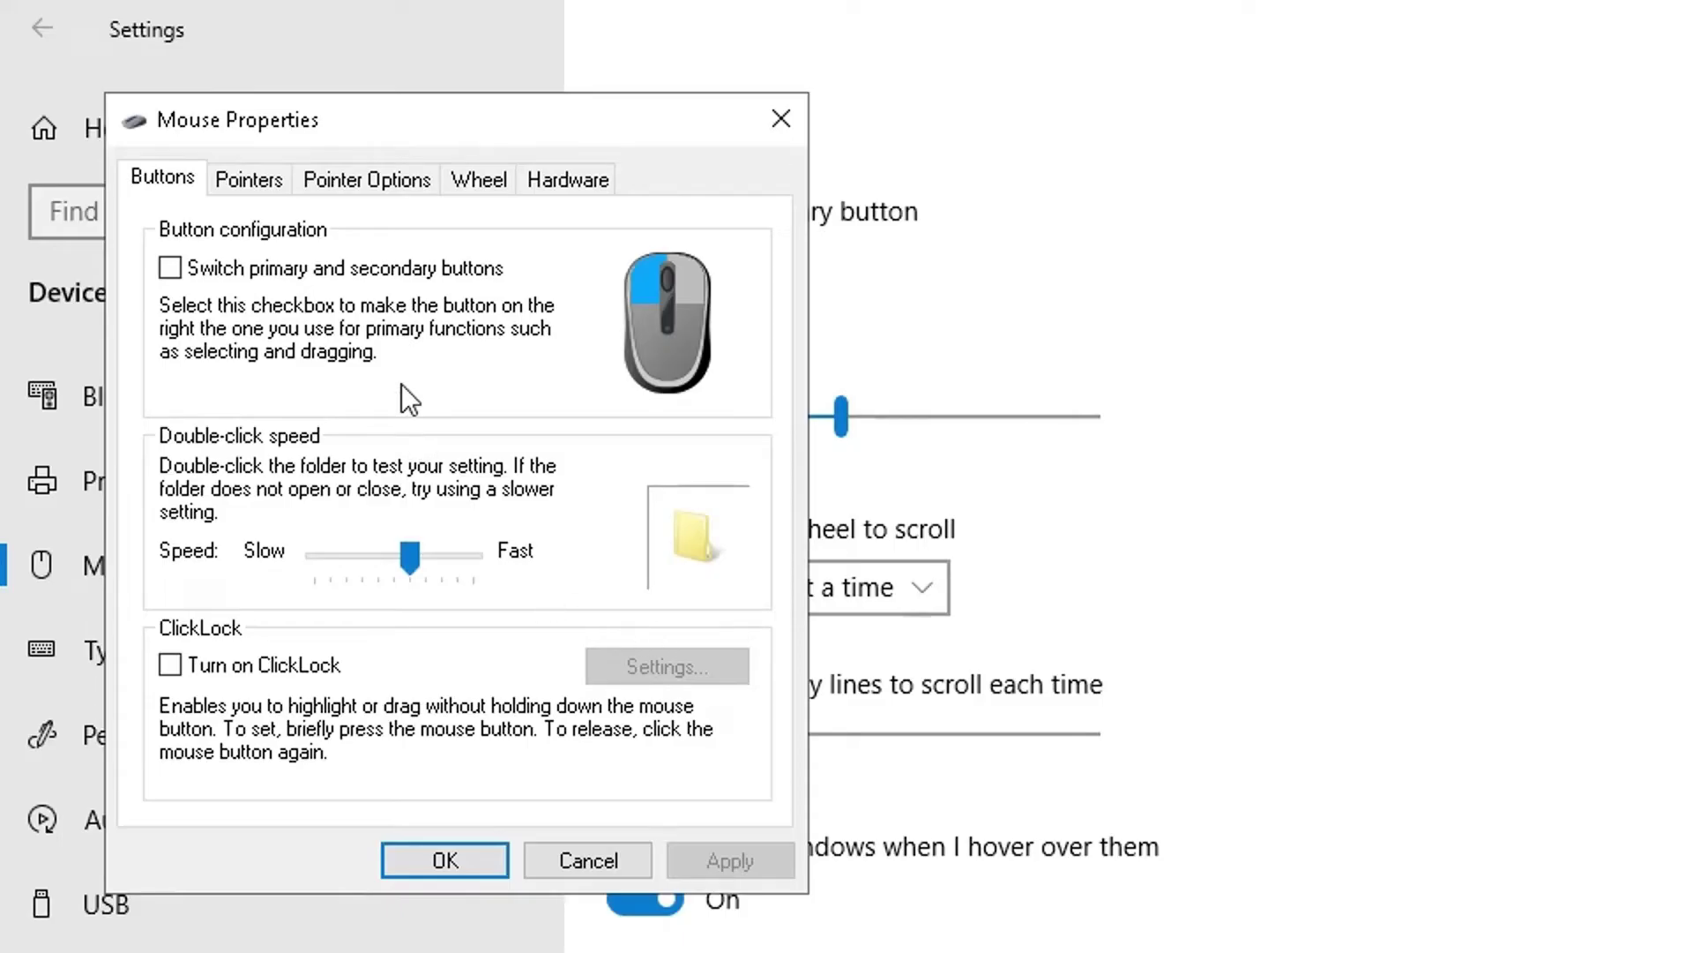
left_click(263, 192)
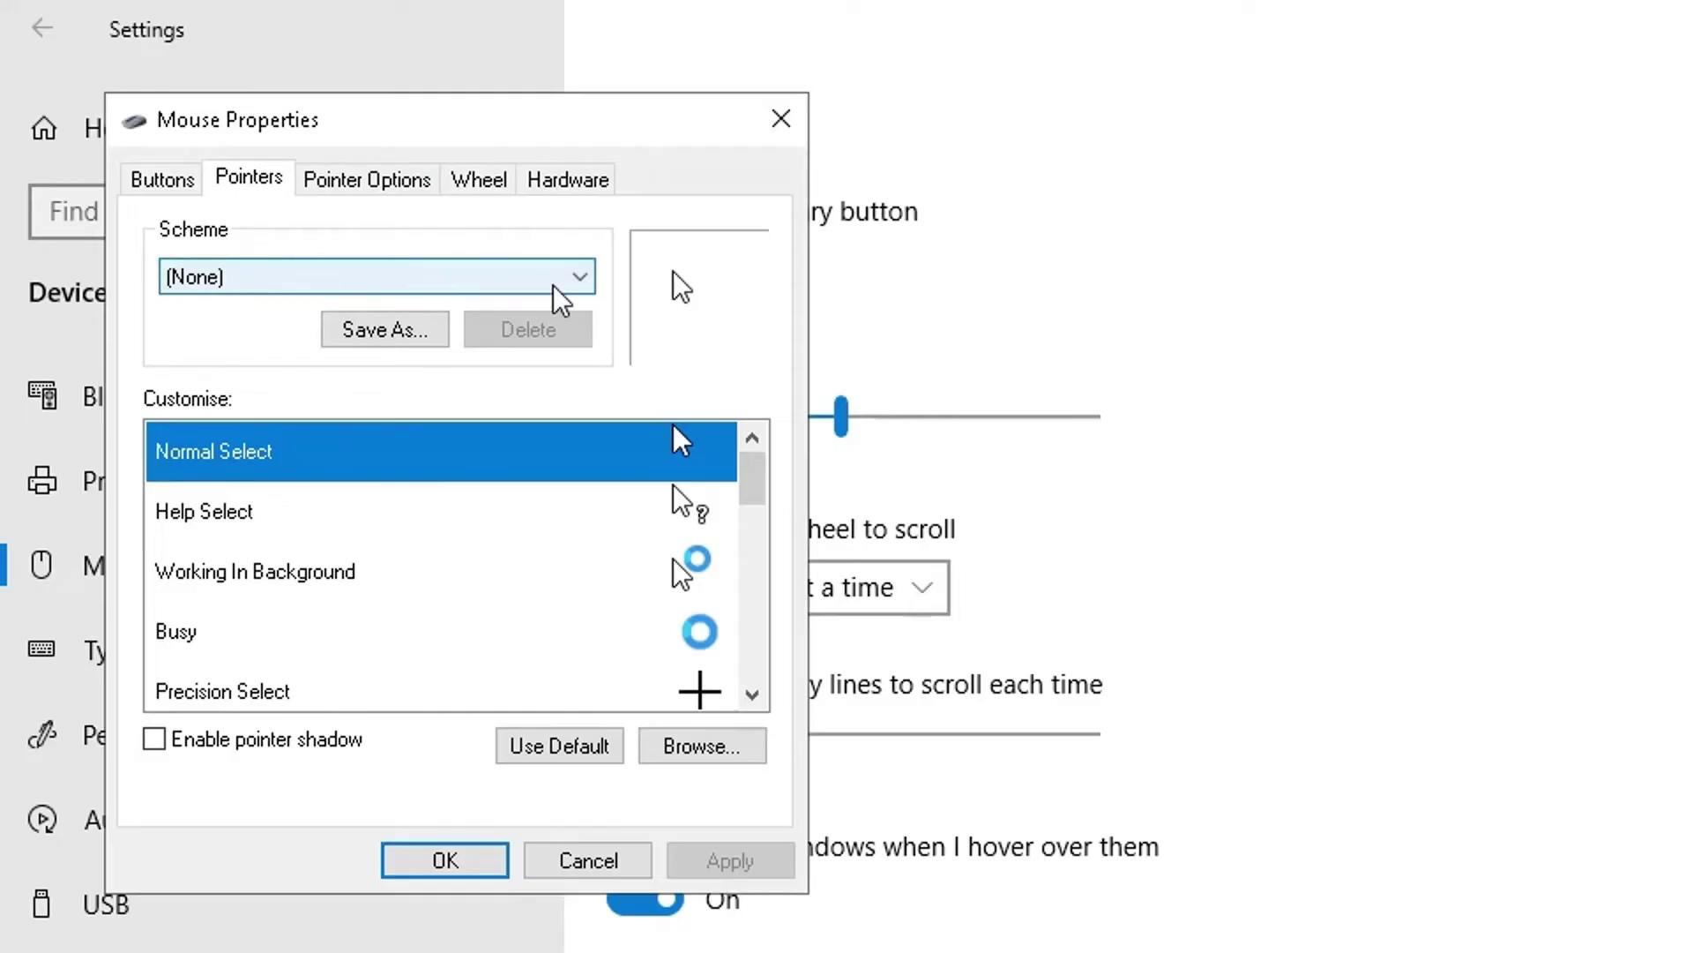
Step: Preview the Magnified pointer scheme and the three Windows Black schemes
left_click(581, 280)
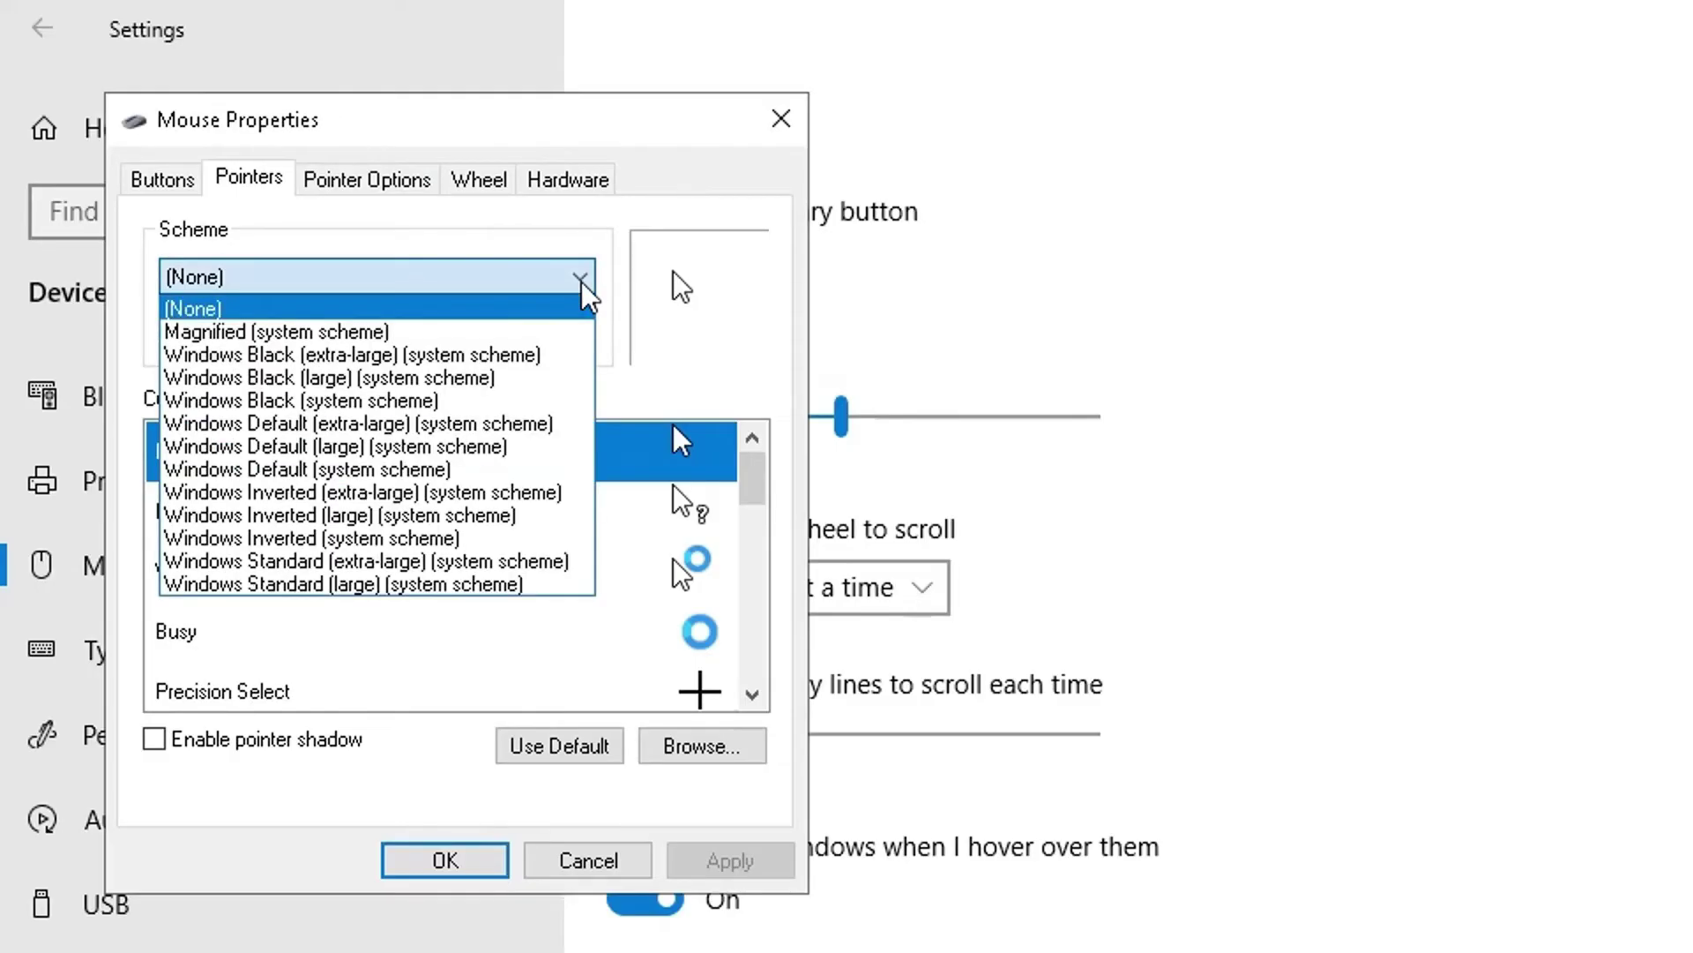
left_click(509, 323)
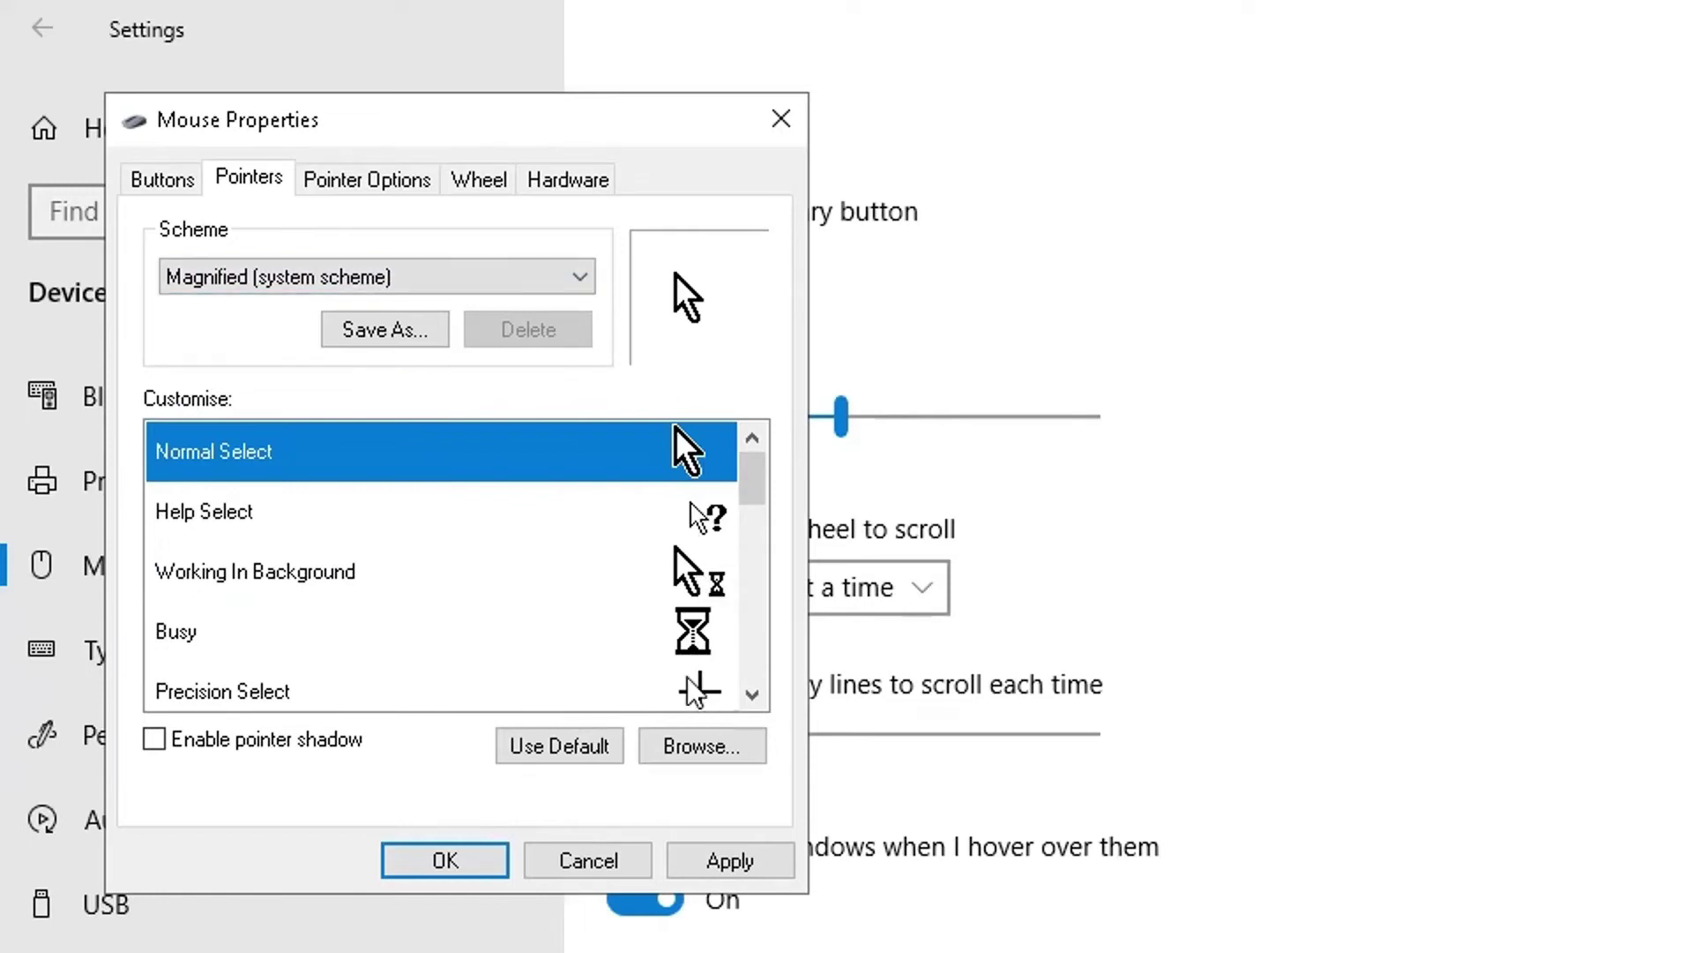
left_click(593, 281)
left_click(520, 353)
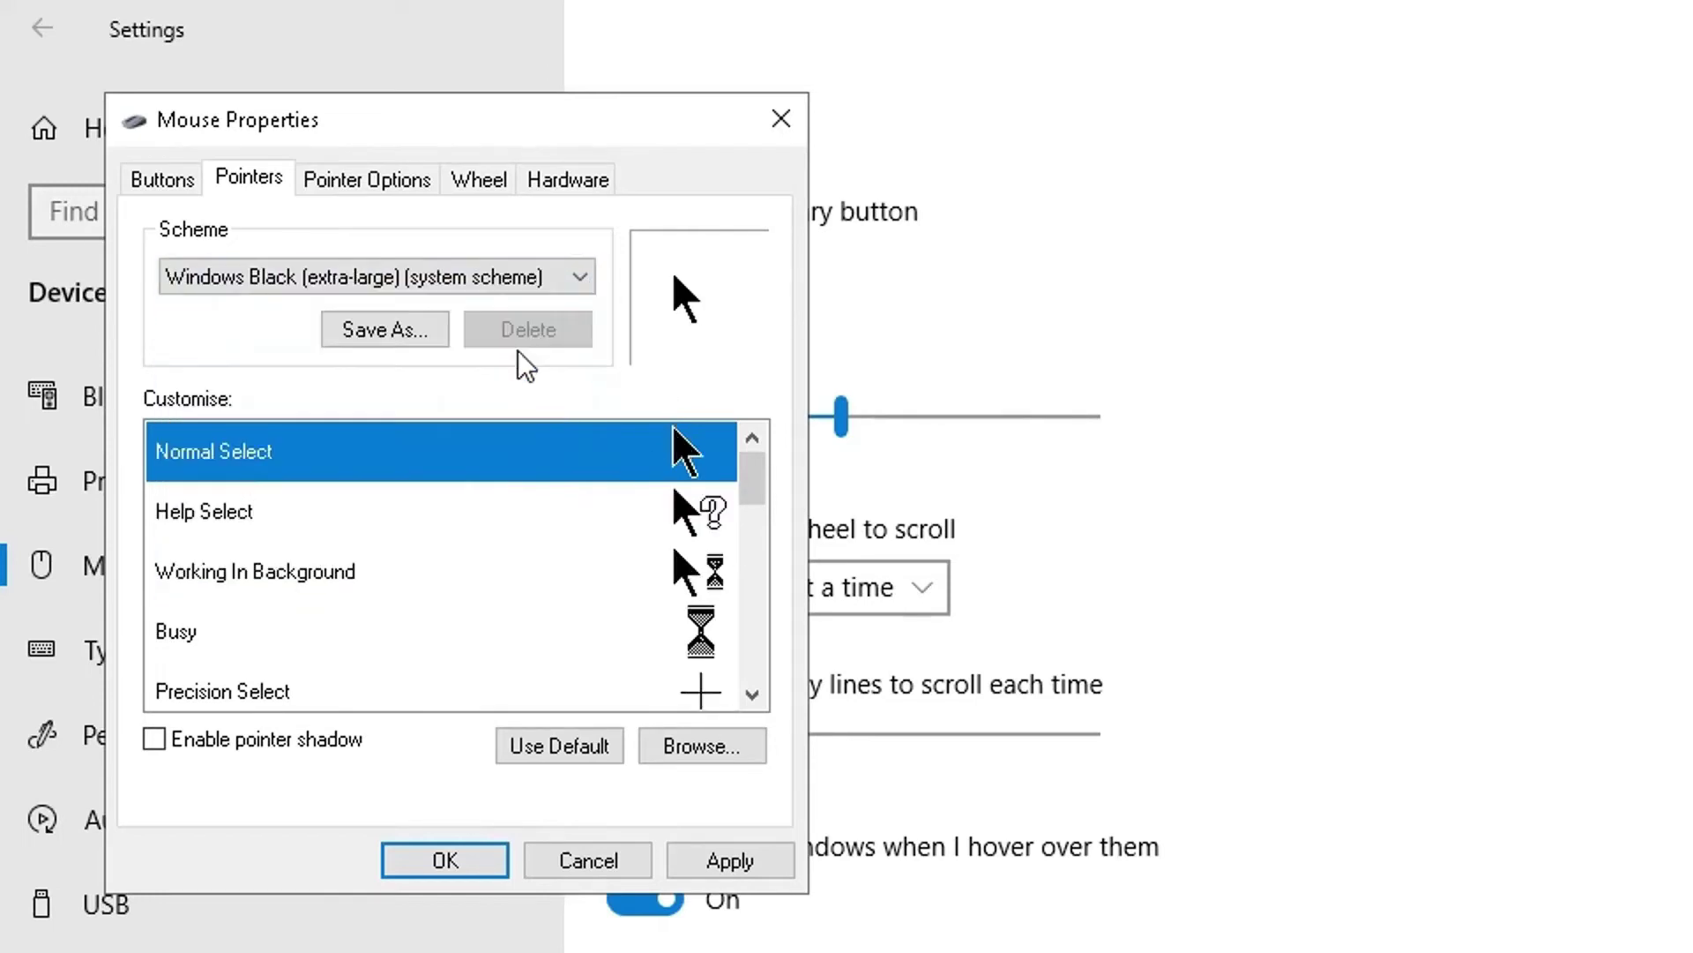
left_click(579, 283)
left_click(477, 385)
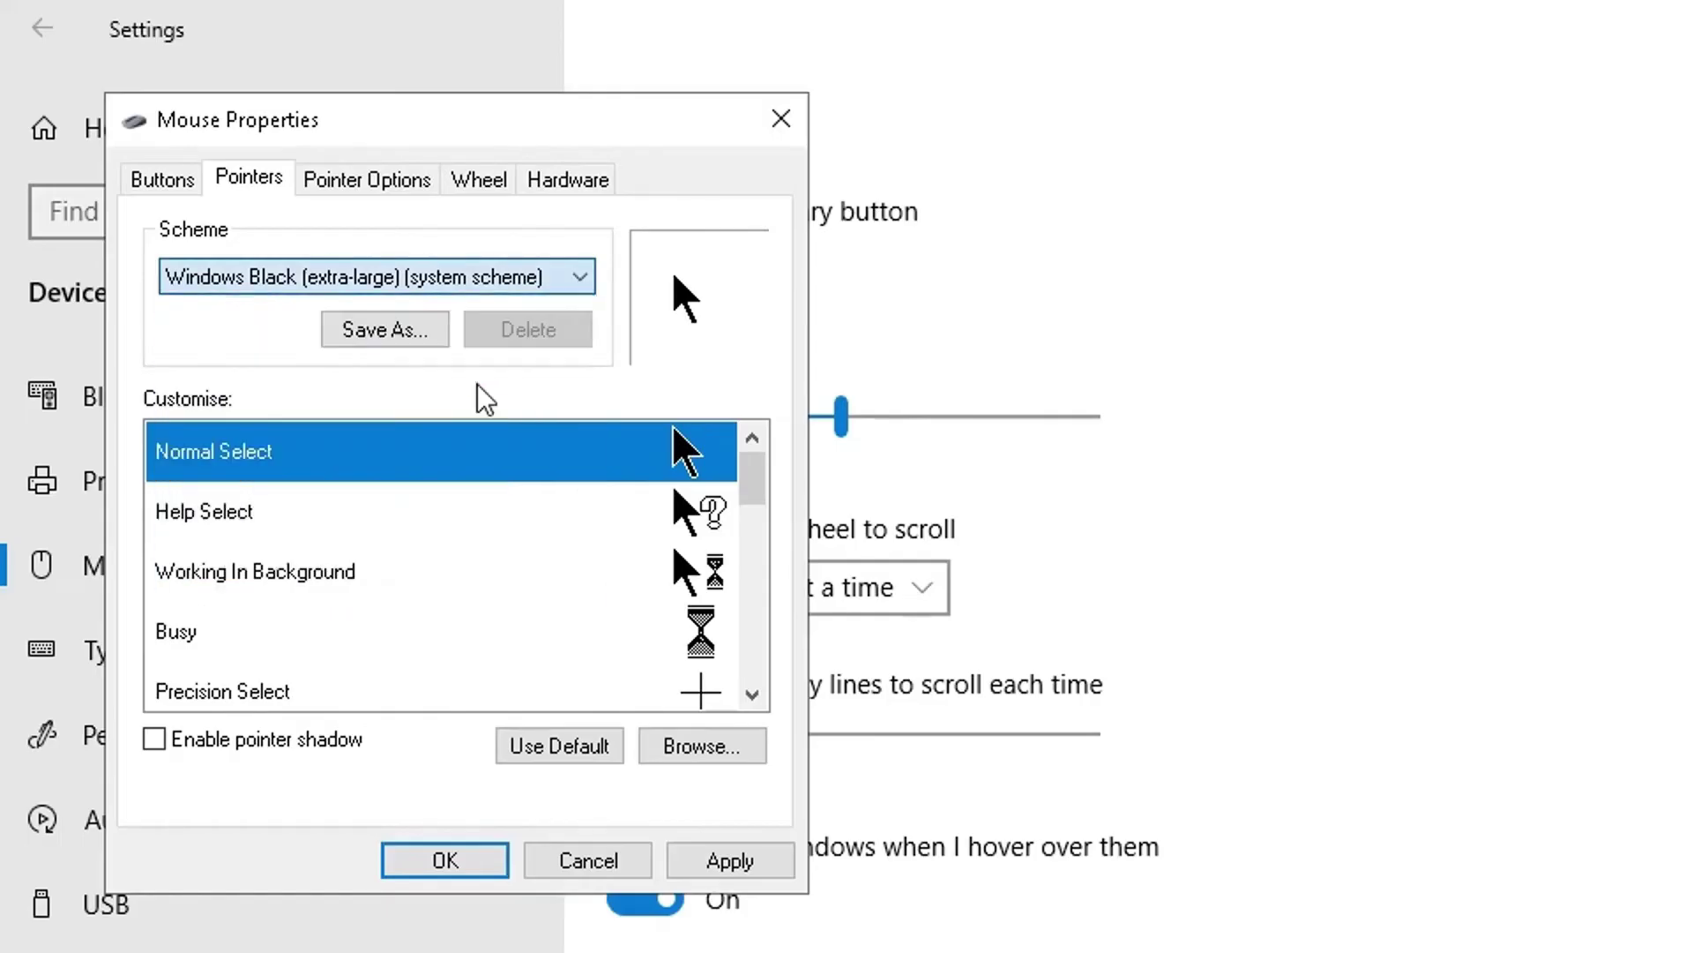
left_click(569, 277)
left_click(487, 402)
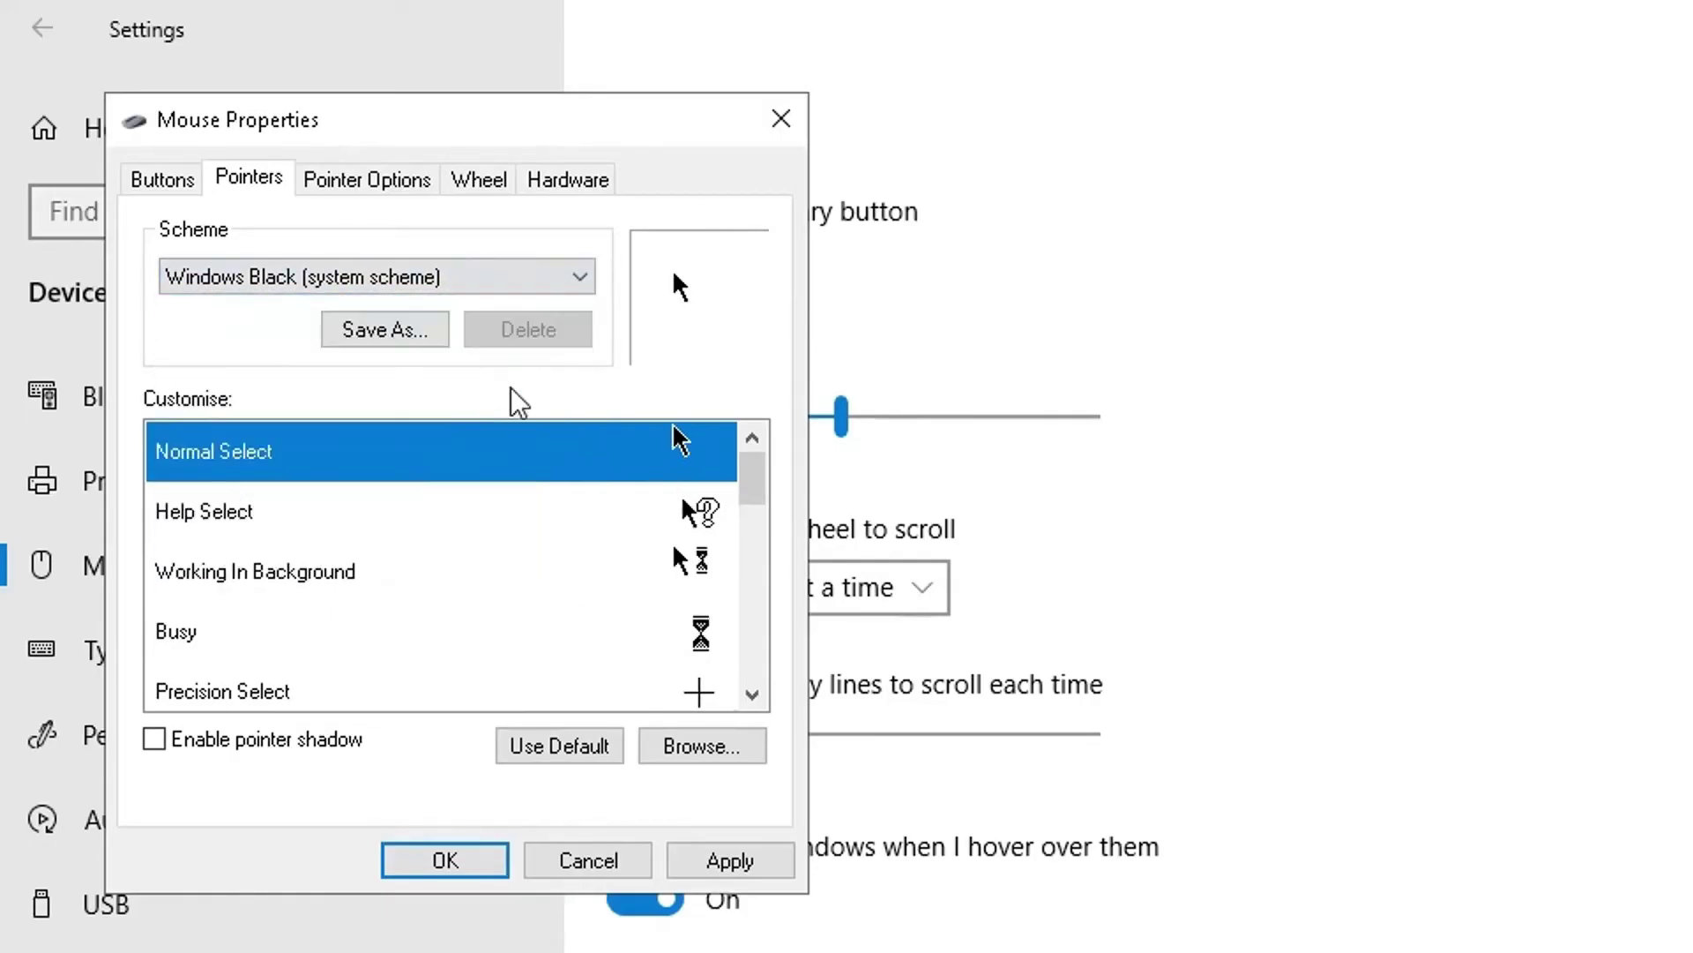
Step: Preview Windows Default and Windows Inverted extra-large schemes, then return to (None)
left_click(578, 281)
left_click(489, 425)
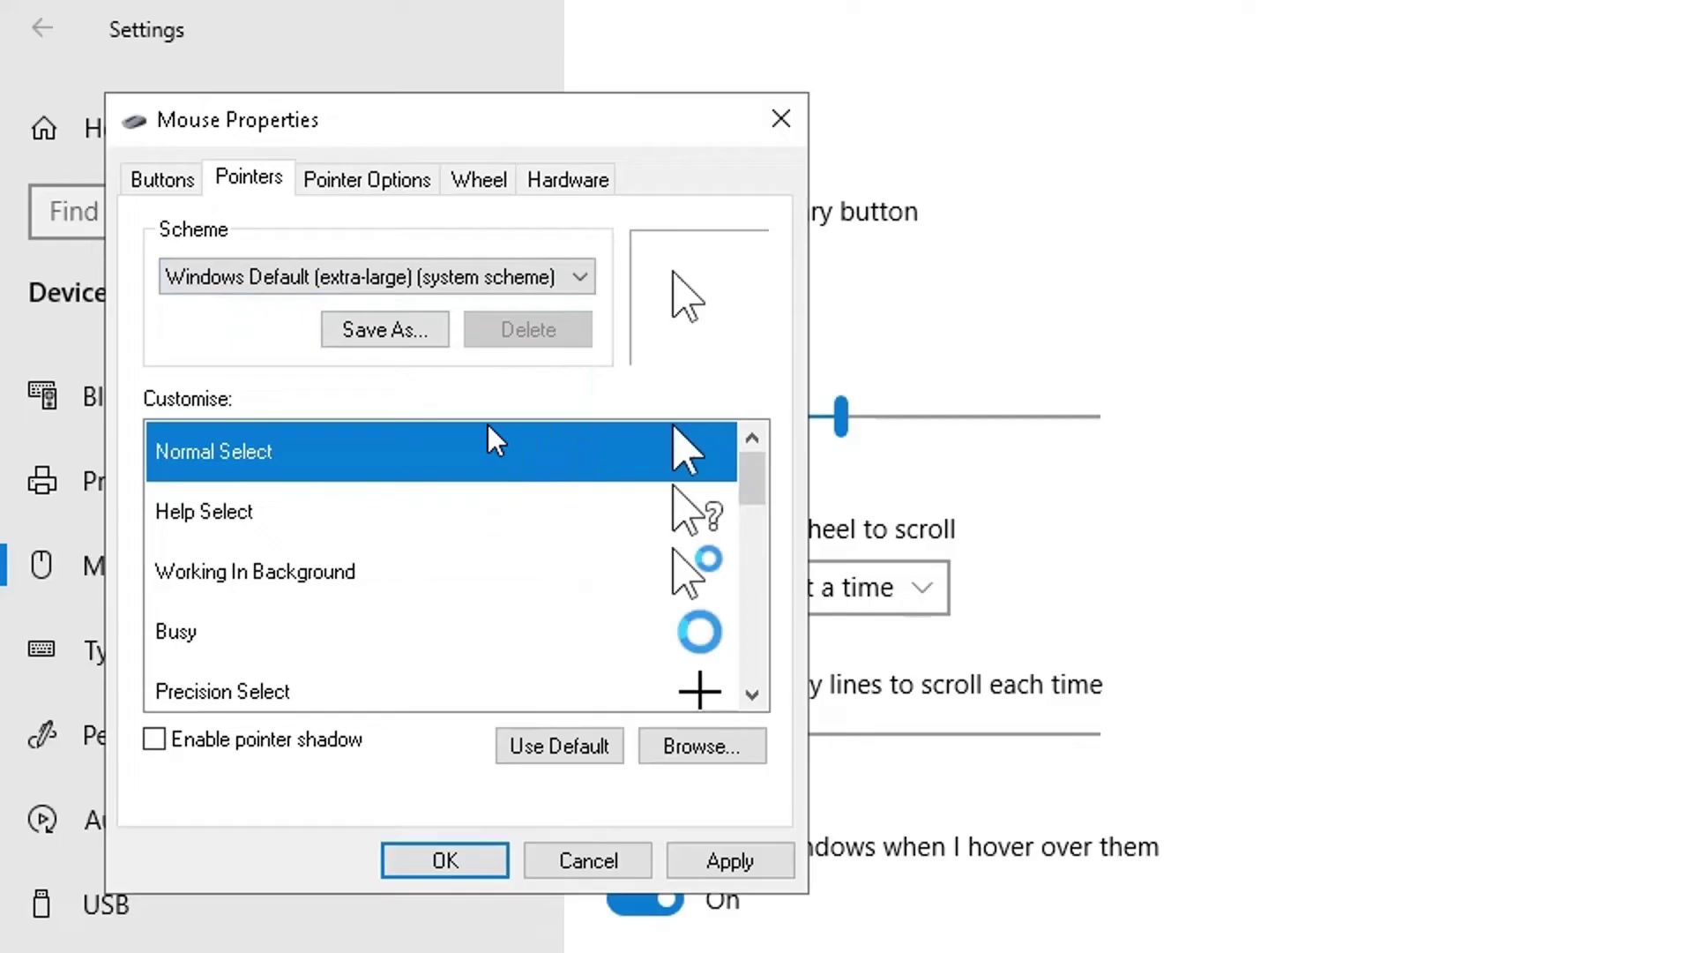
left_click(578, 280)
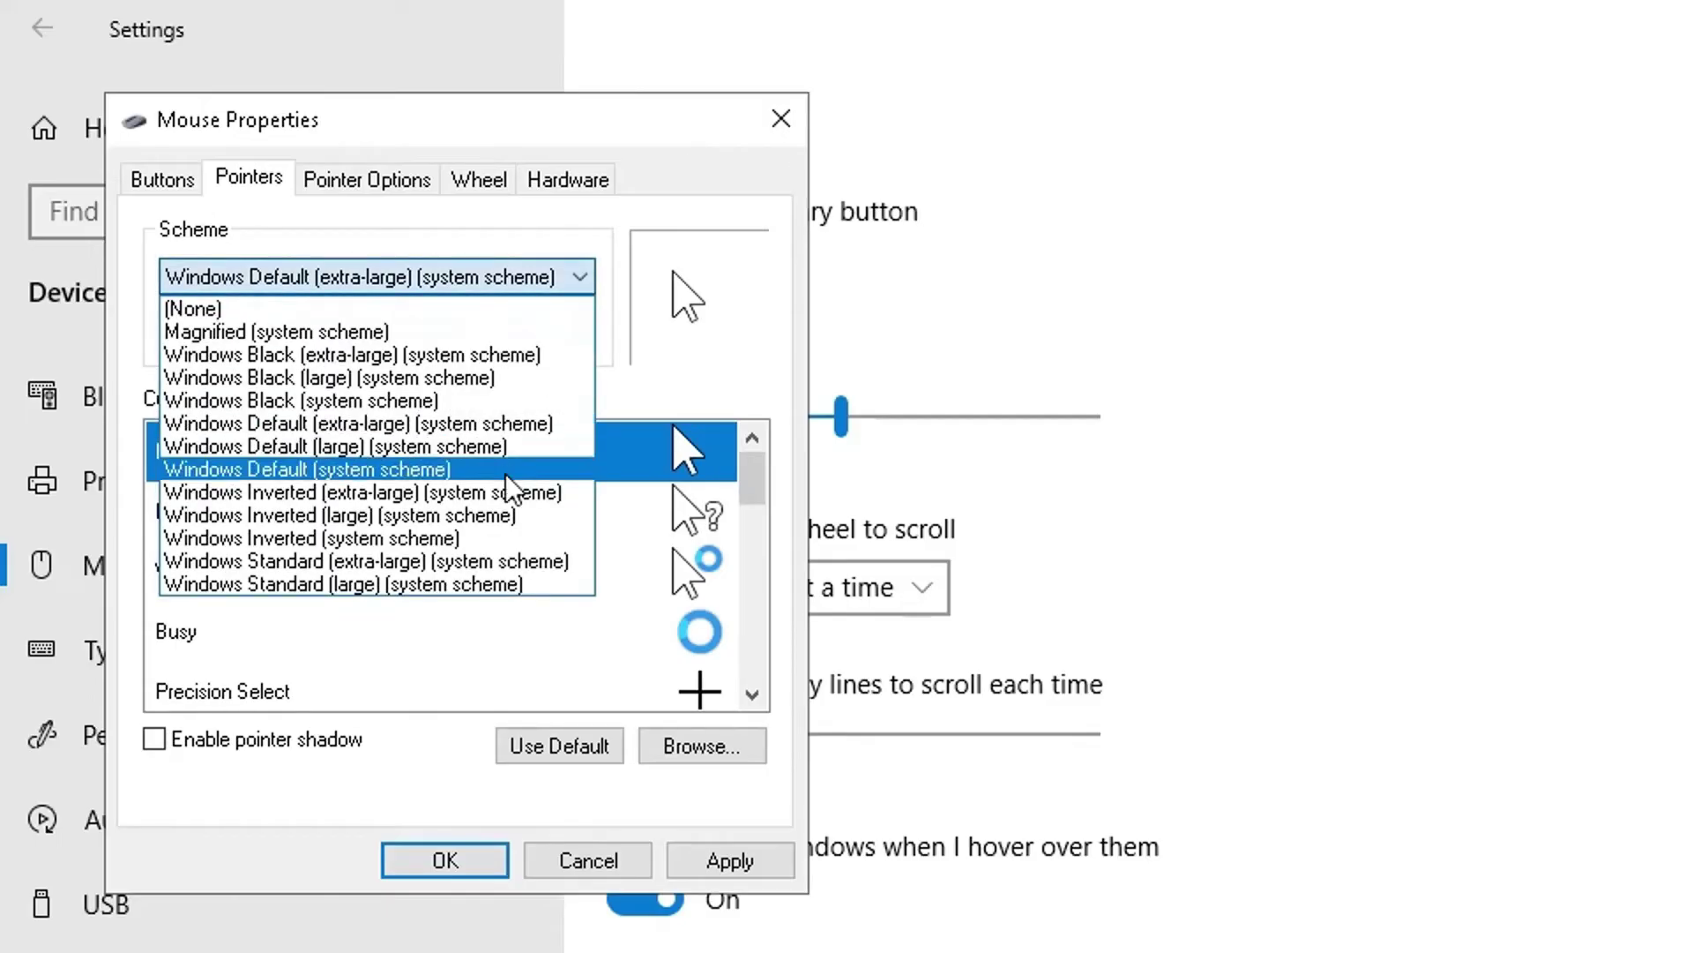
left_click(512, 491)
left_click(563, 291)
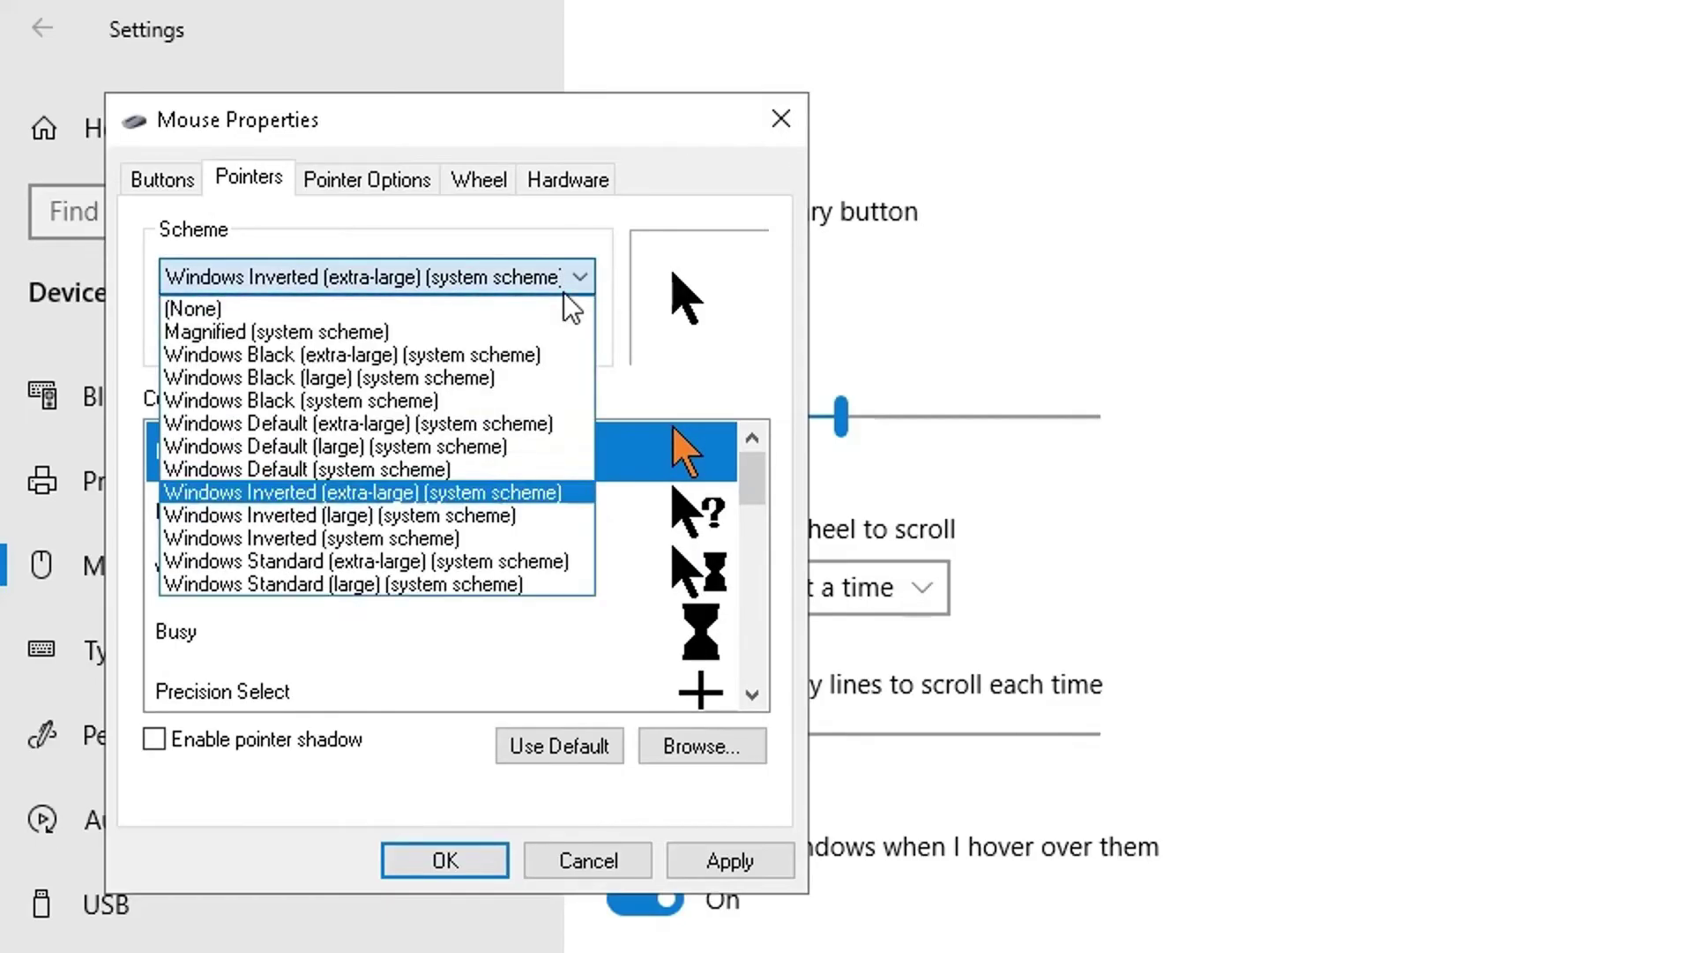
left_click(414, 313)
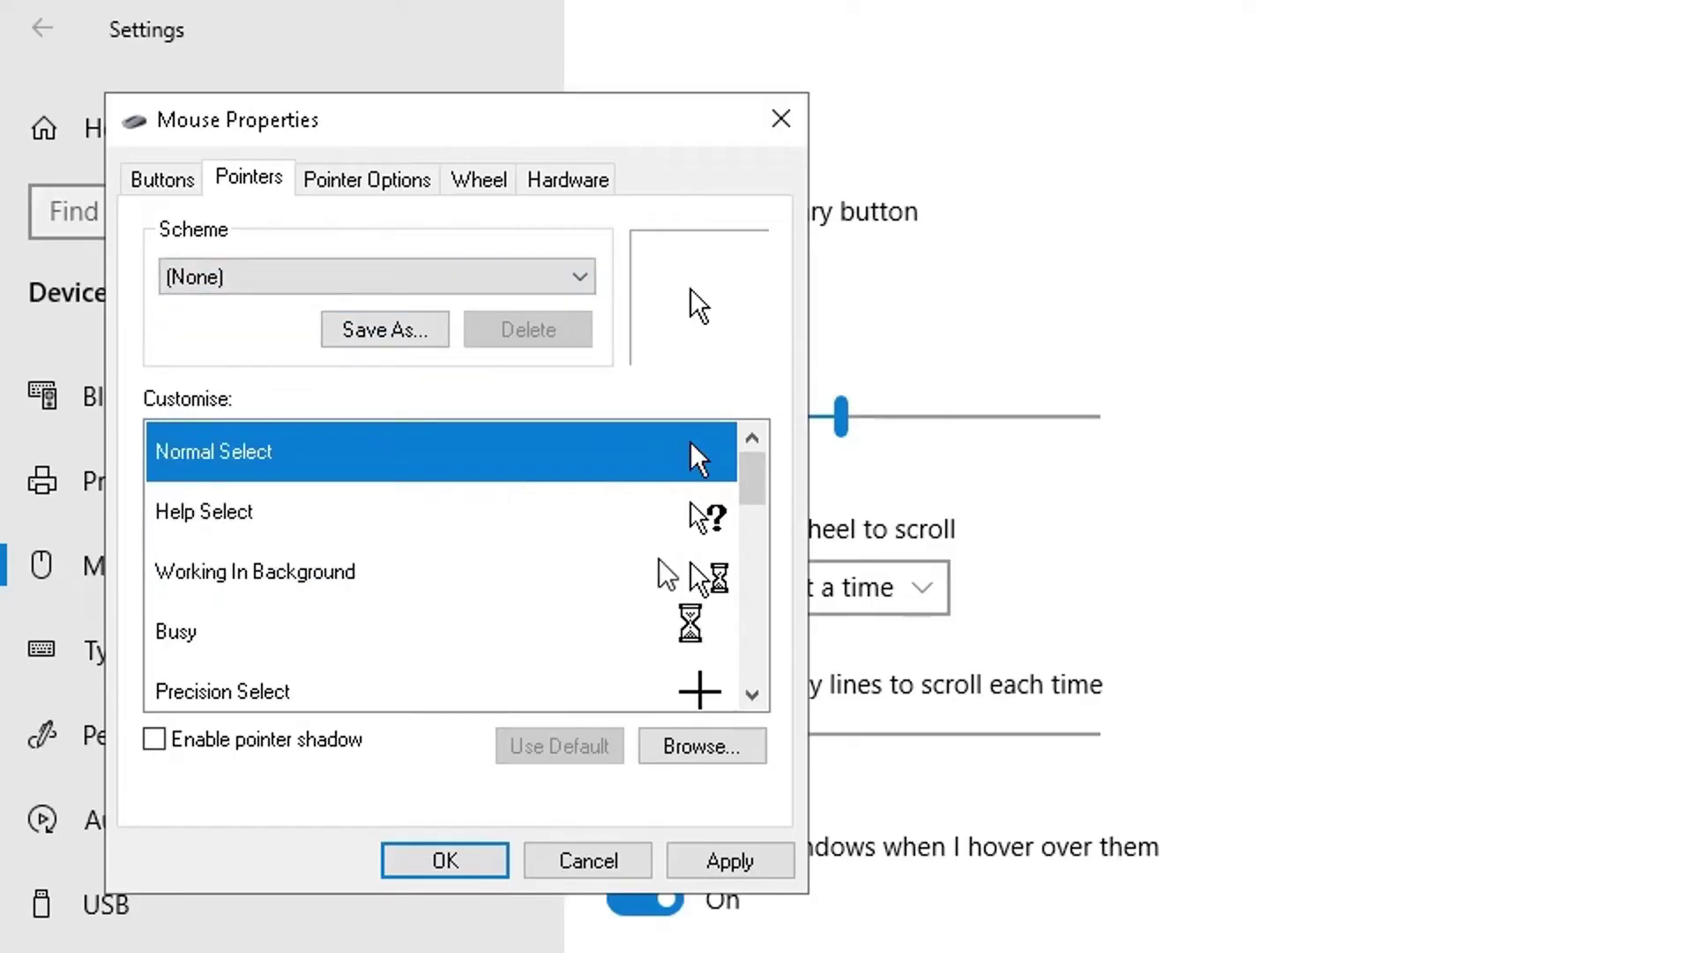
mouse_move(756, 487)
left_mouse_down()
mouse_move(756, 617)
mouse_move(756, 463)
left_mouse_up()
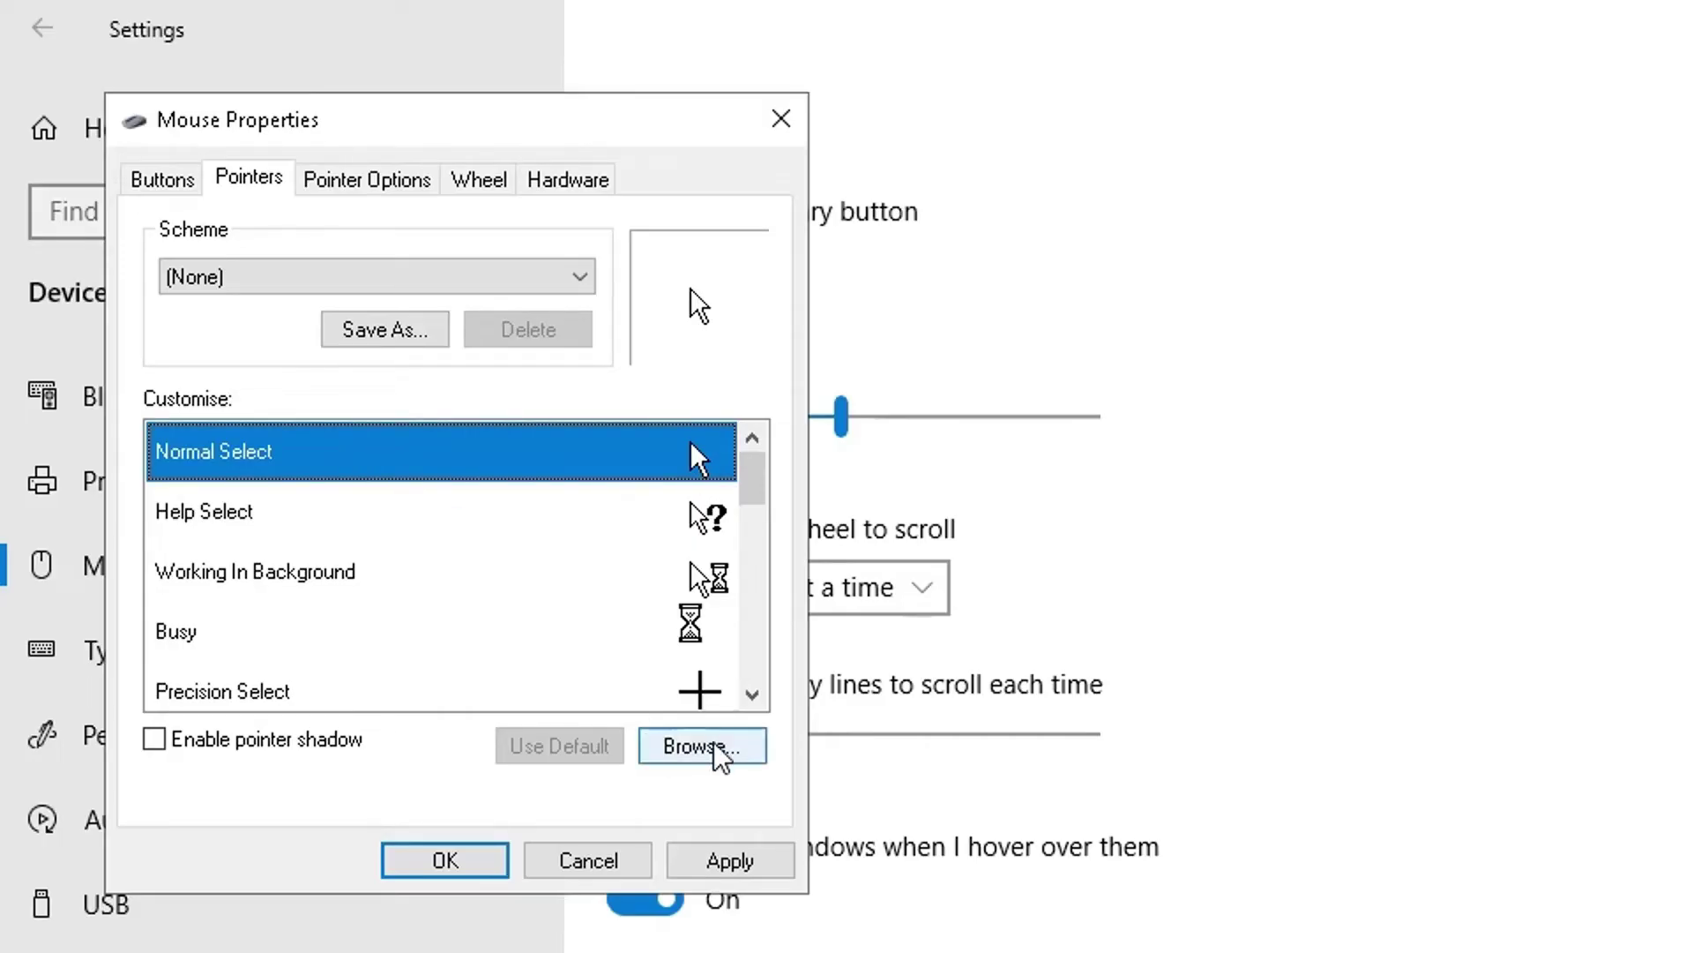
Step: Browse the Cursors folder, preview aero_working.ani and aero_arrow.cur, then choose aero_up_xl.cur for Normal Select
left_click(728, 760)
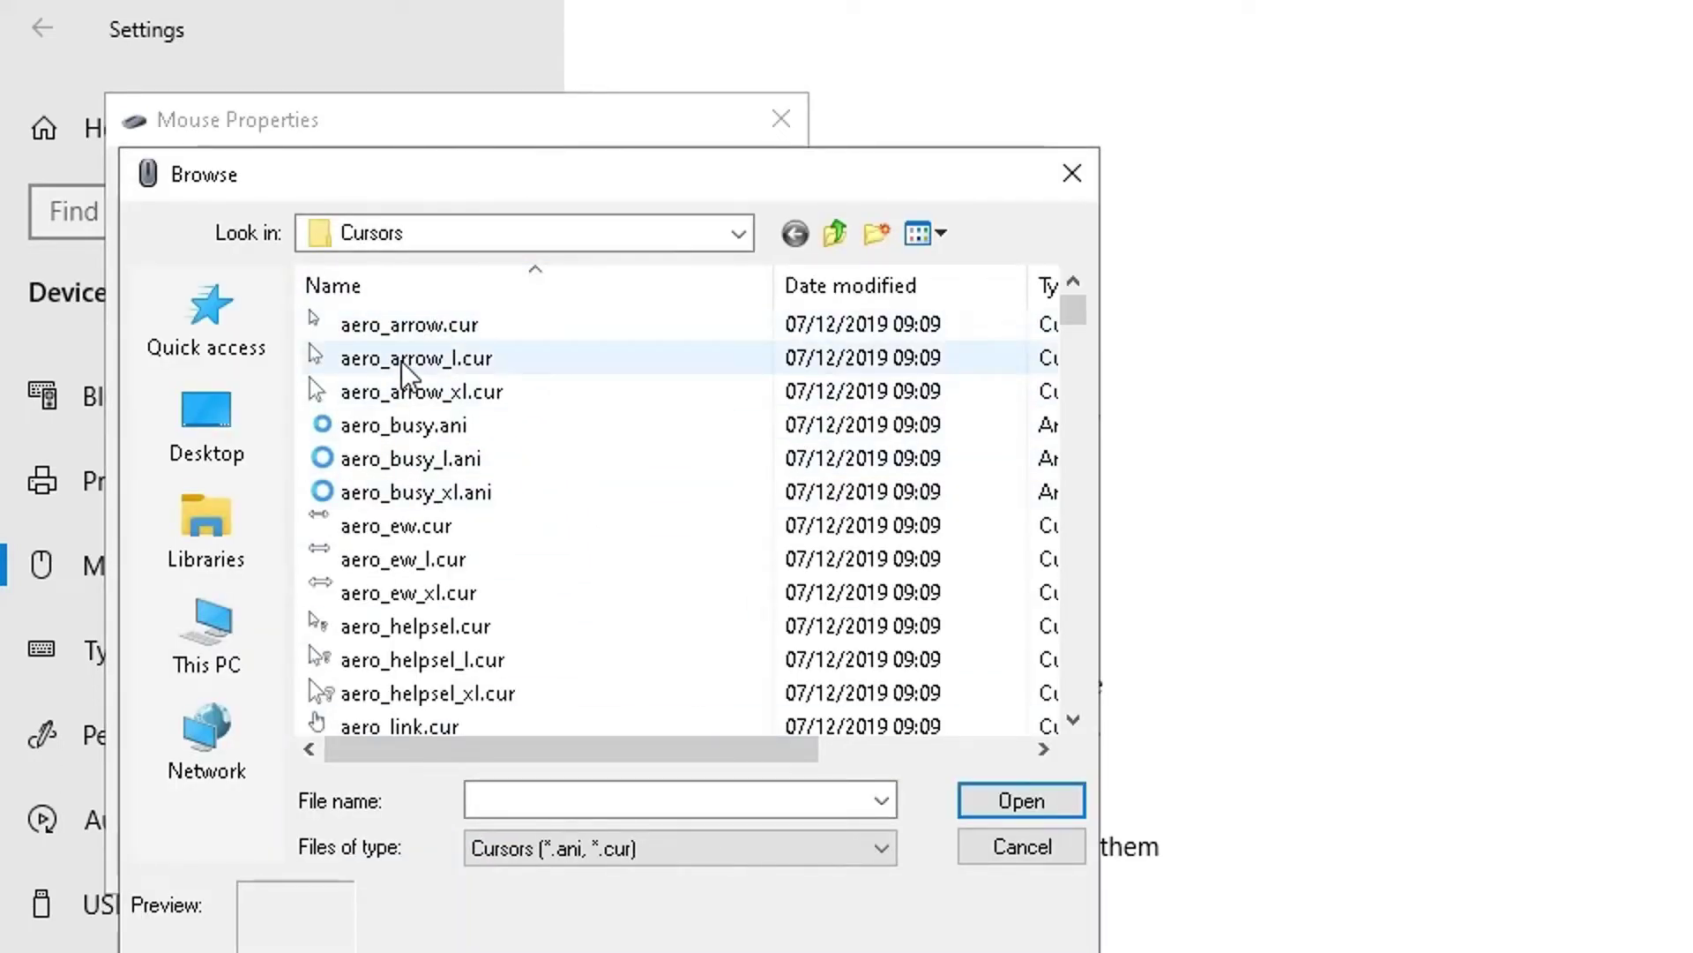
scroll(407, 386, "down", 3)
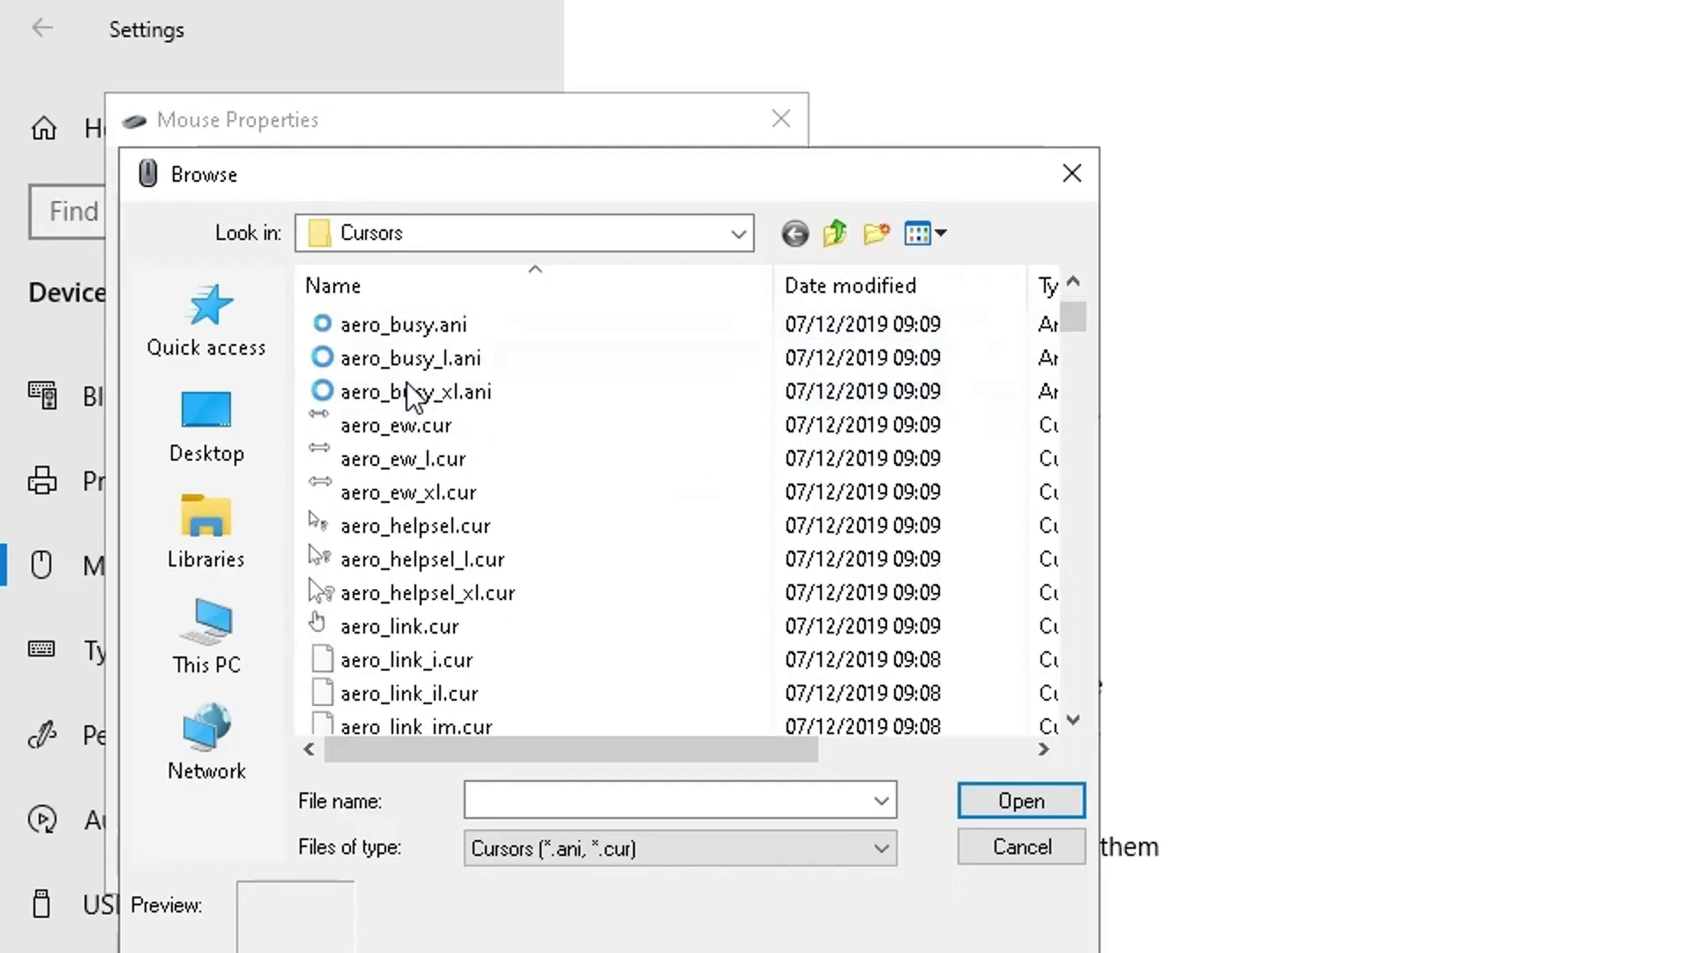
scroll(423, 385, "down", 1)
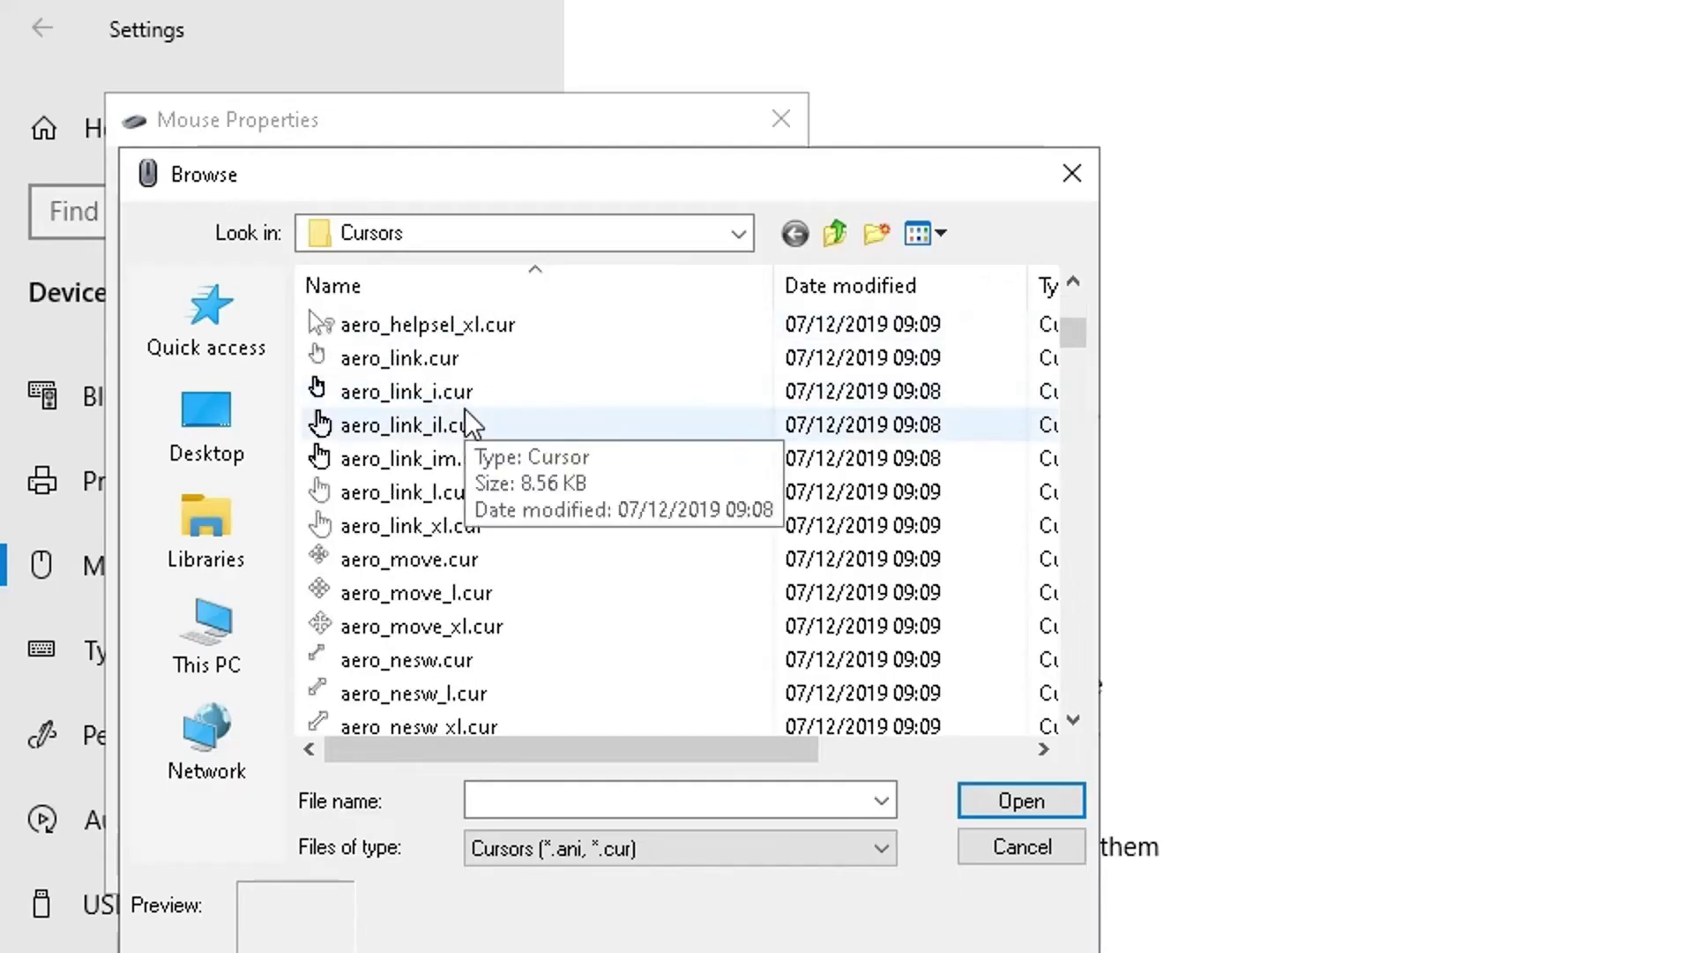
scroll(463, 423, "down", 4)
scroll(465, 426, "down", 5)
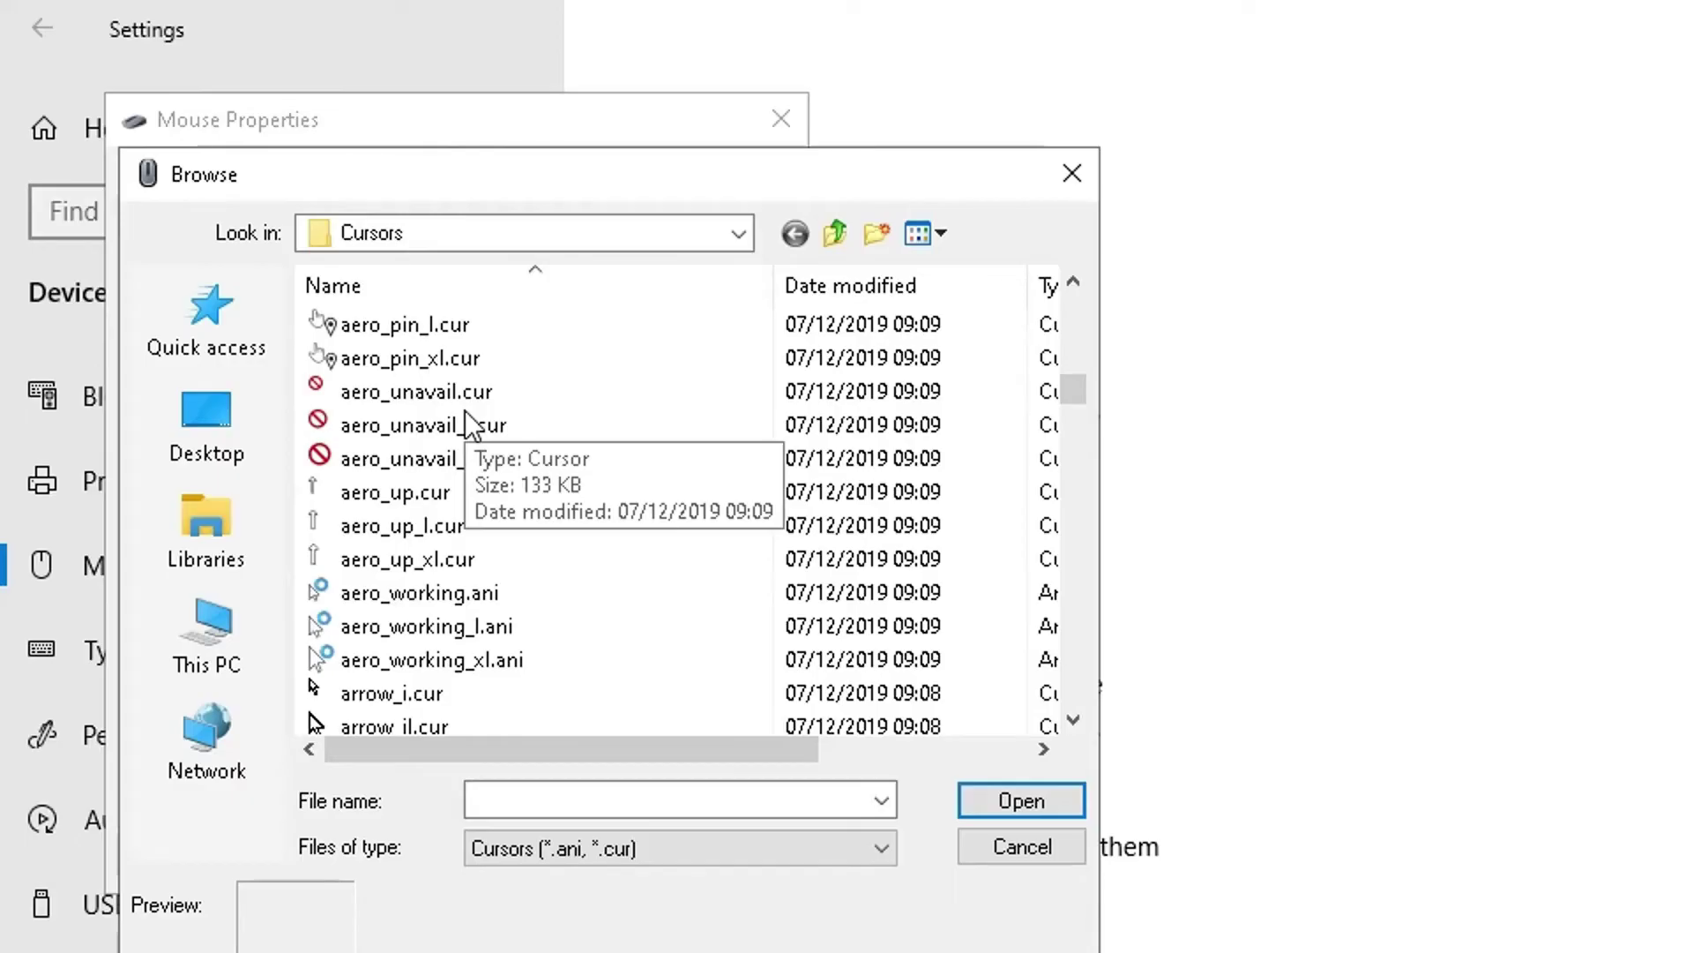
left_click(333, 594)
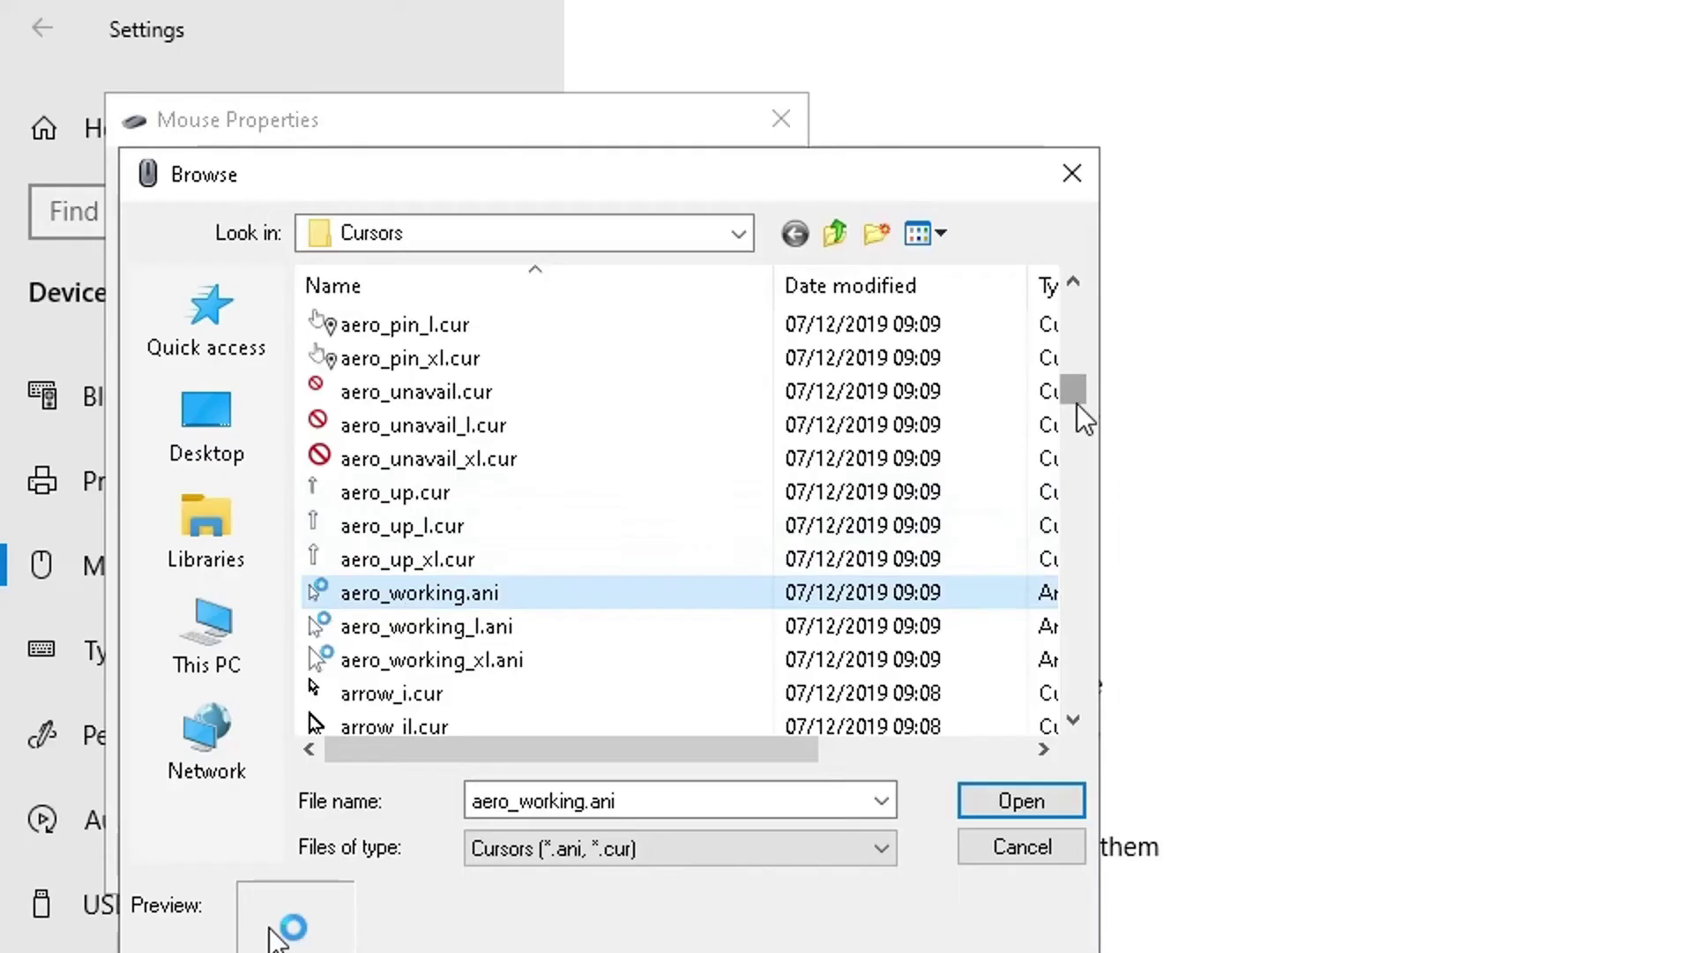
mouse_move(1077, 404)
left_mouse_down()
mouse_move(1077, 304)
mouse_move(1072, 411)
left_mouse_up()
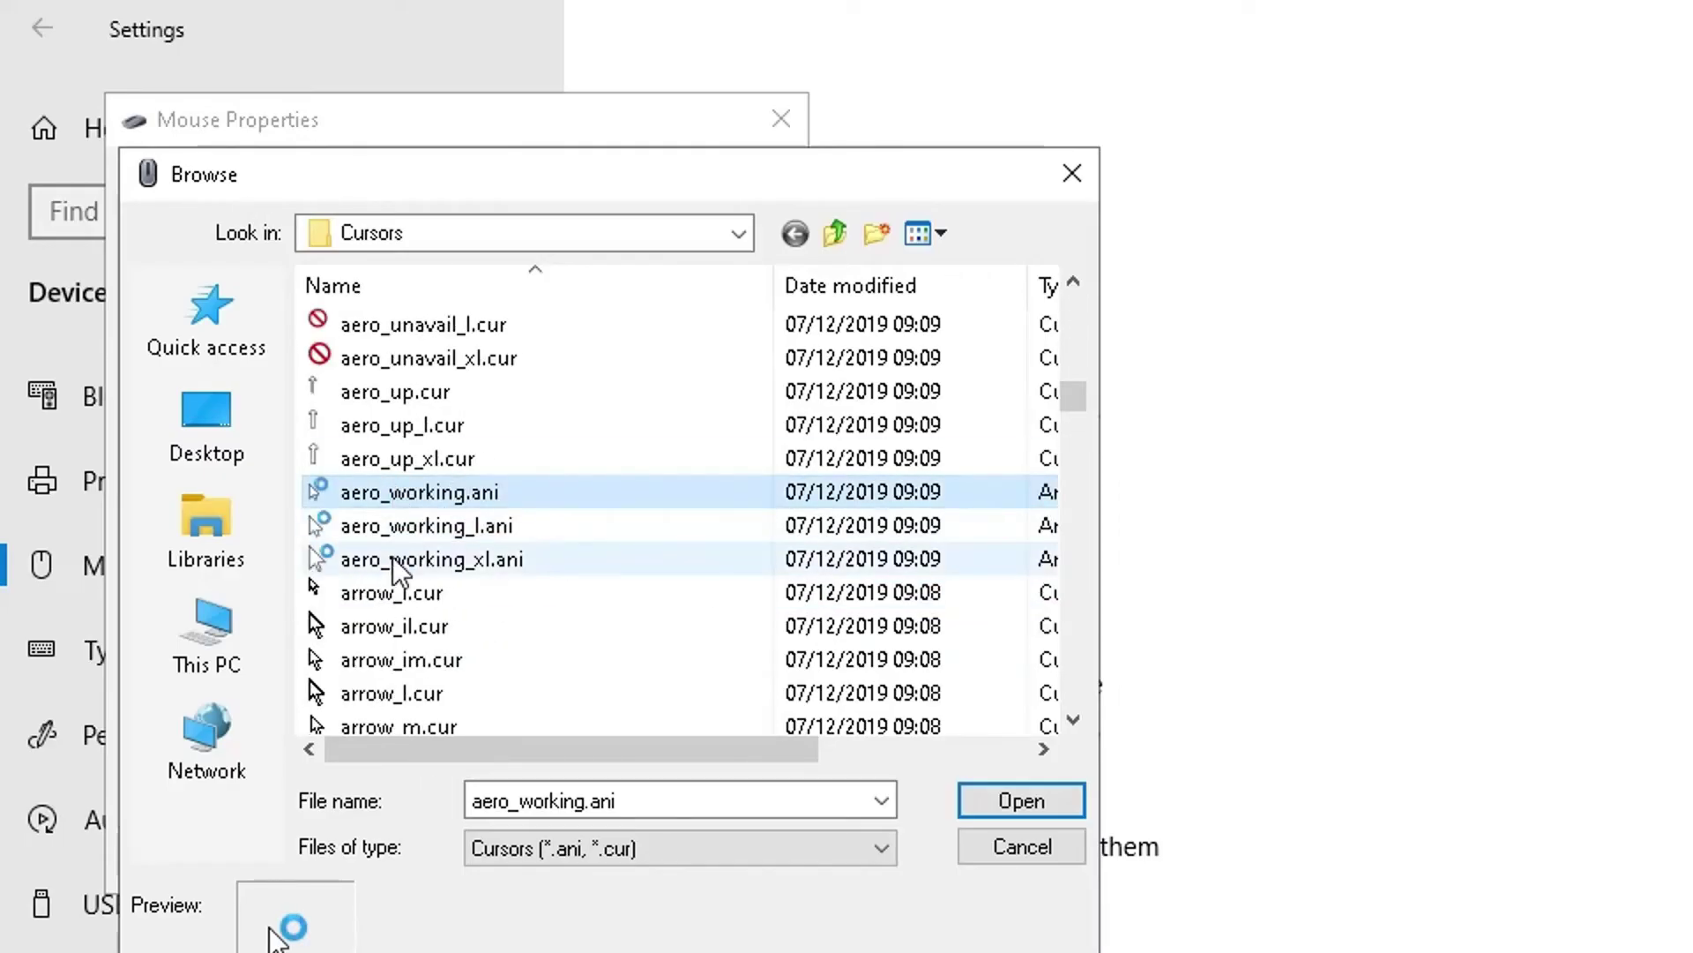
scroll(498, 466, "up", 2)
scroll(496, 459, "up", 2)
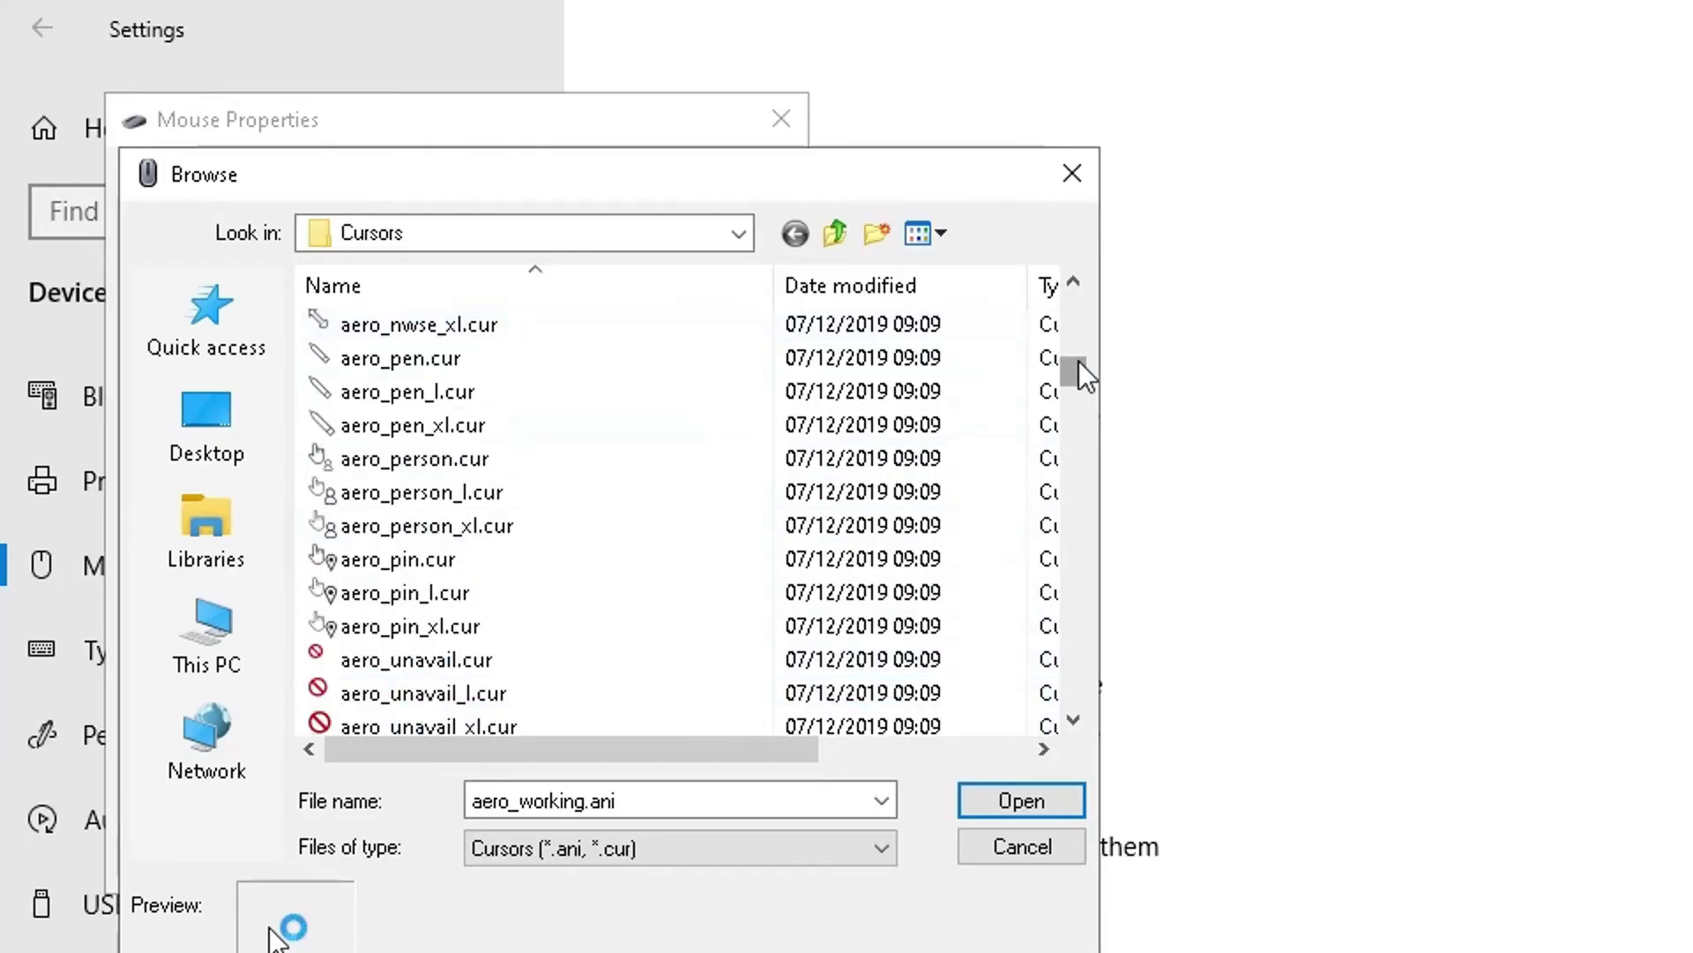
left_click_drag(1077, 367, 1058, 291)
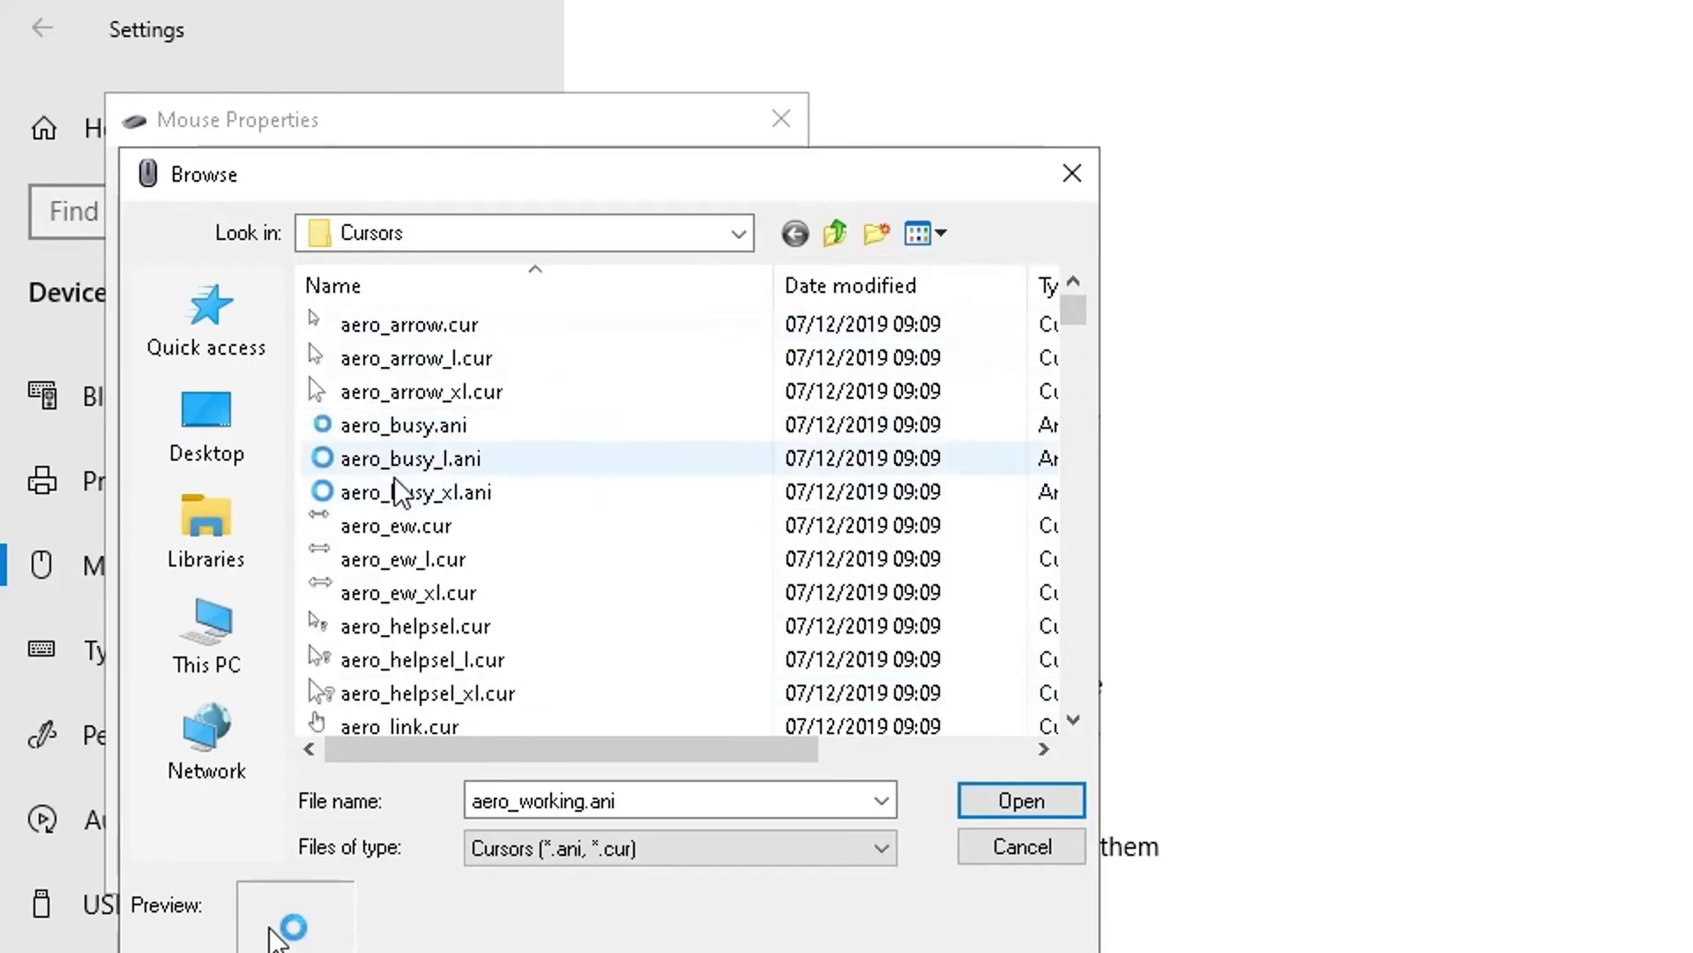
left_click(1051, 319)
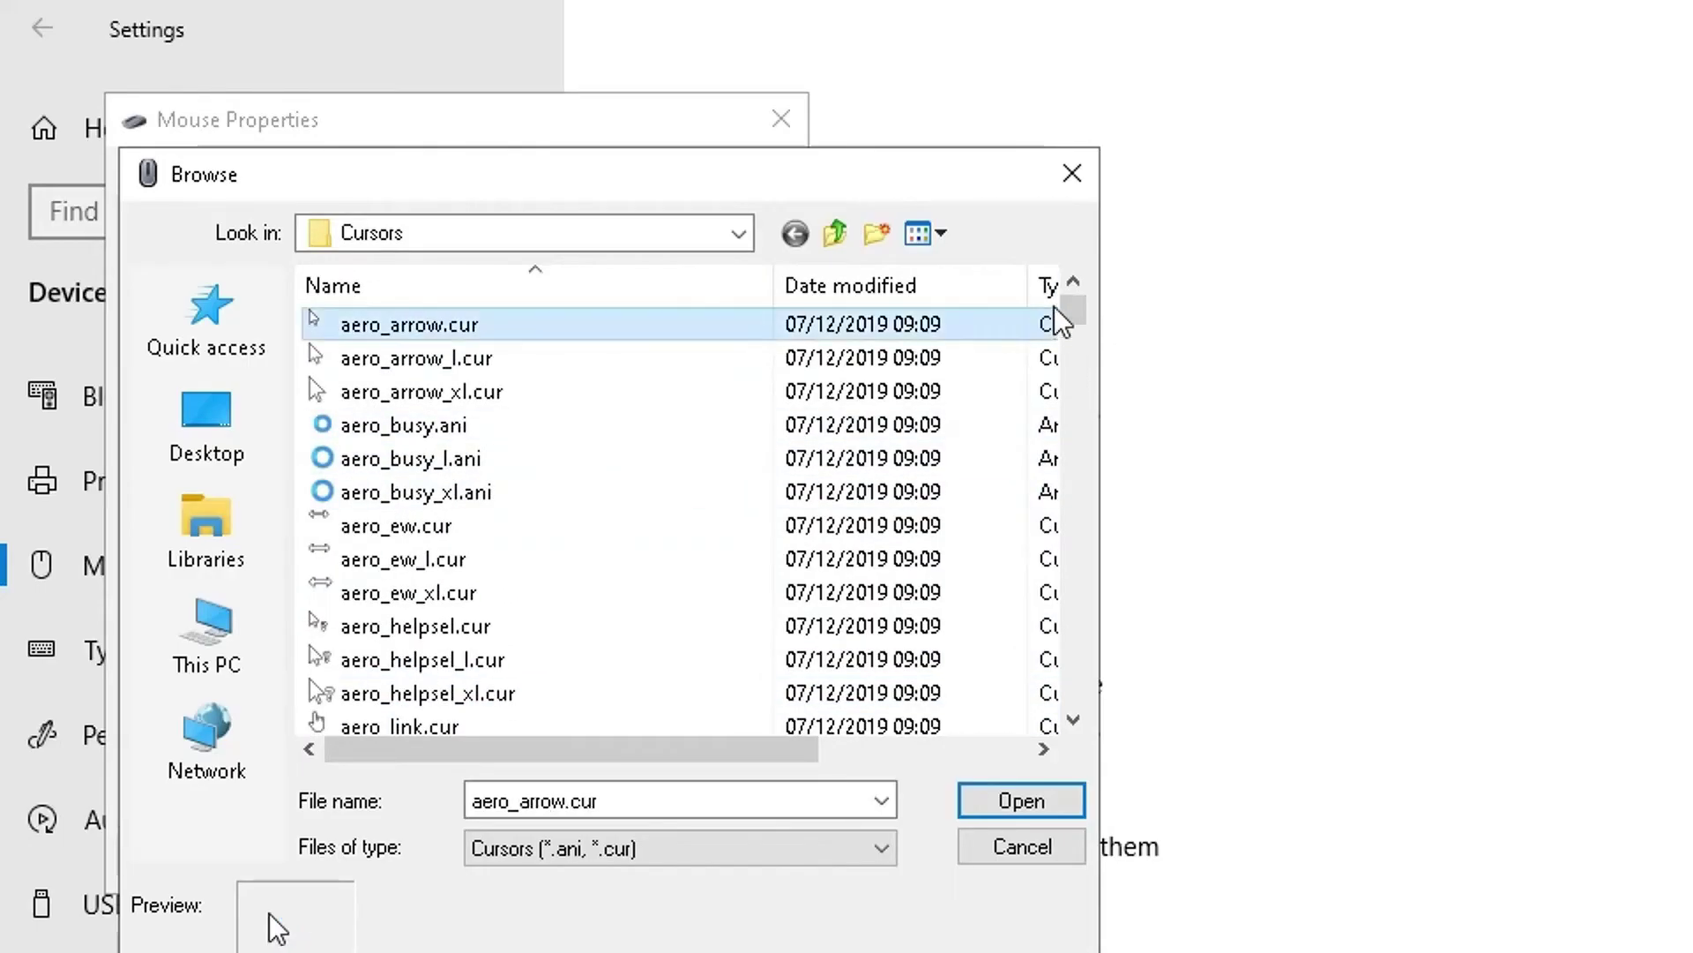
left_click_drag(1074, 312, 1043, 389)
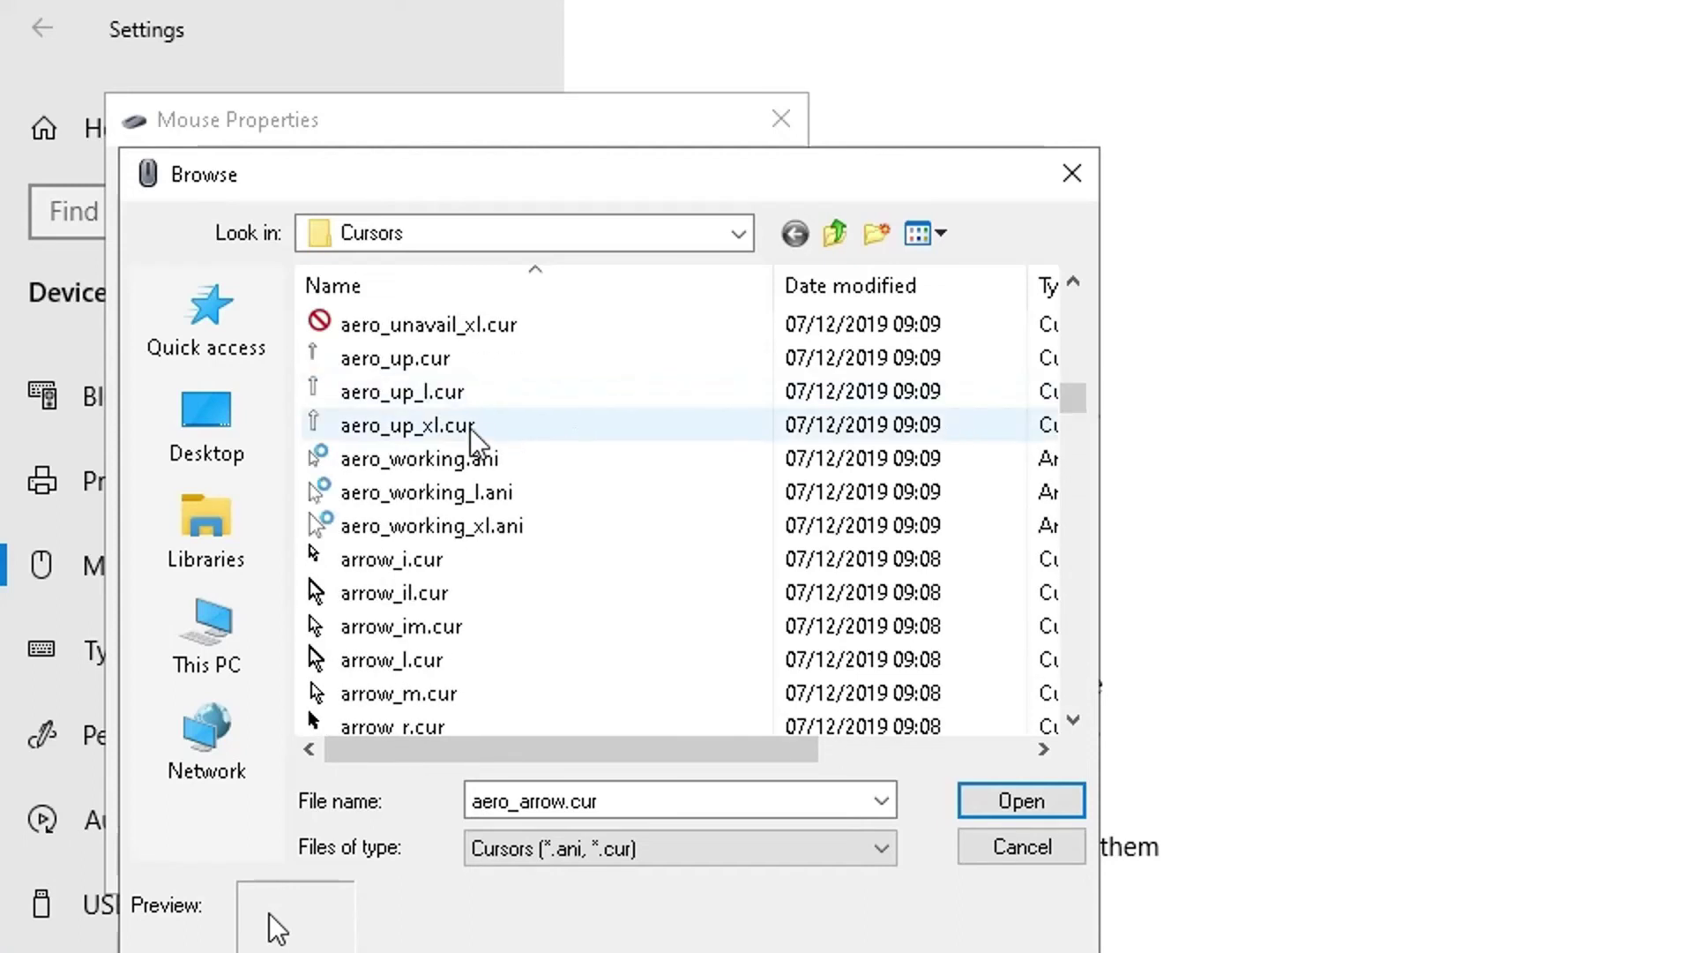
double_click(469, 426)
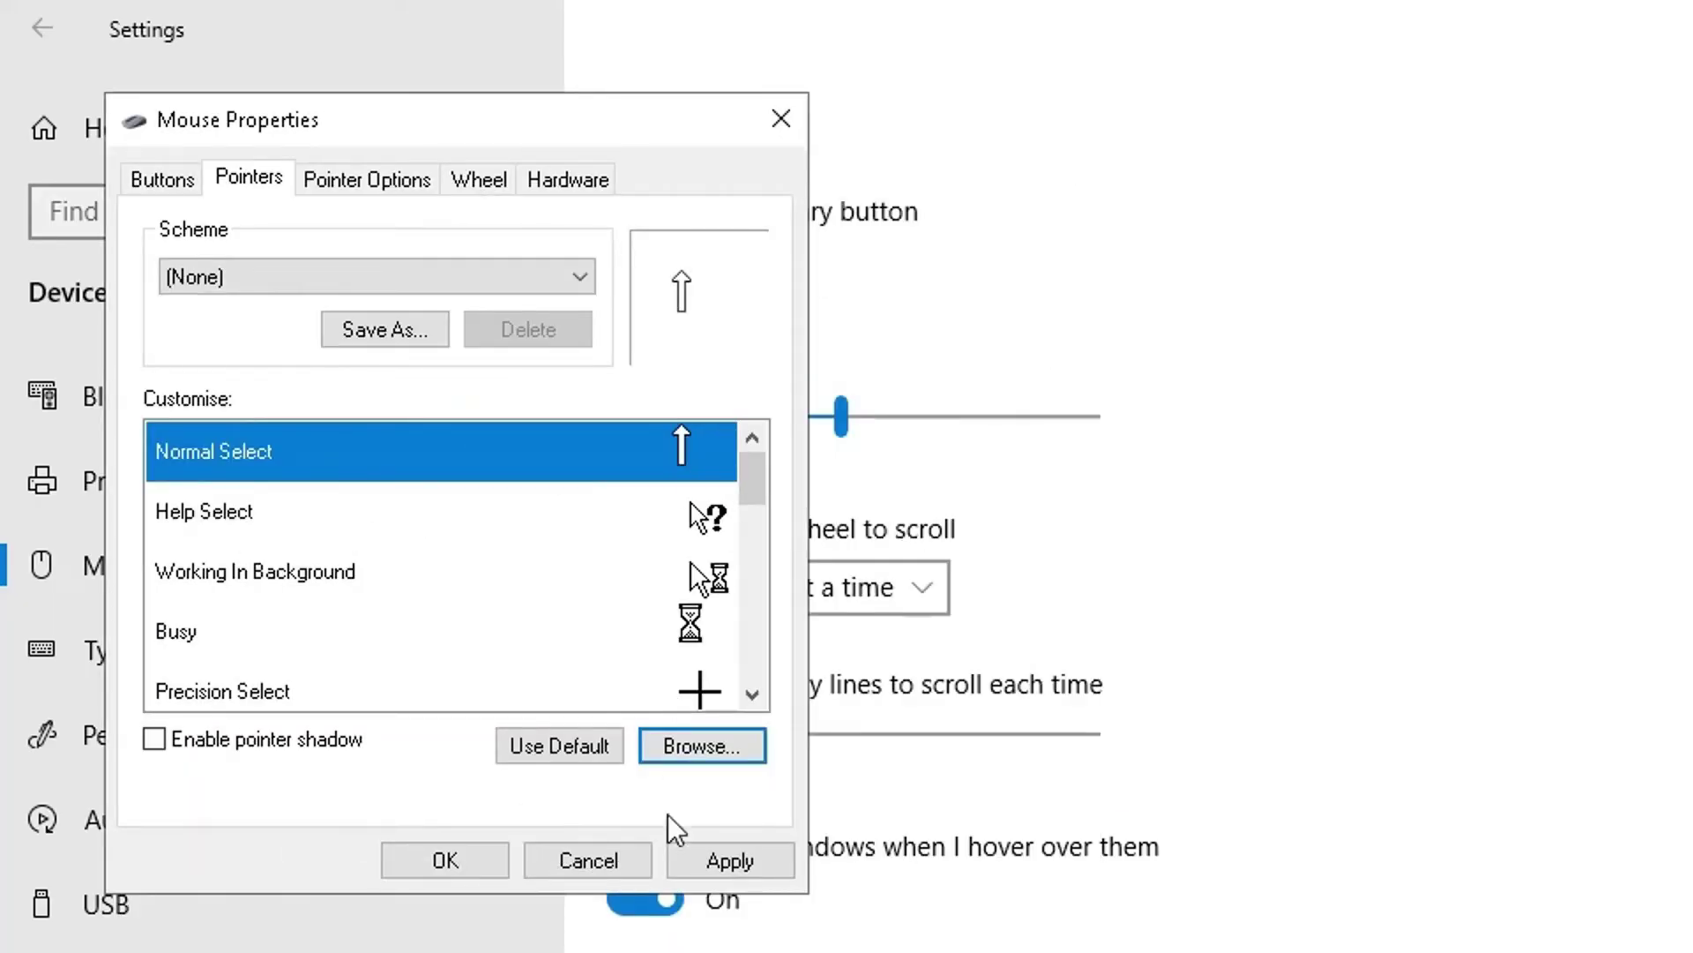
Step: Apply the up-arrow cursor, then restore the default Normal Select cursor and apply again
left_click(707, 865)
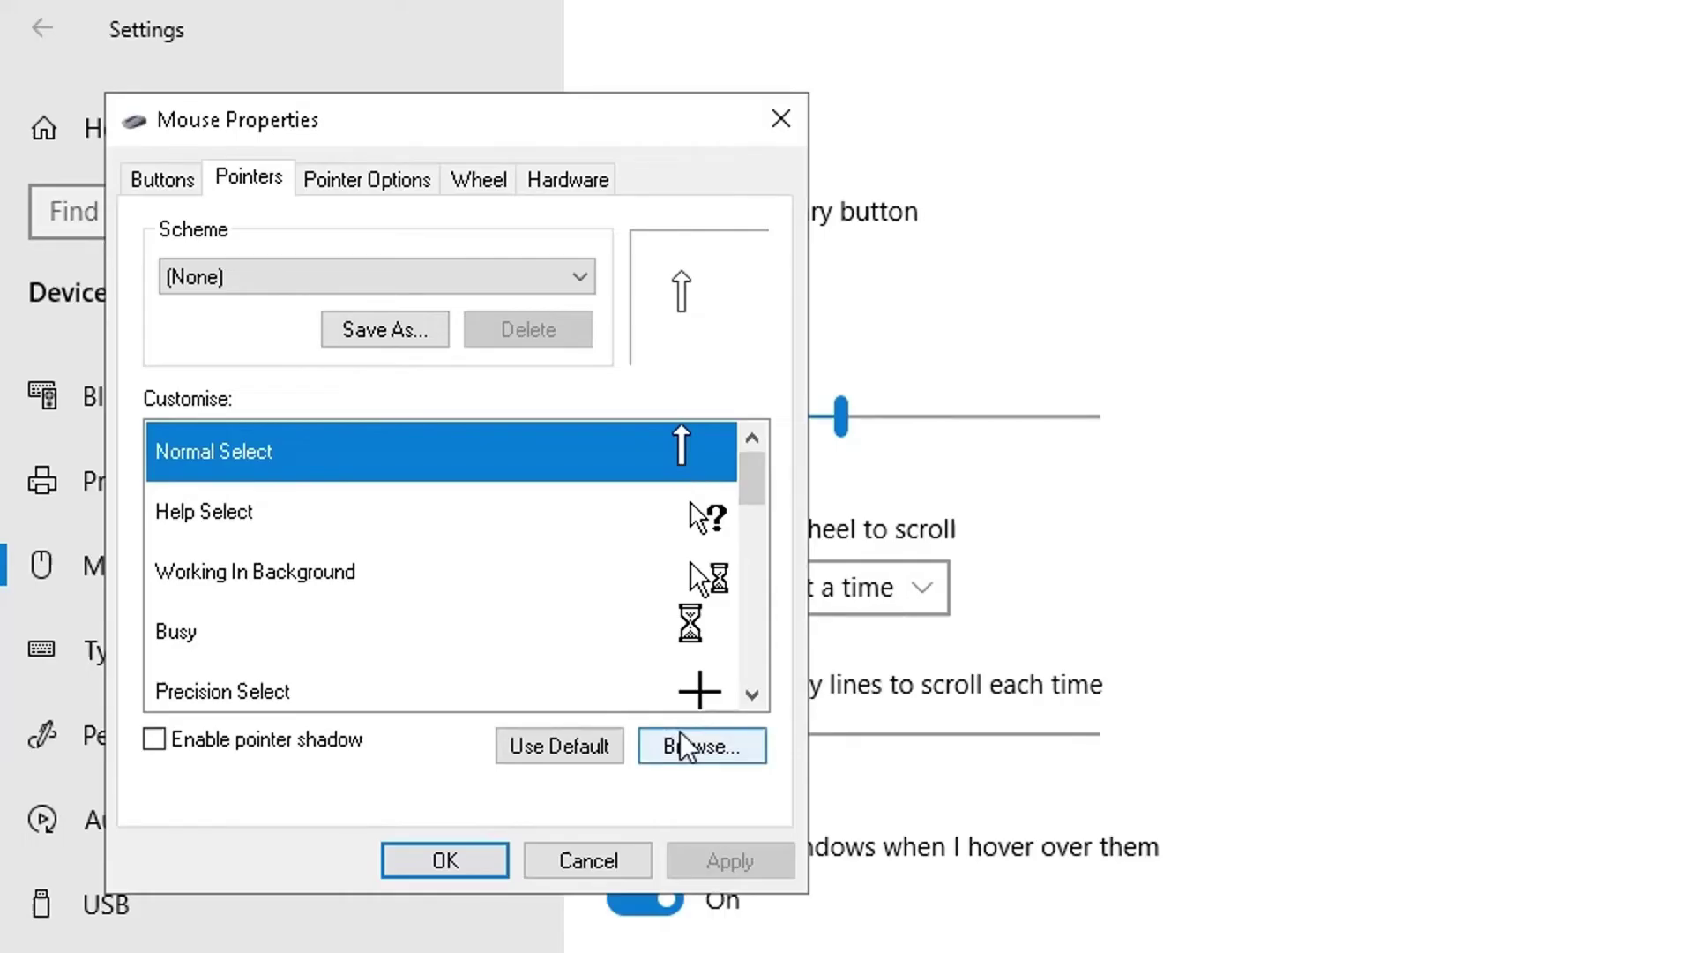
left_click(528, 739)
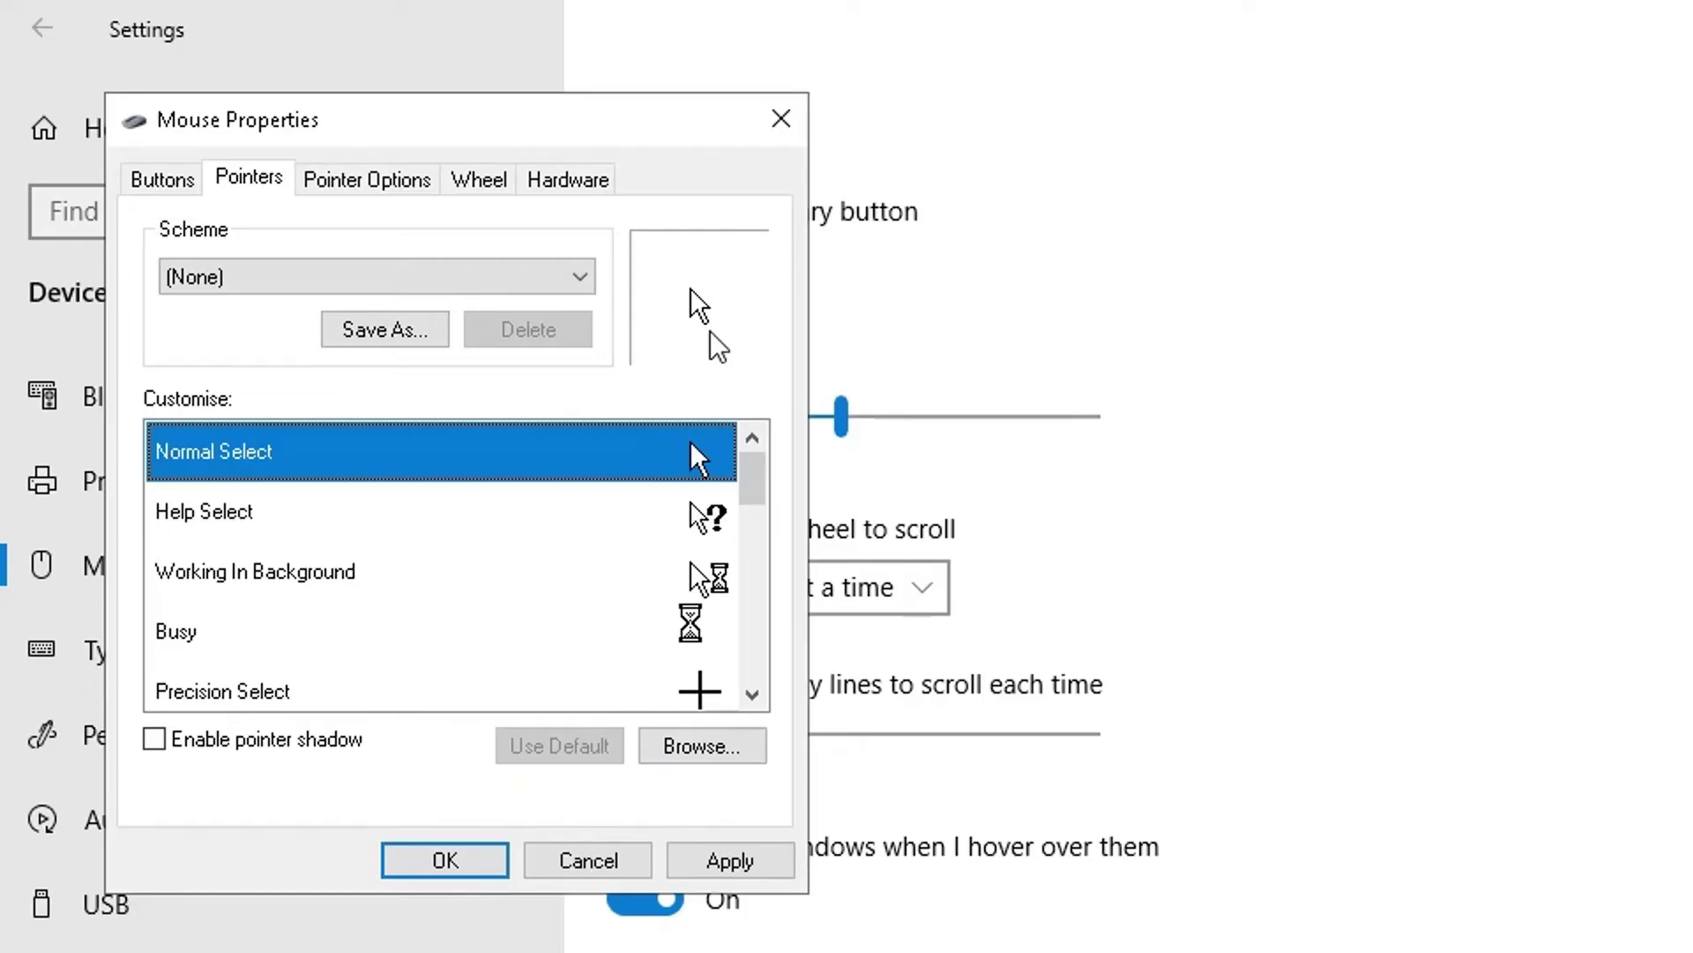
left_click(708, 862)
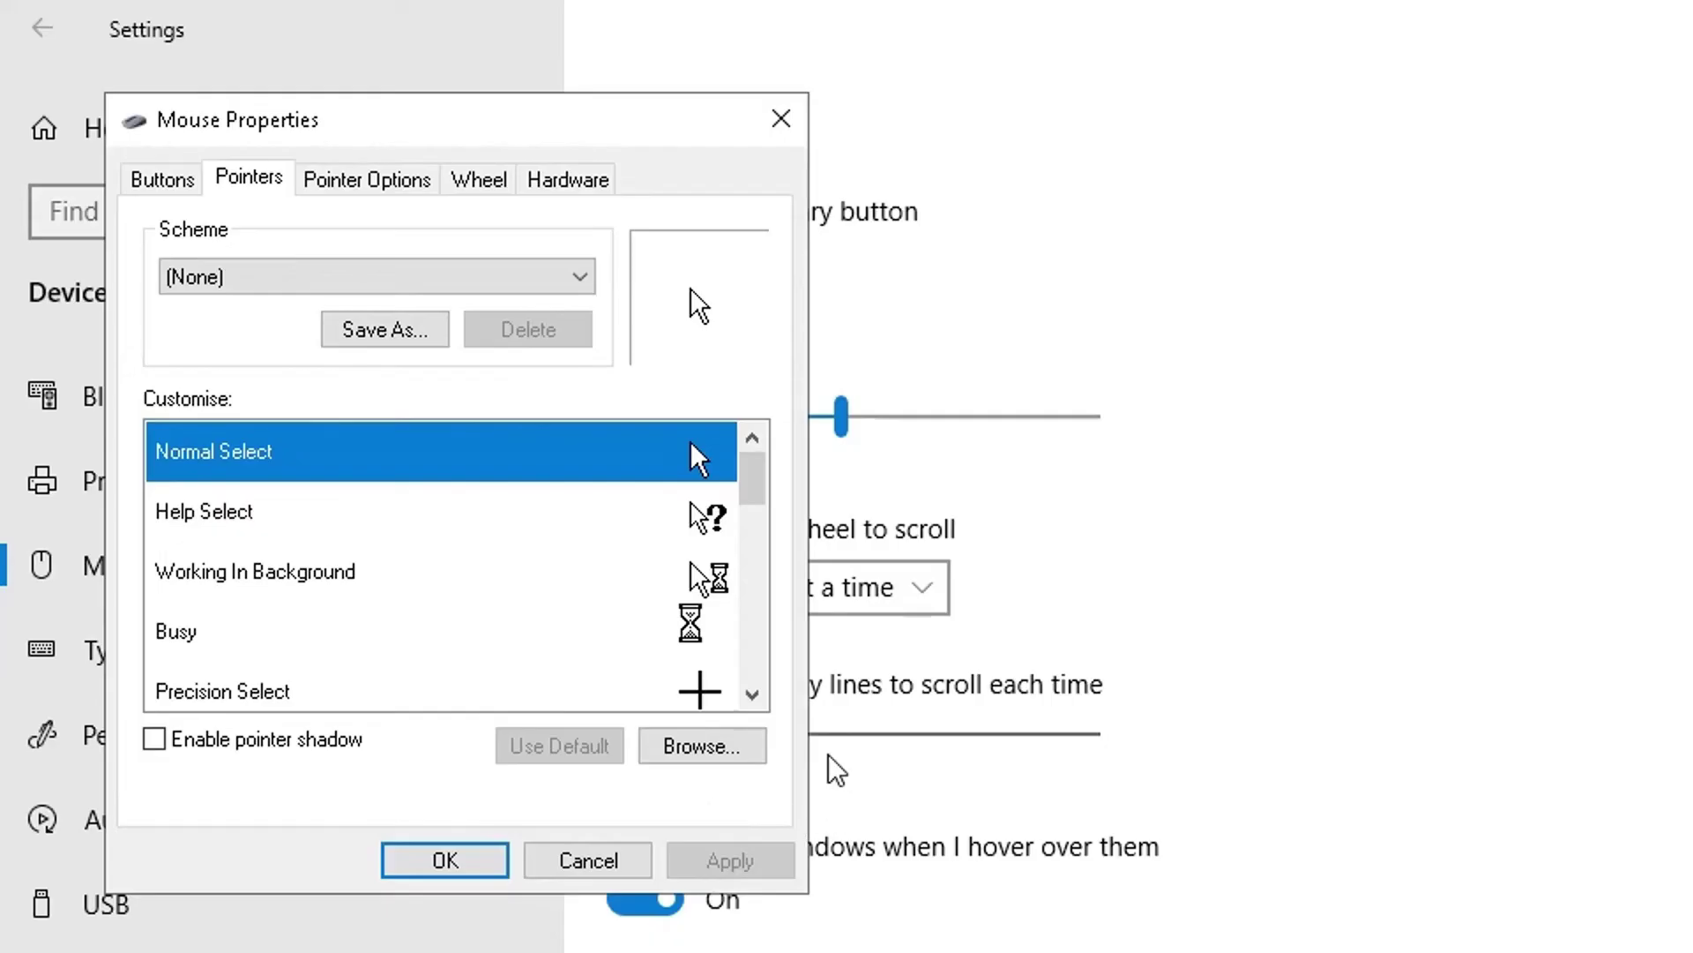
Step: Set Normal Select to the aero_busy.ani busy ring cursor and apply it
left_click(686, 751)
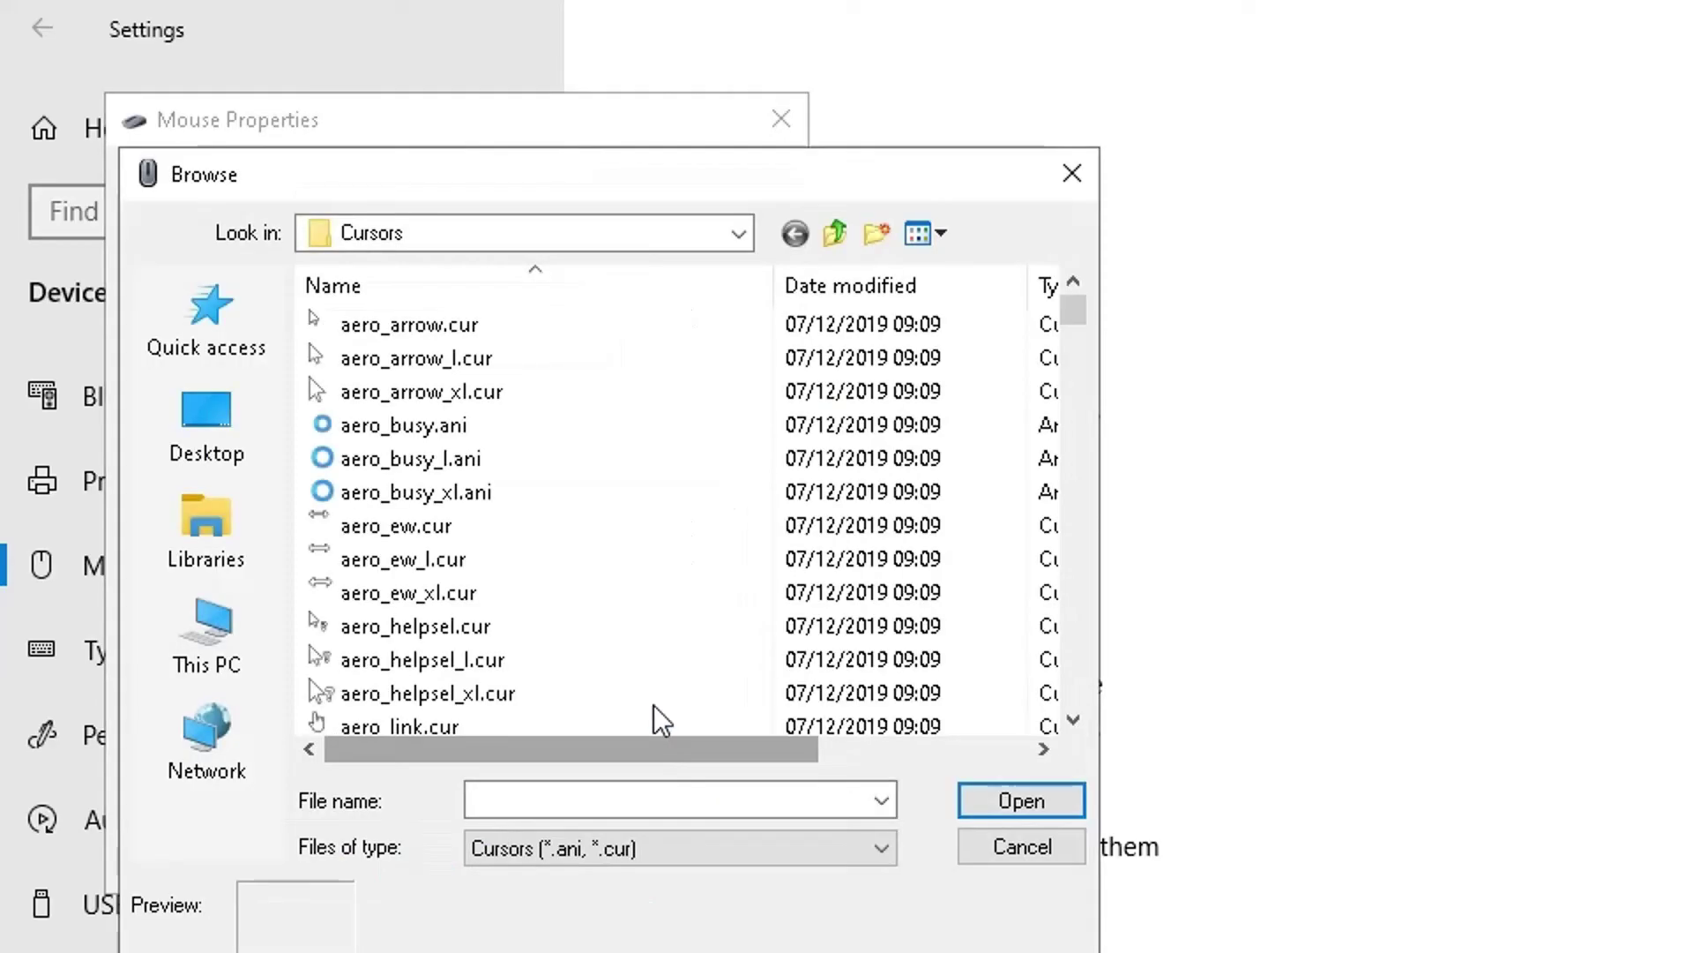
left_click(398, 425)
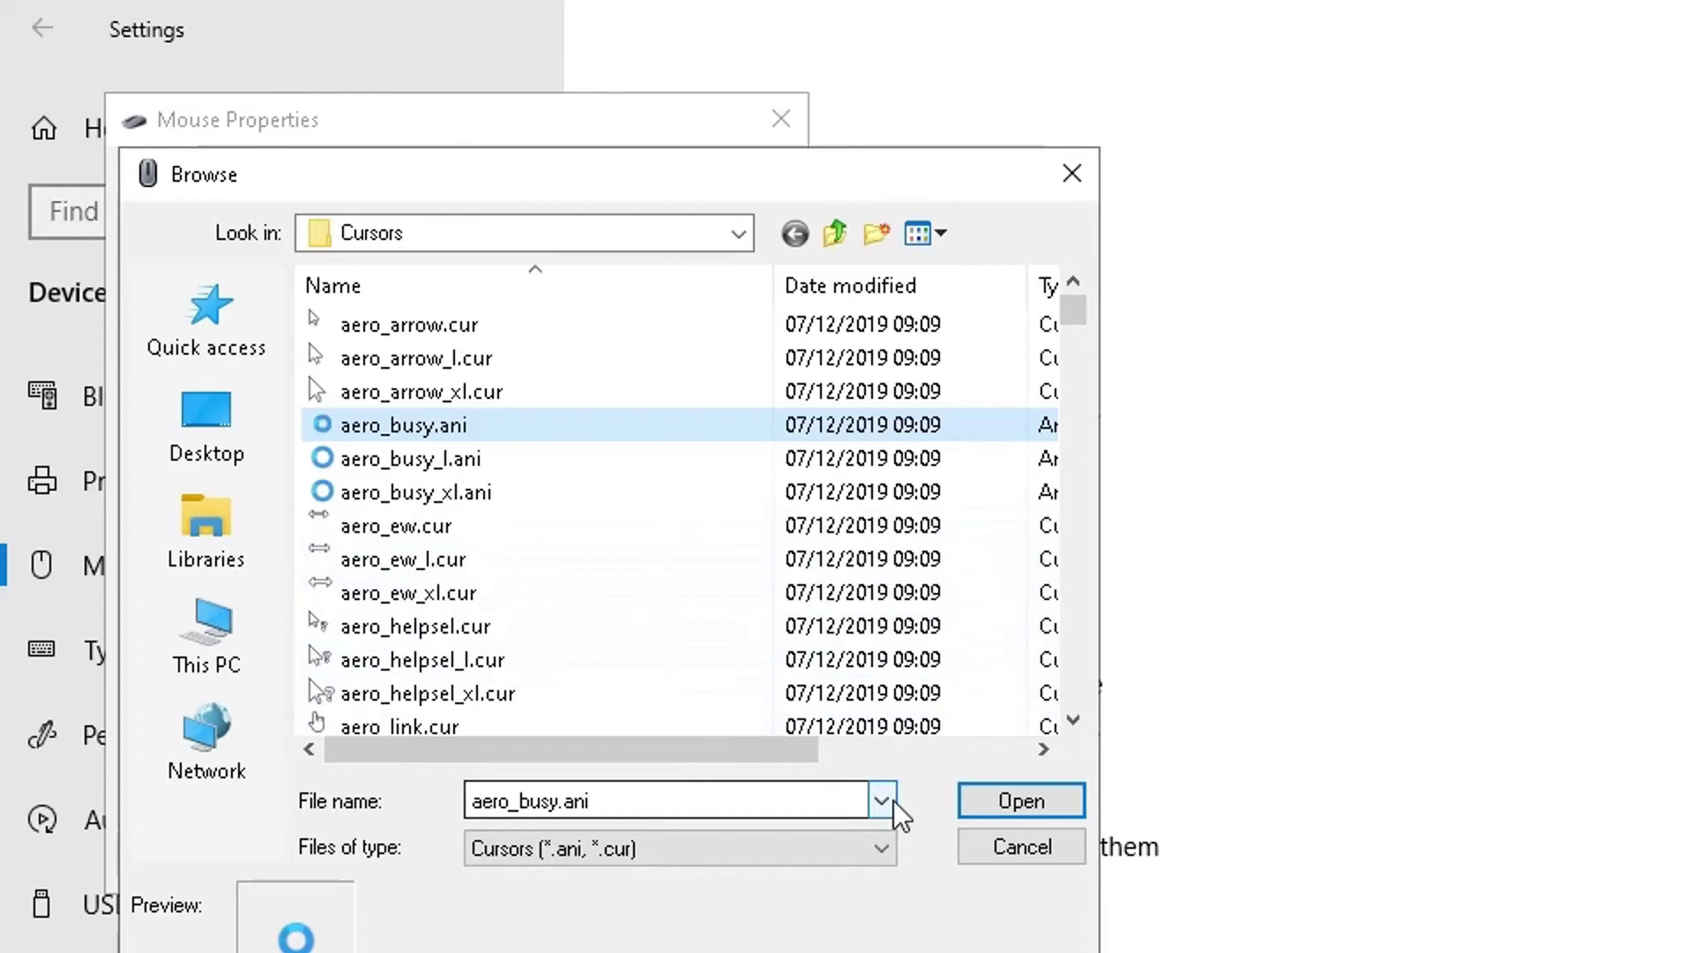
left_click(966, 807)
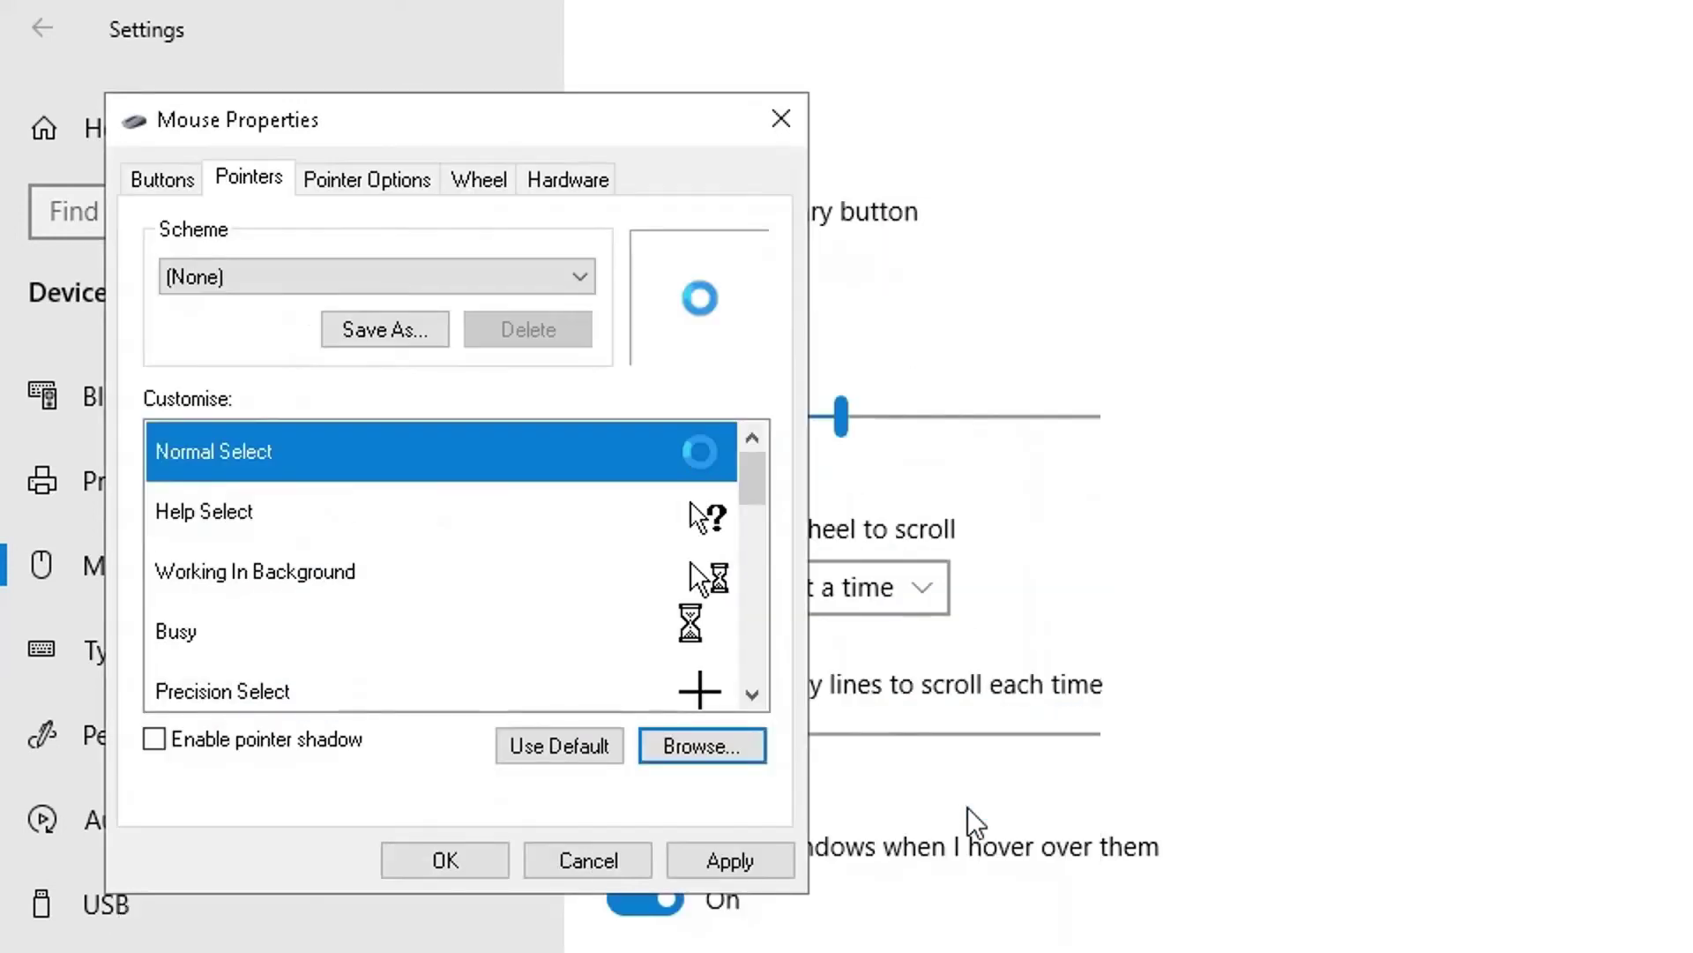
left_click(737, 849)
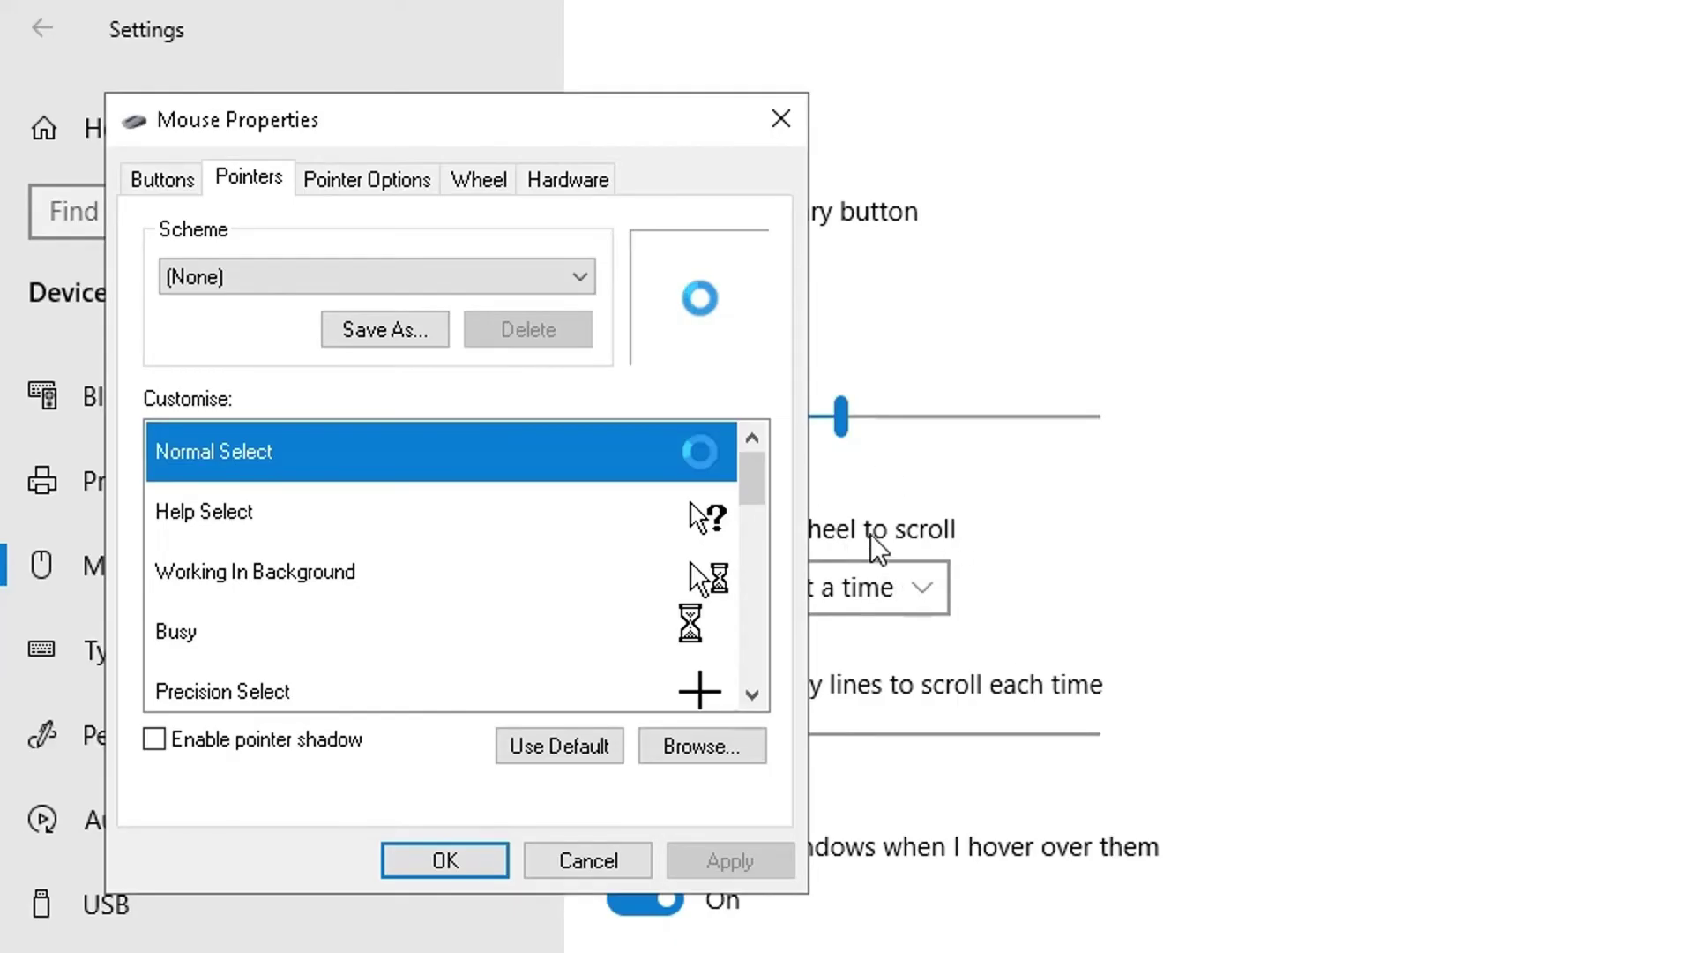
Step: Browse cursors again without choosing, then reset Normal Select to the default arrow and apply
left_click(703, 741)
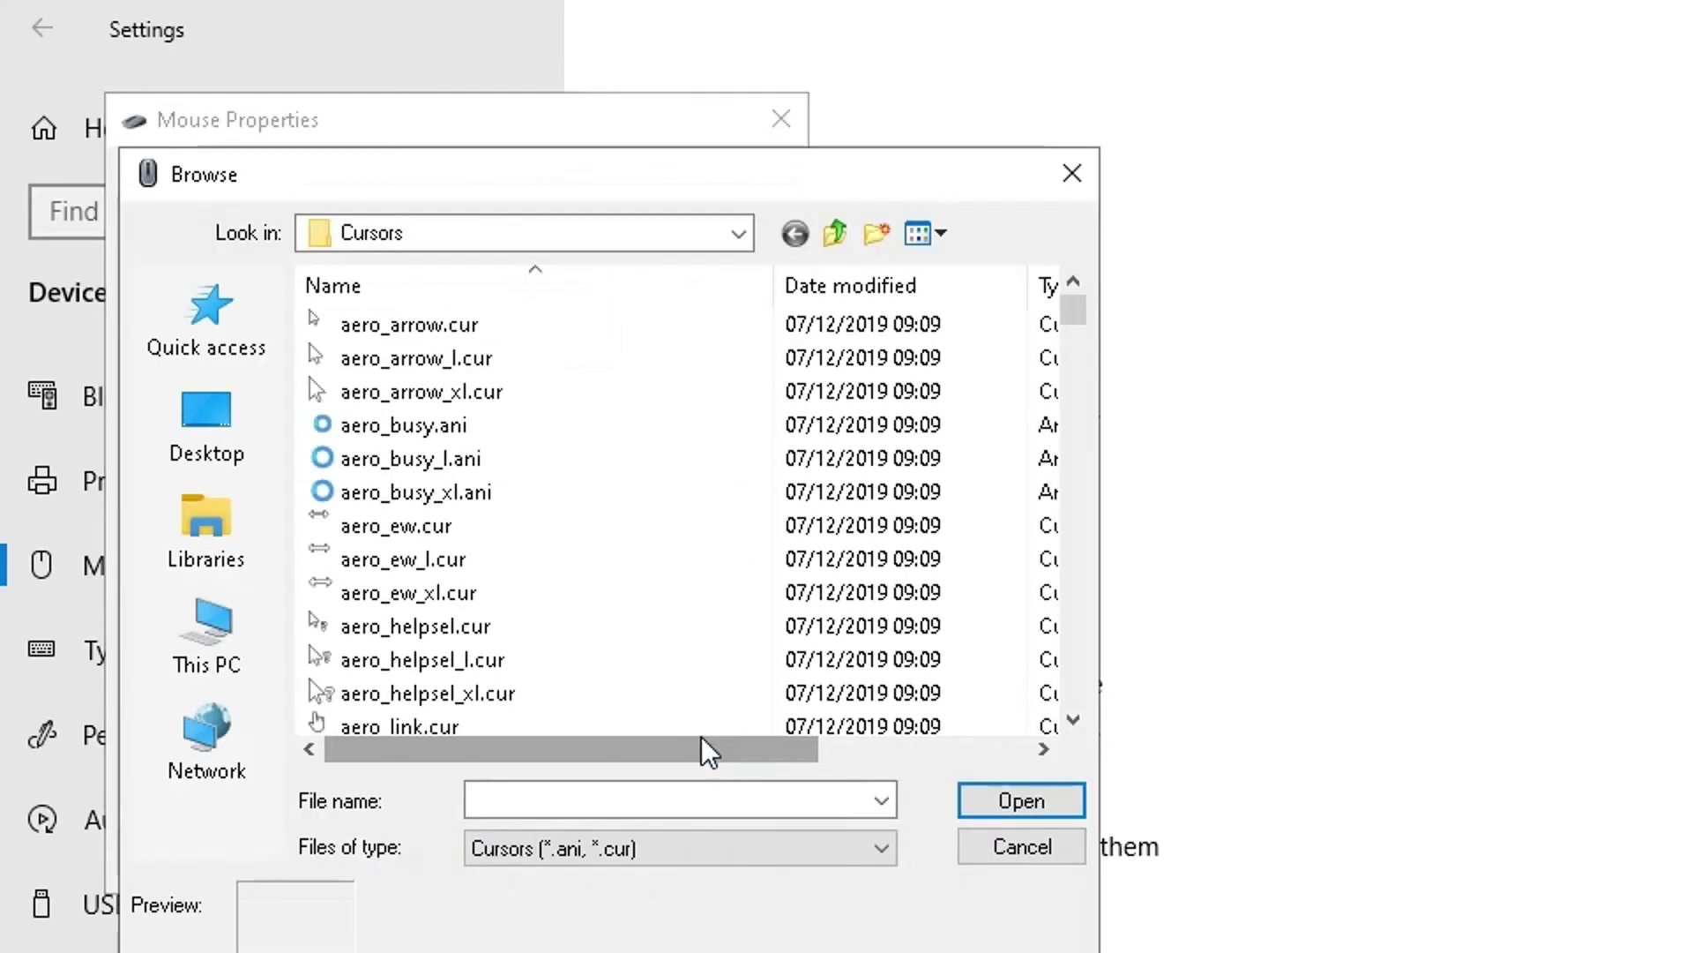
scroll(480, 479, "down", 8)
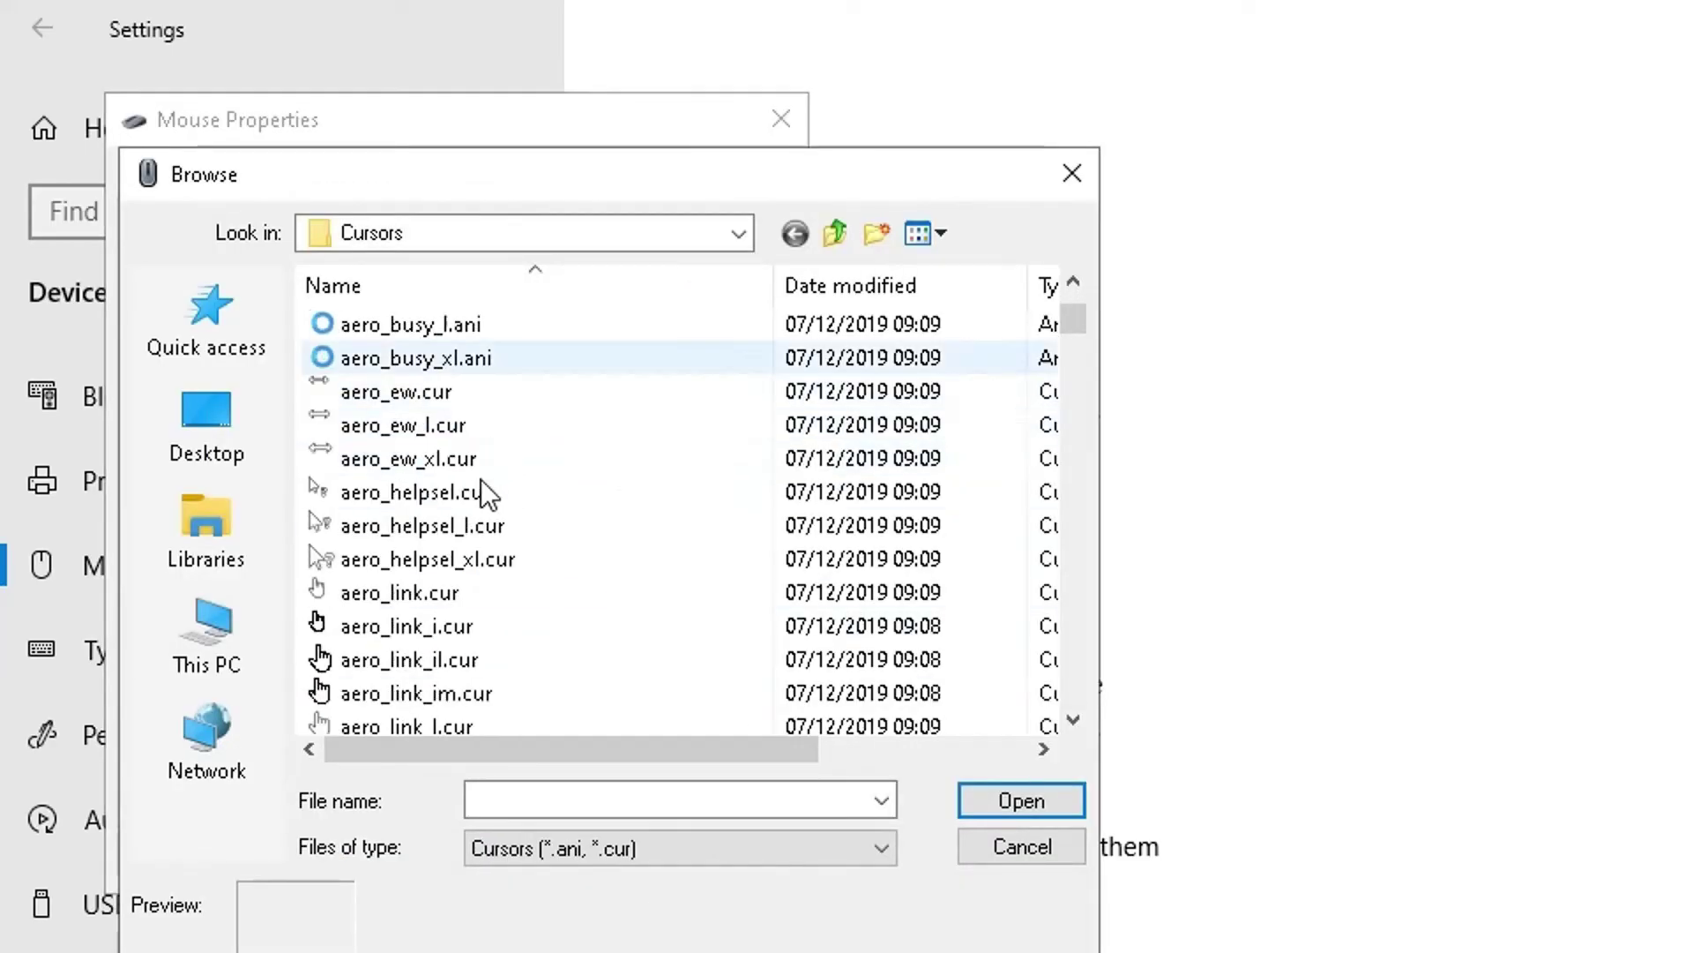
scroll(480, 479, "down", 5)
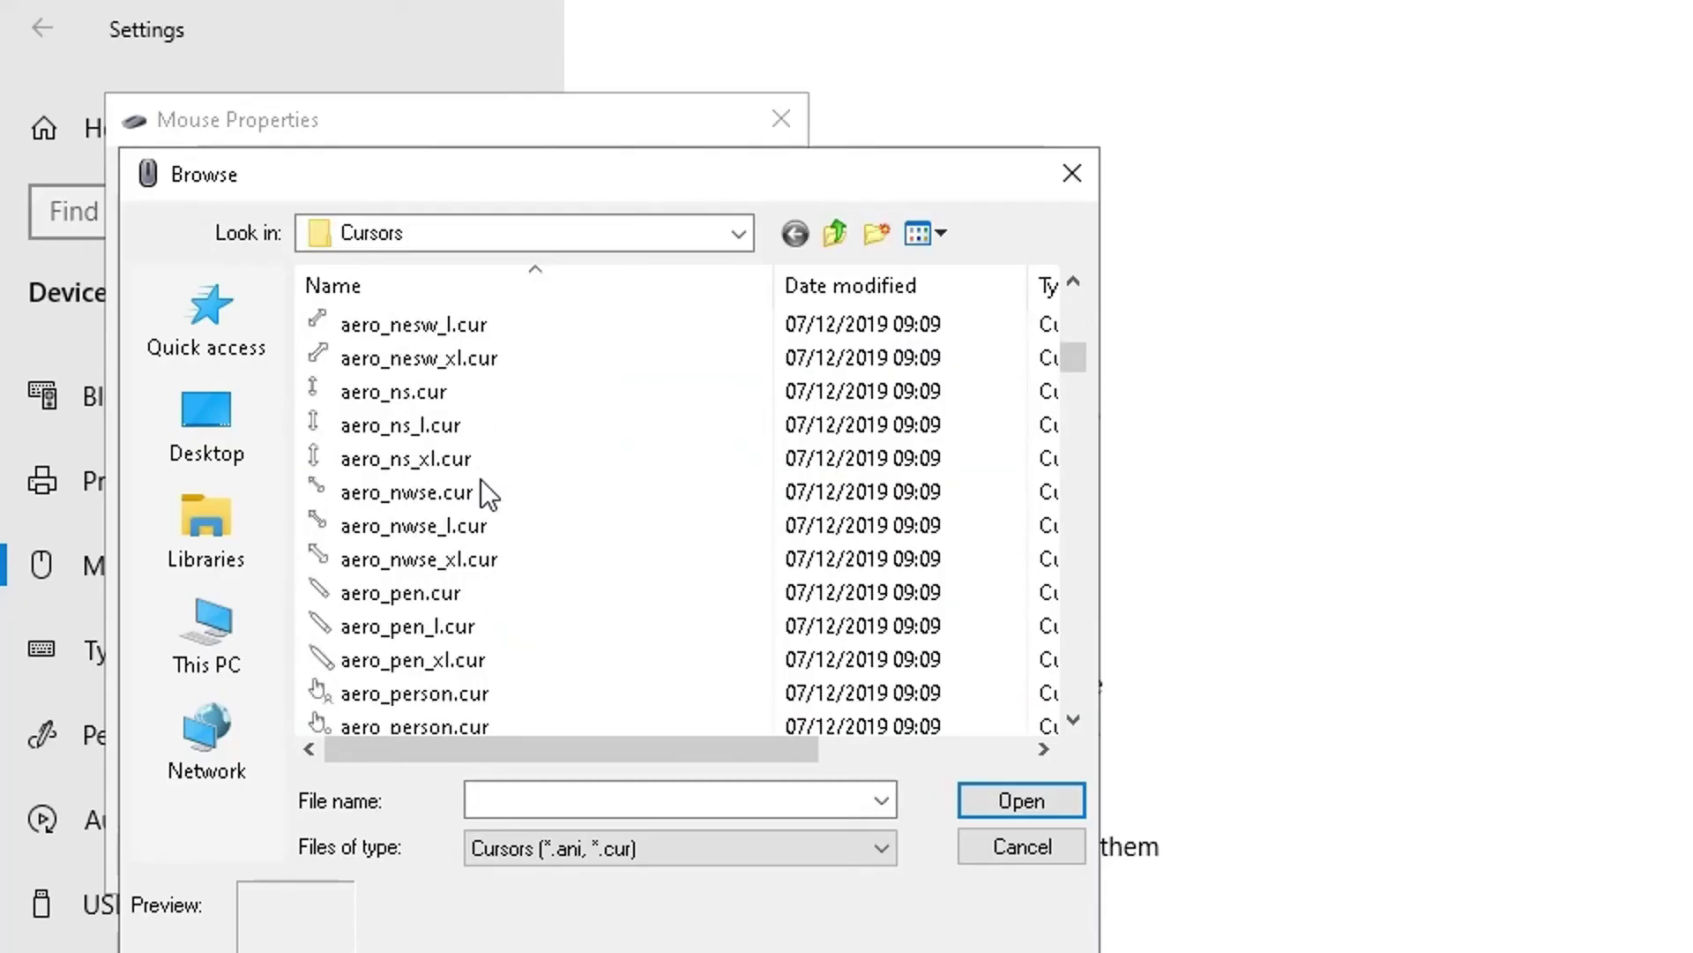
scroll(480, 479, "up", 3)
scroll(482, 481, "up", 8)
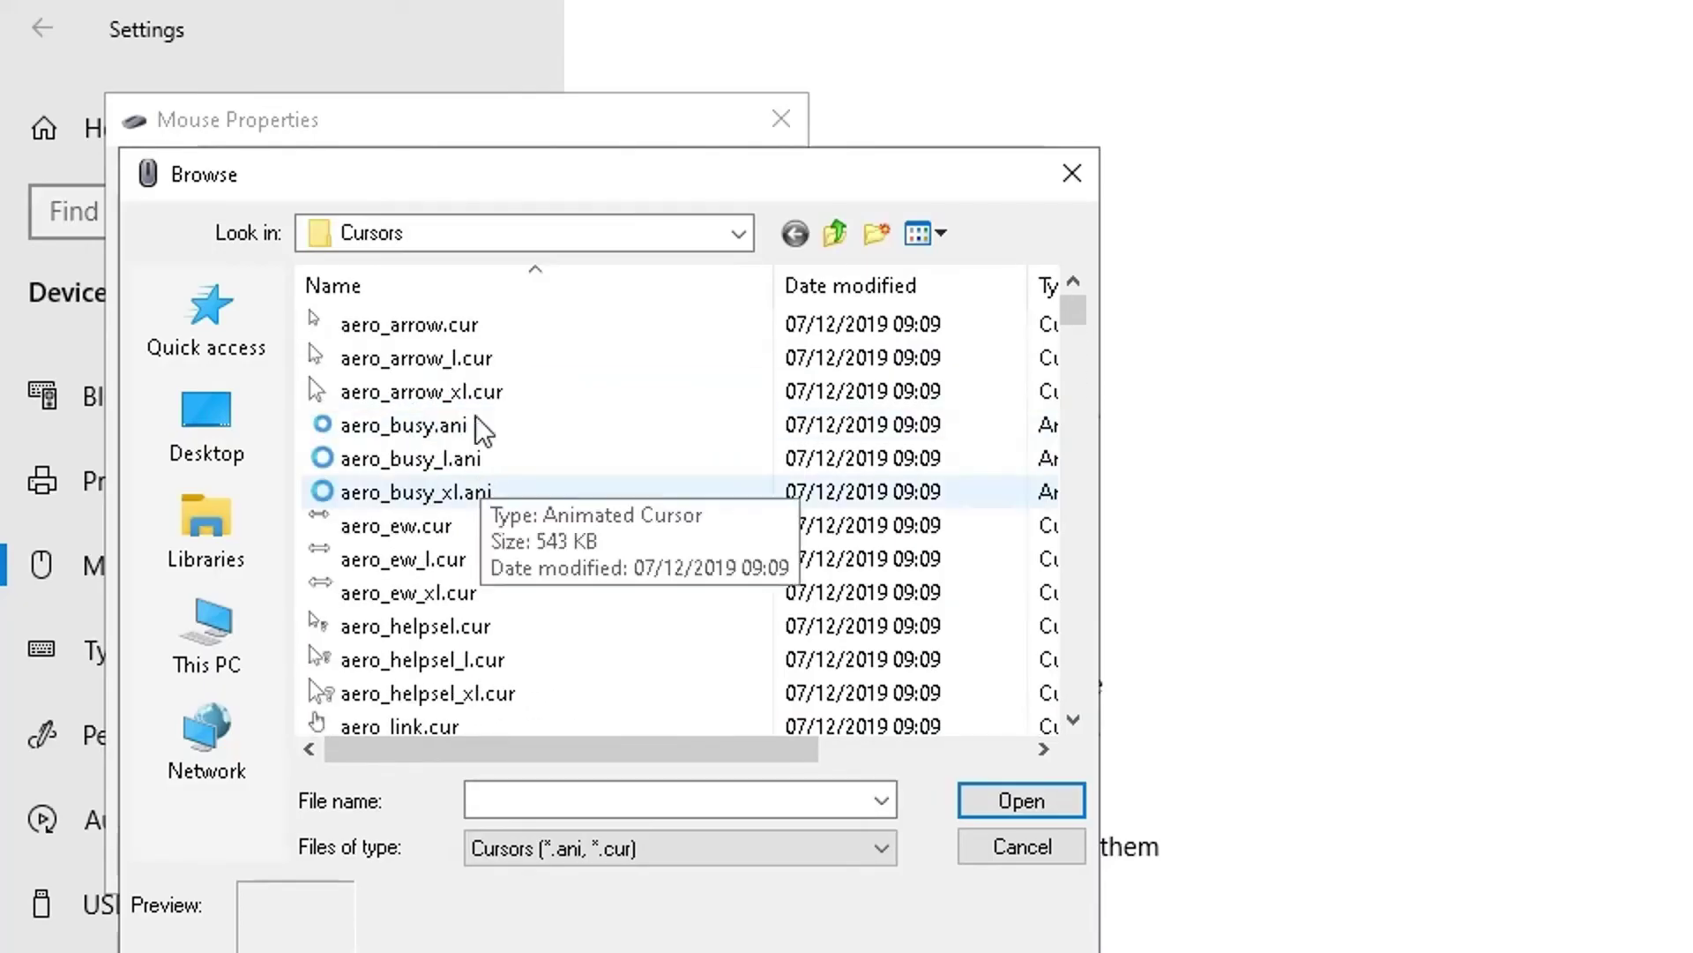
left_click(451, 335)
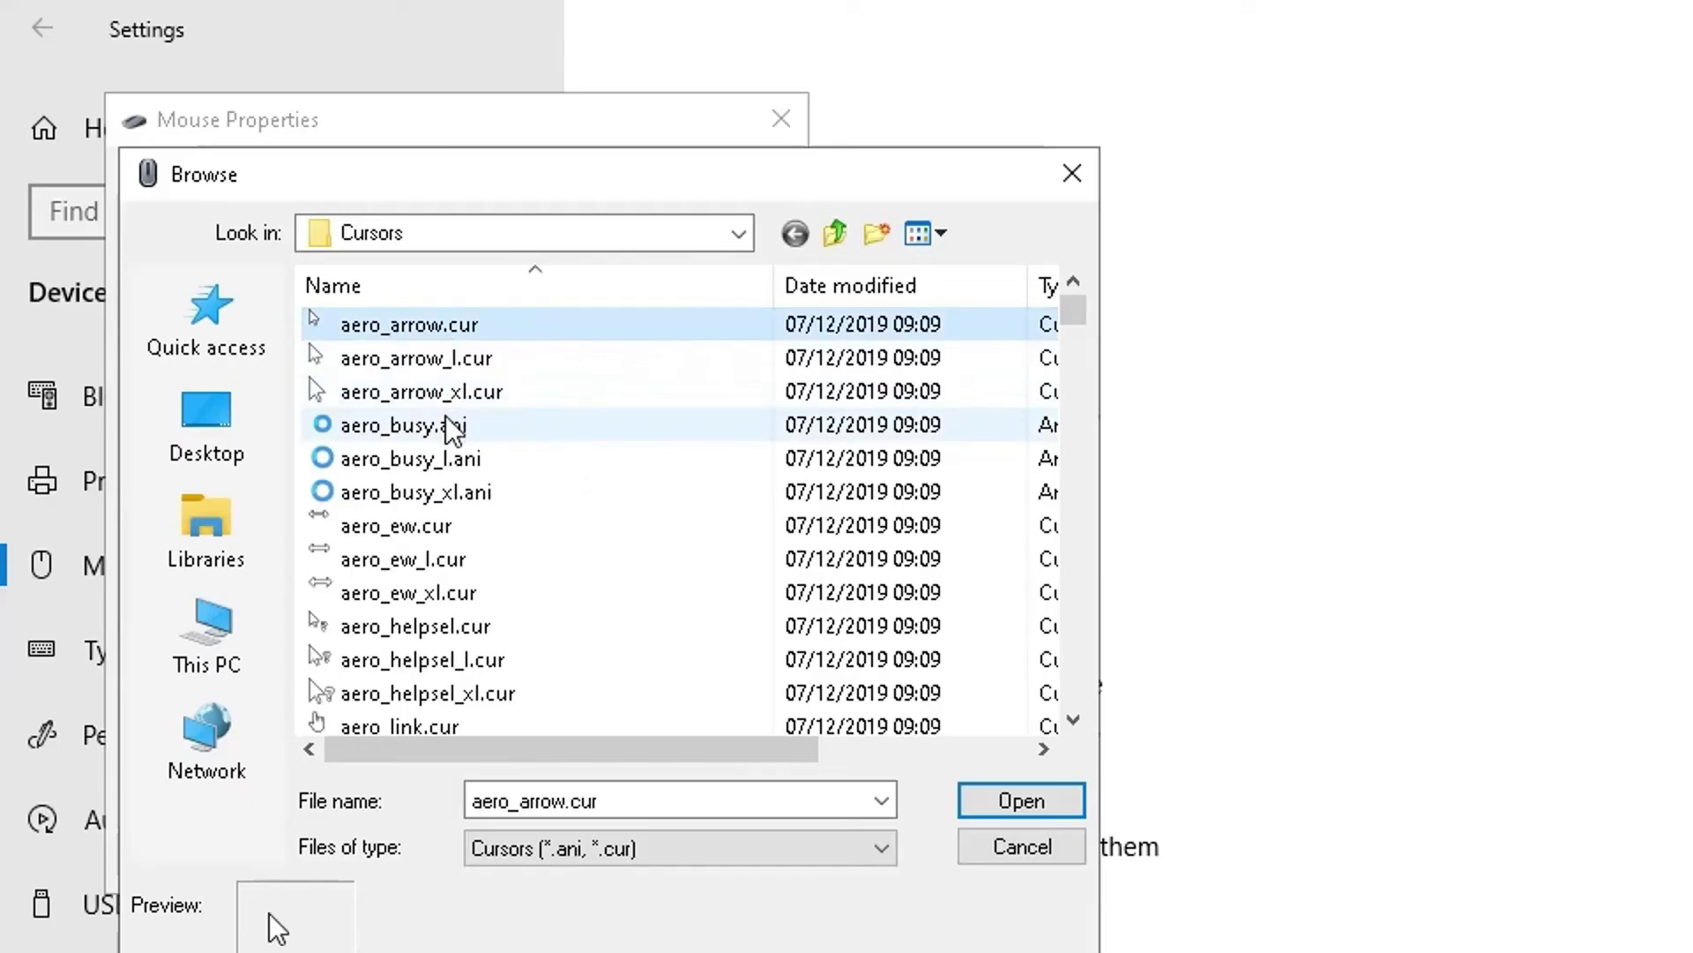
left_click(977, 849)
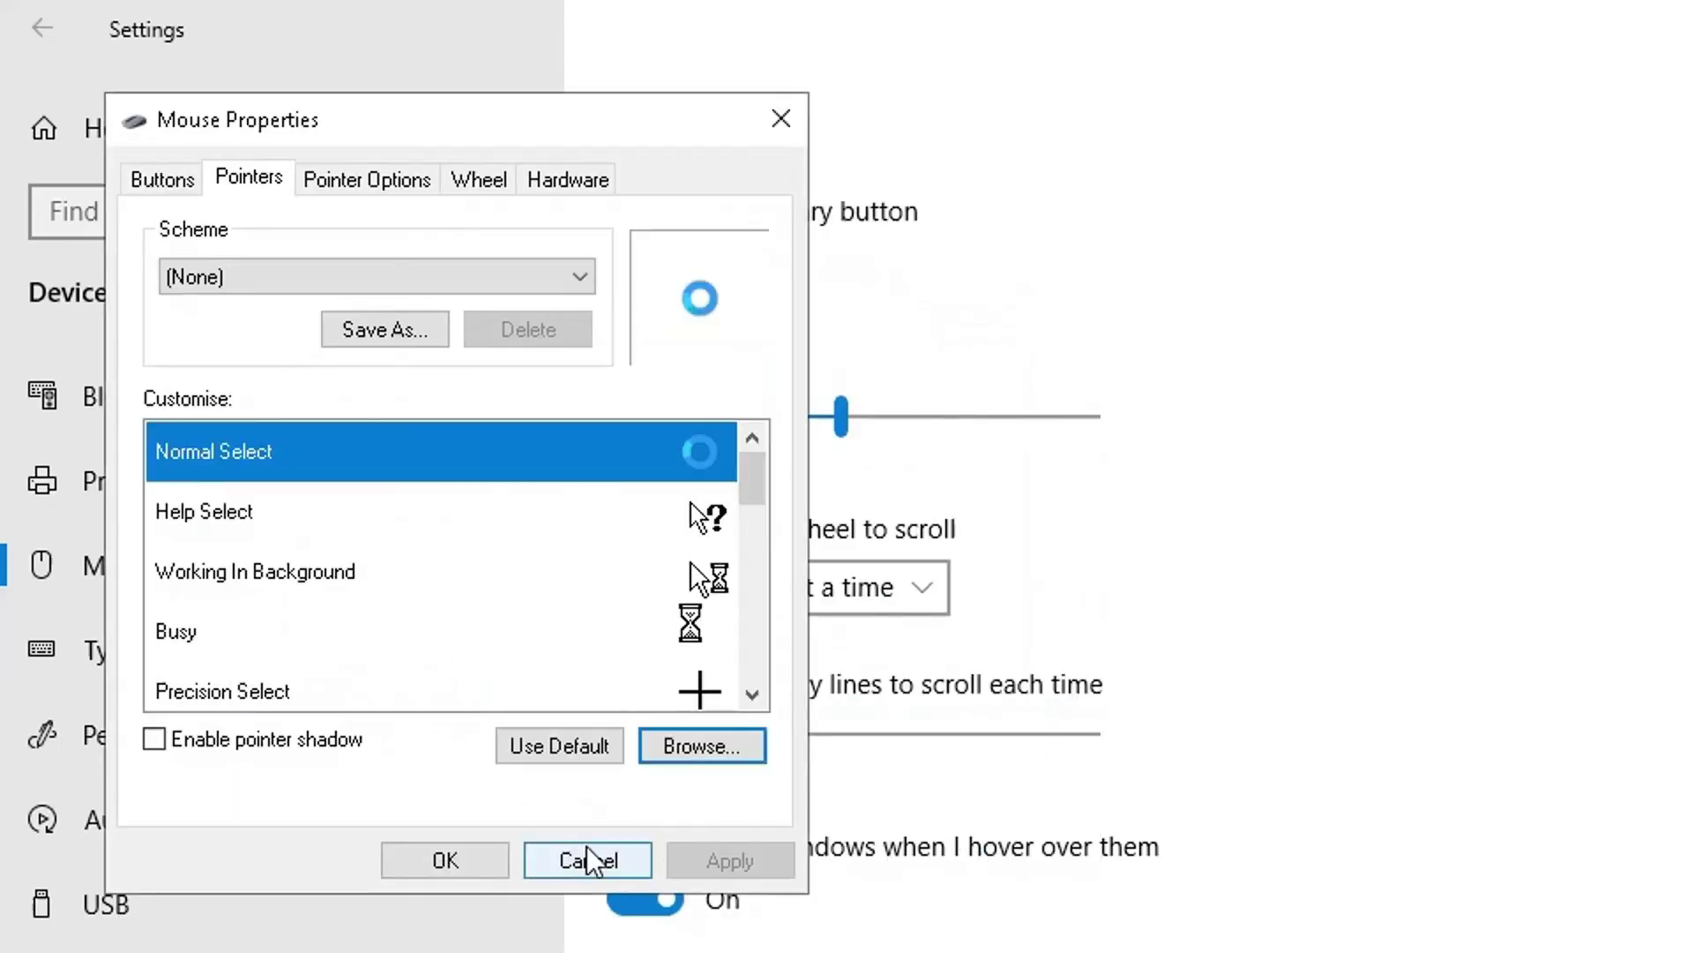
left_click(582, 750)
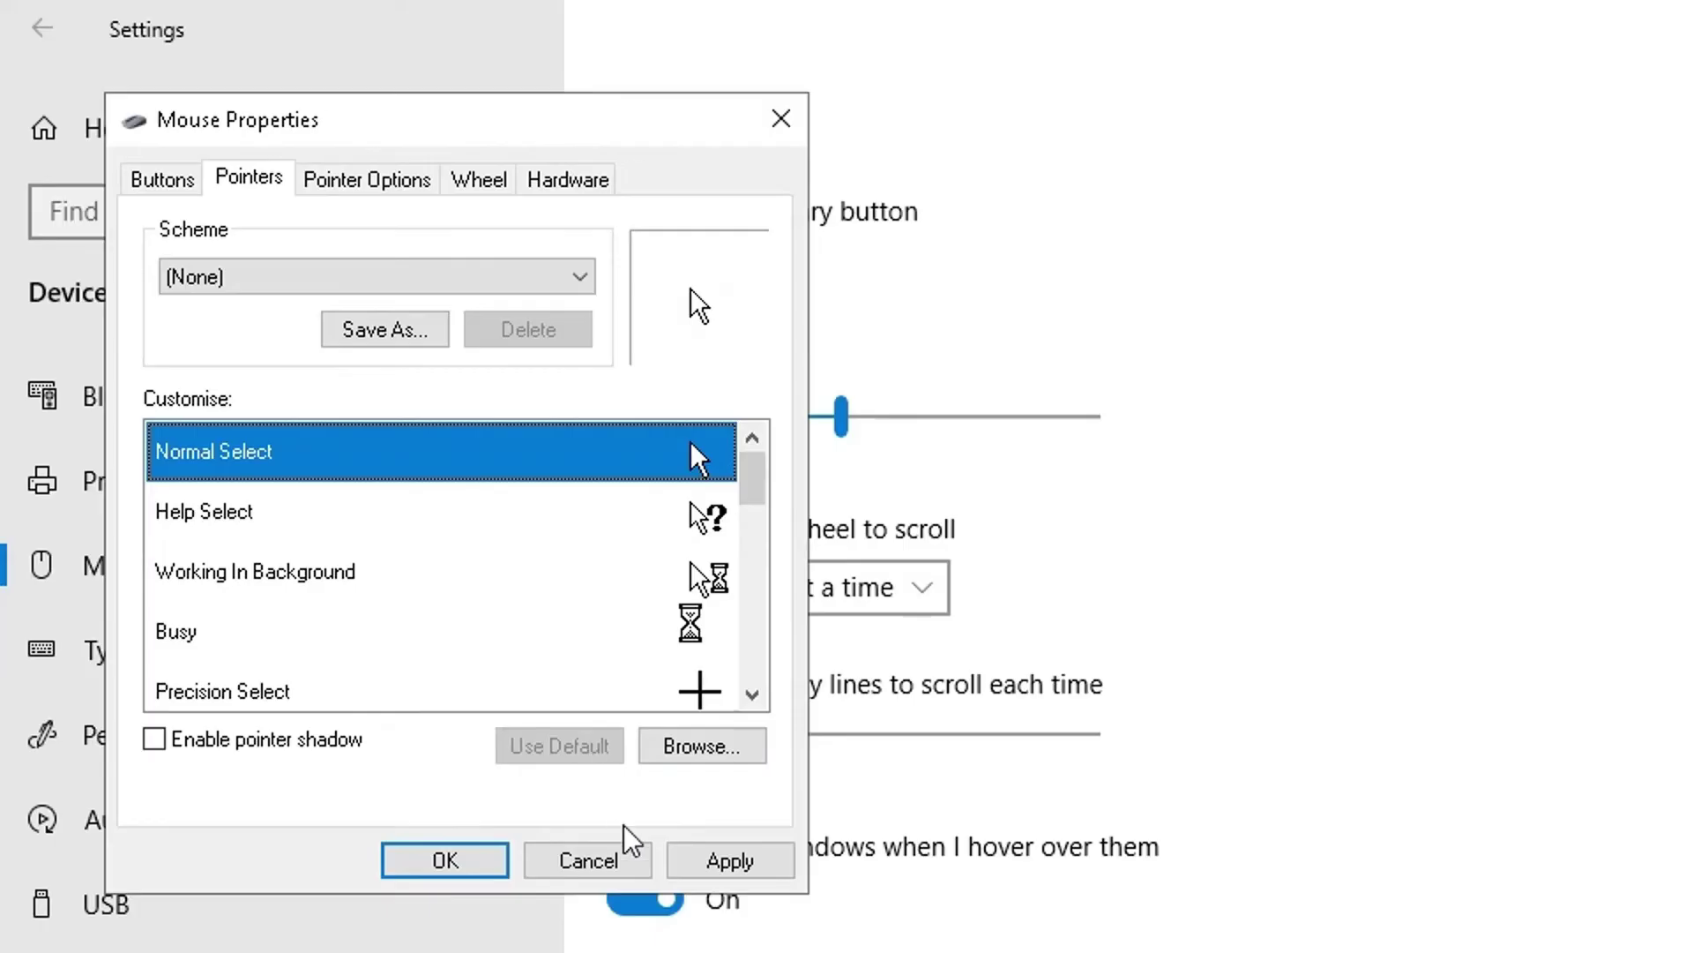
left_click(703, 862)
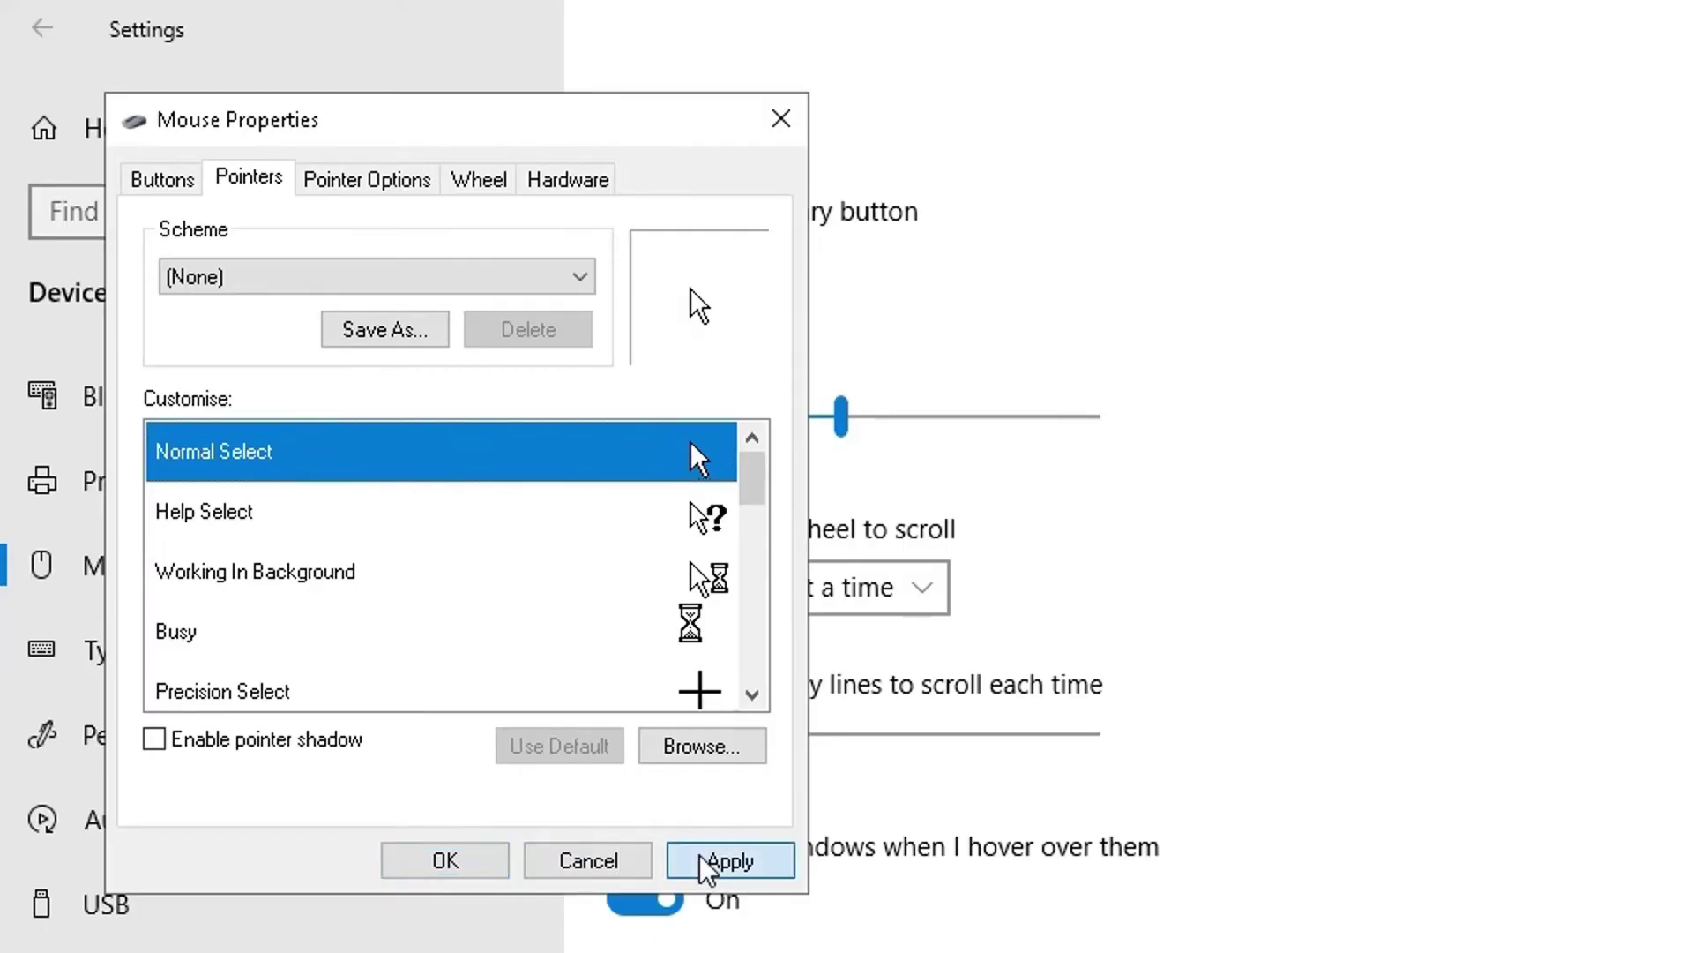
left_click(156, 742)
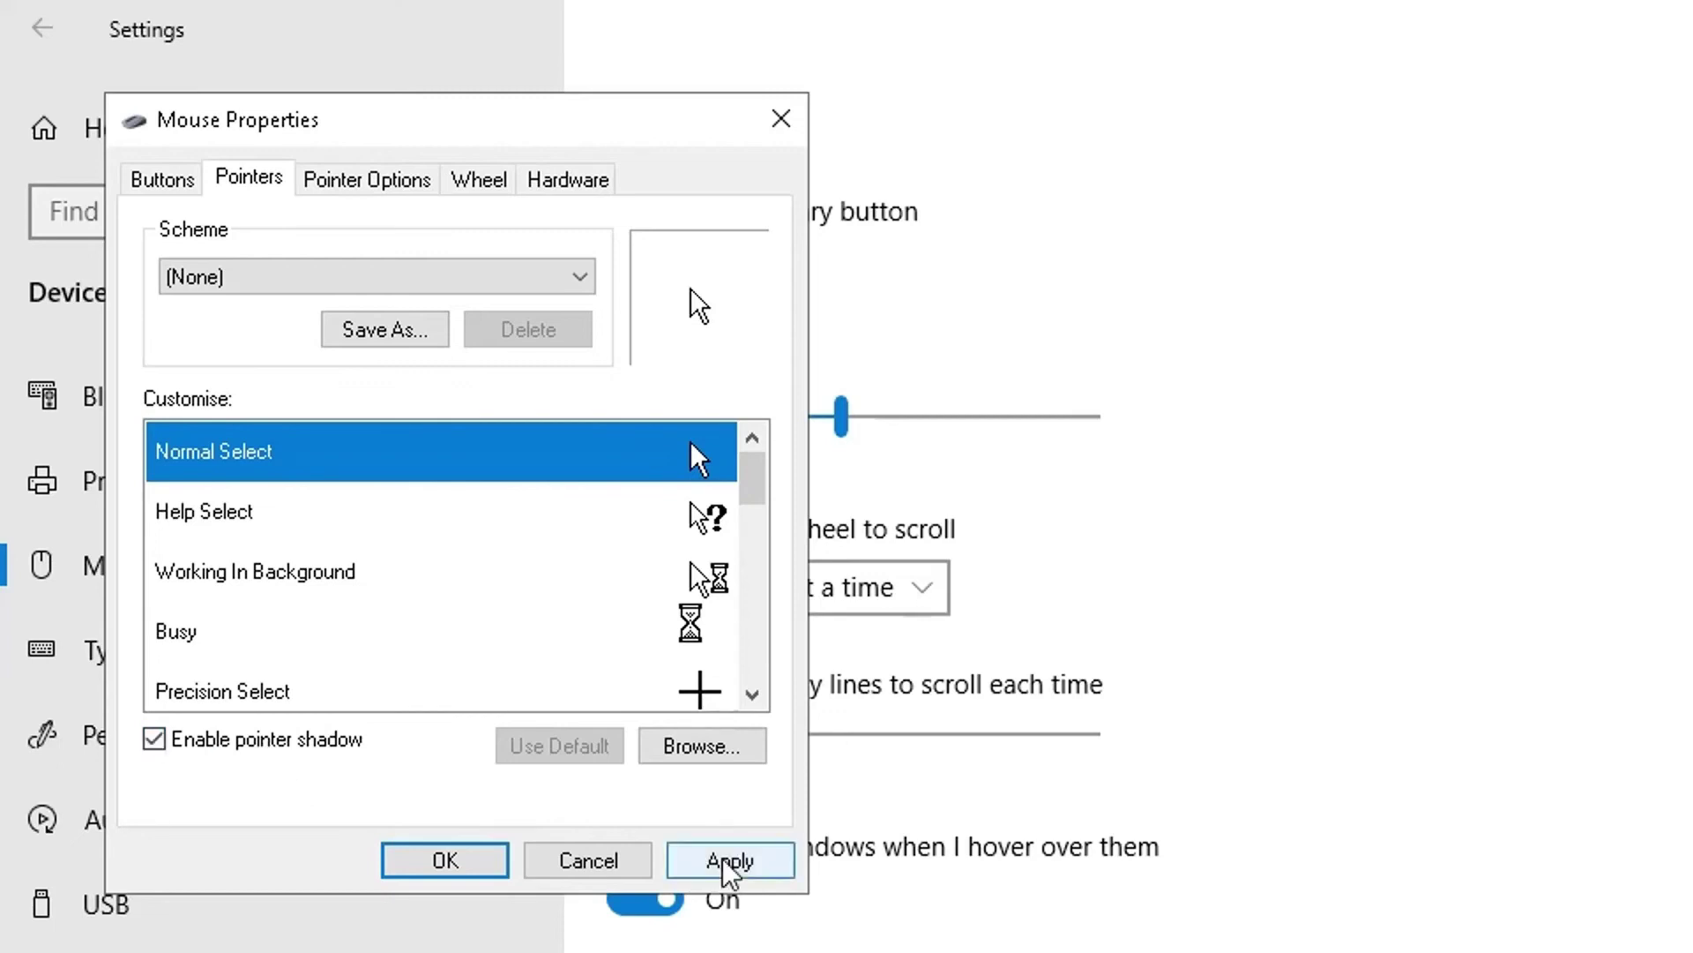
left_click(729, 868)
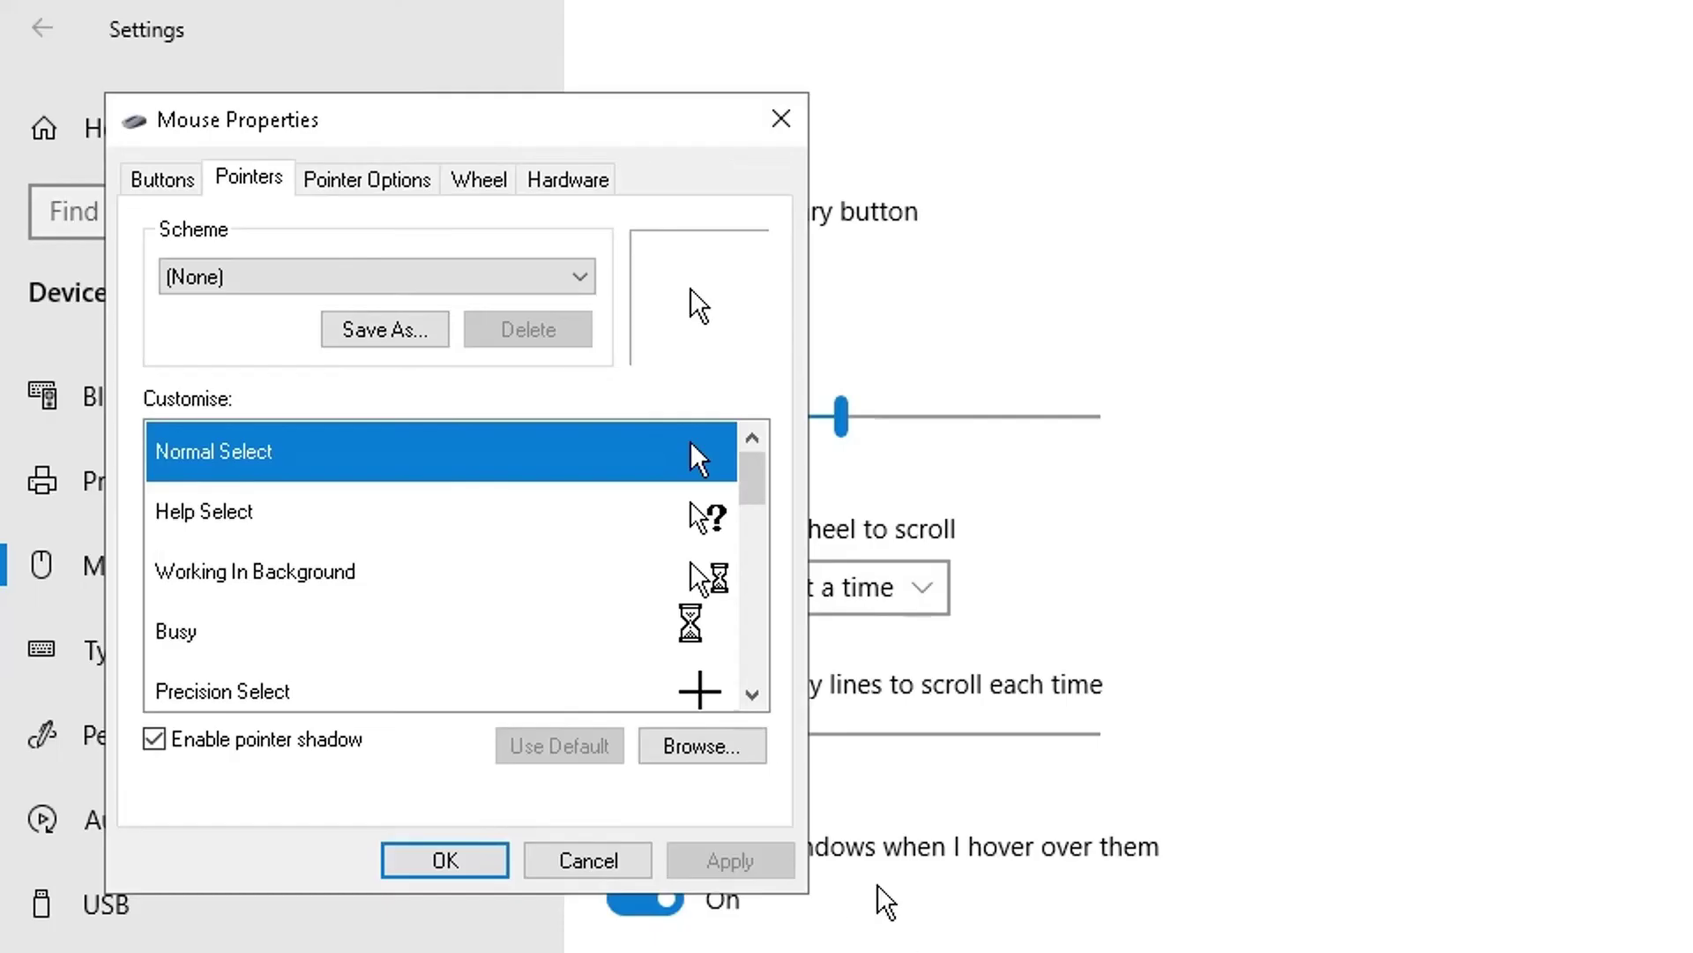
left_click(308, 744)
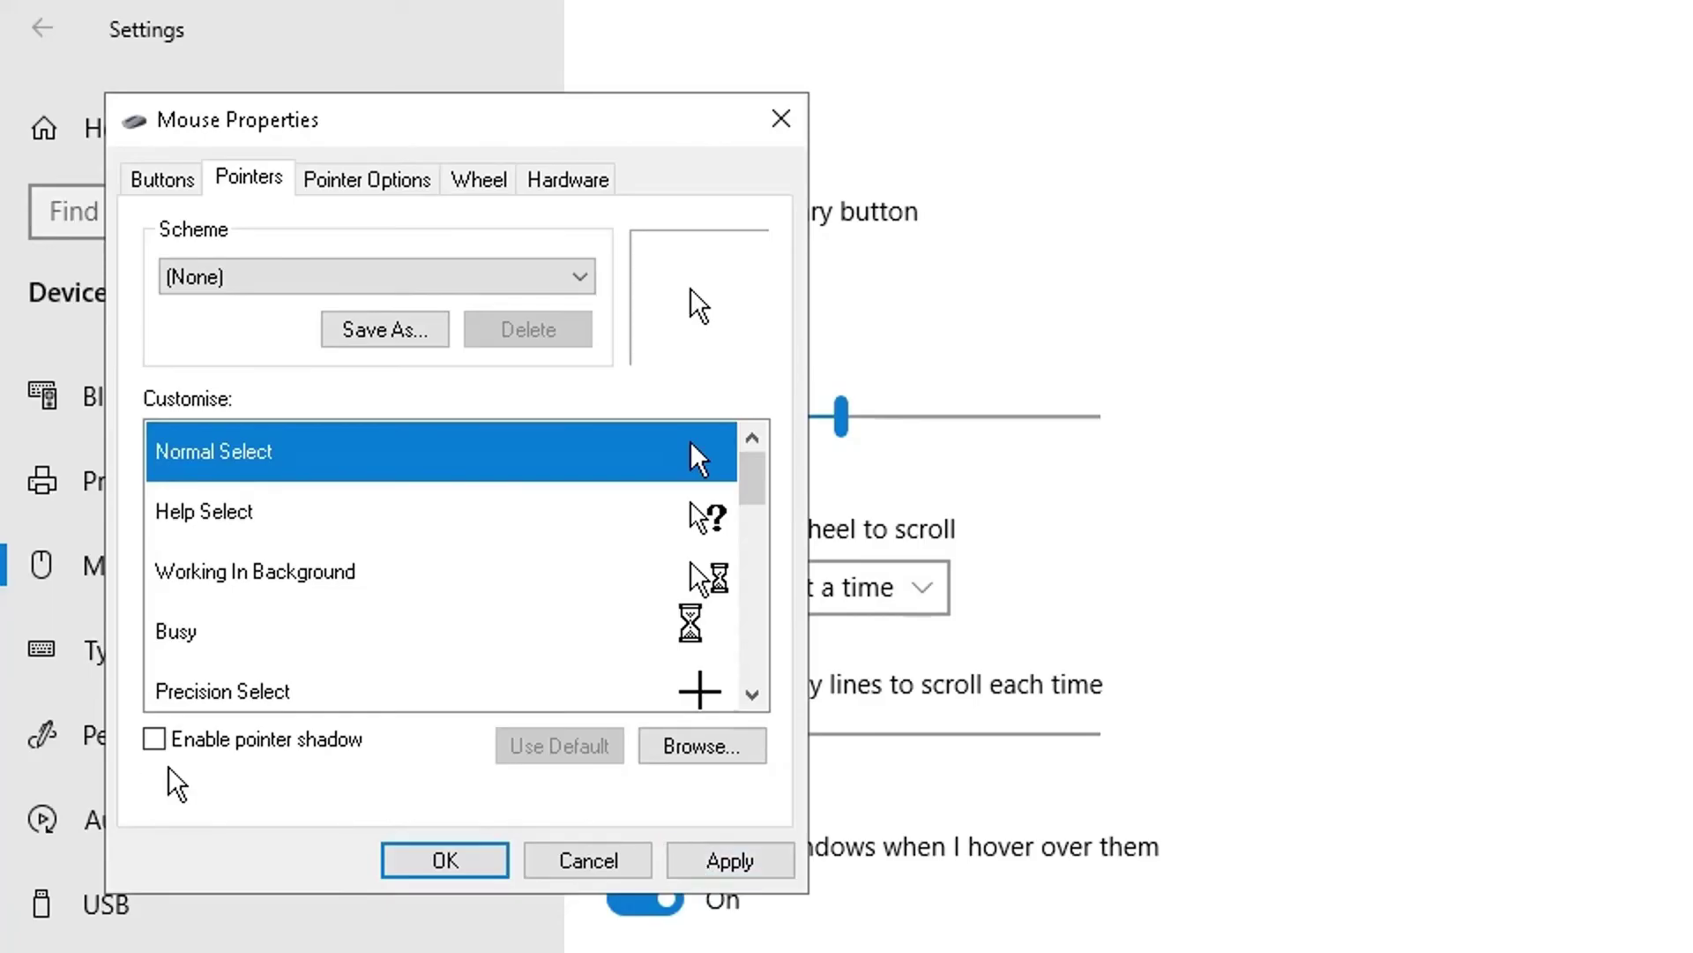
left_click(706, 860)
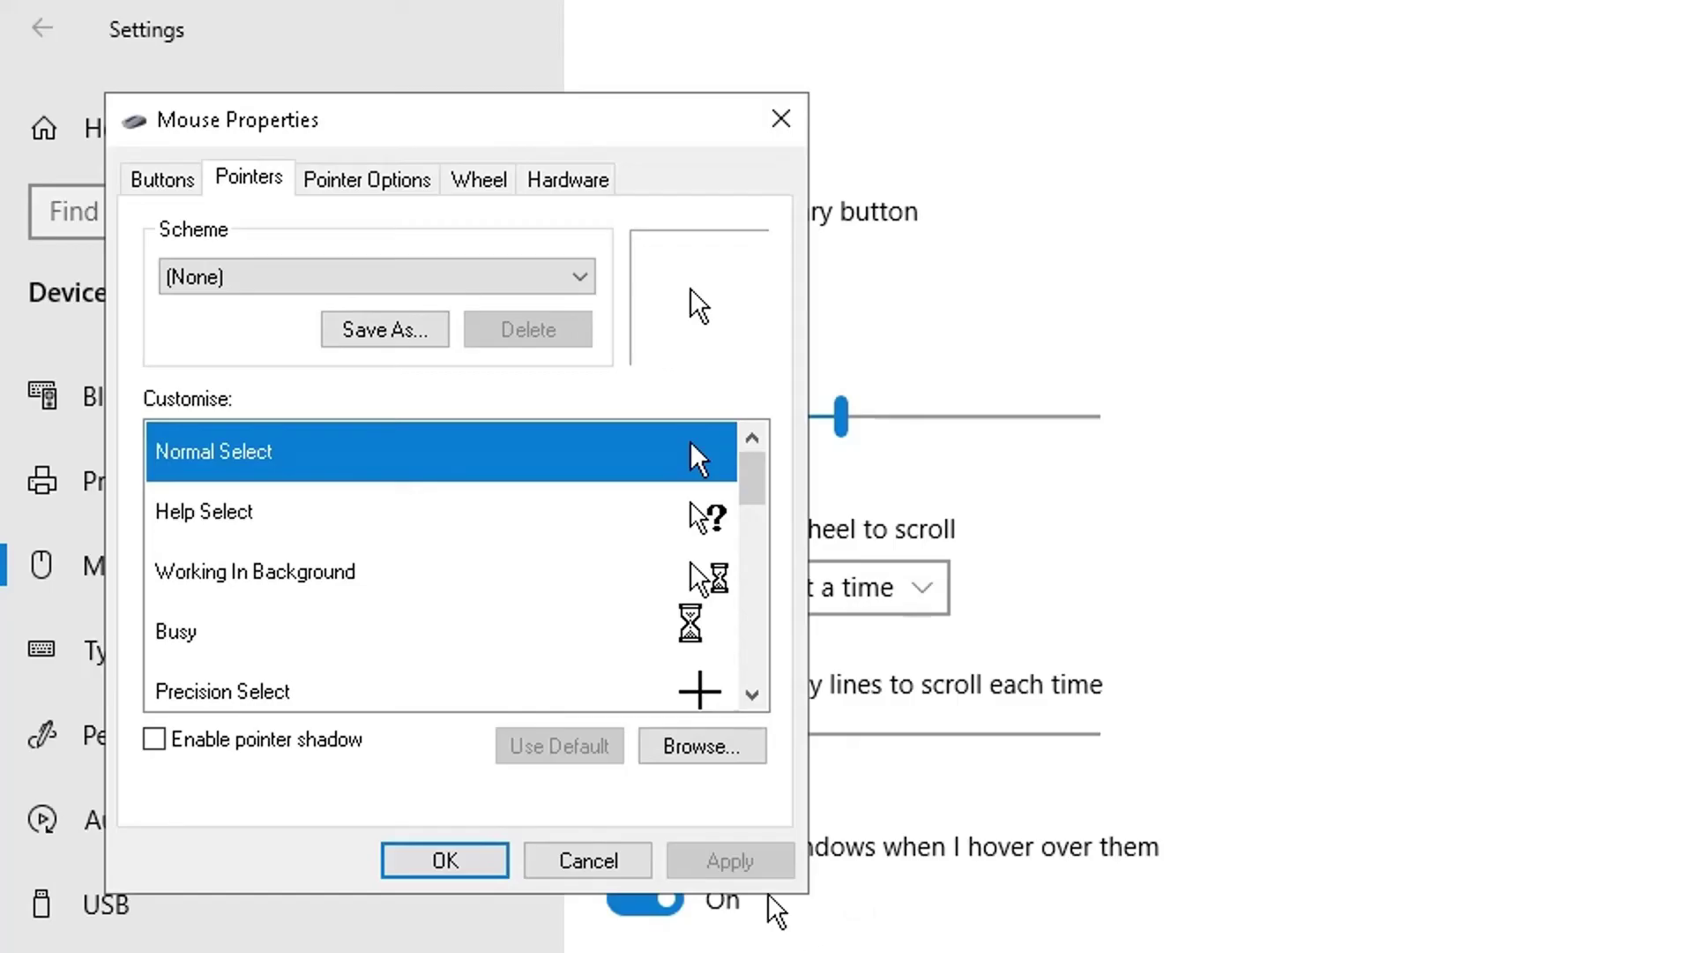
Step: On Pointer Options, try pointer trails then leave them off, and apply Show location of pointer with CTRL
left_click(409, 196)
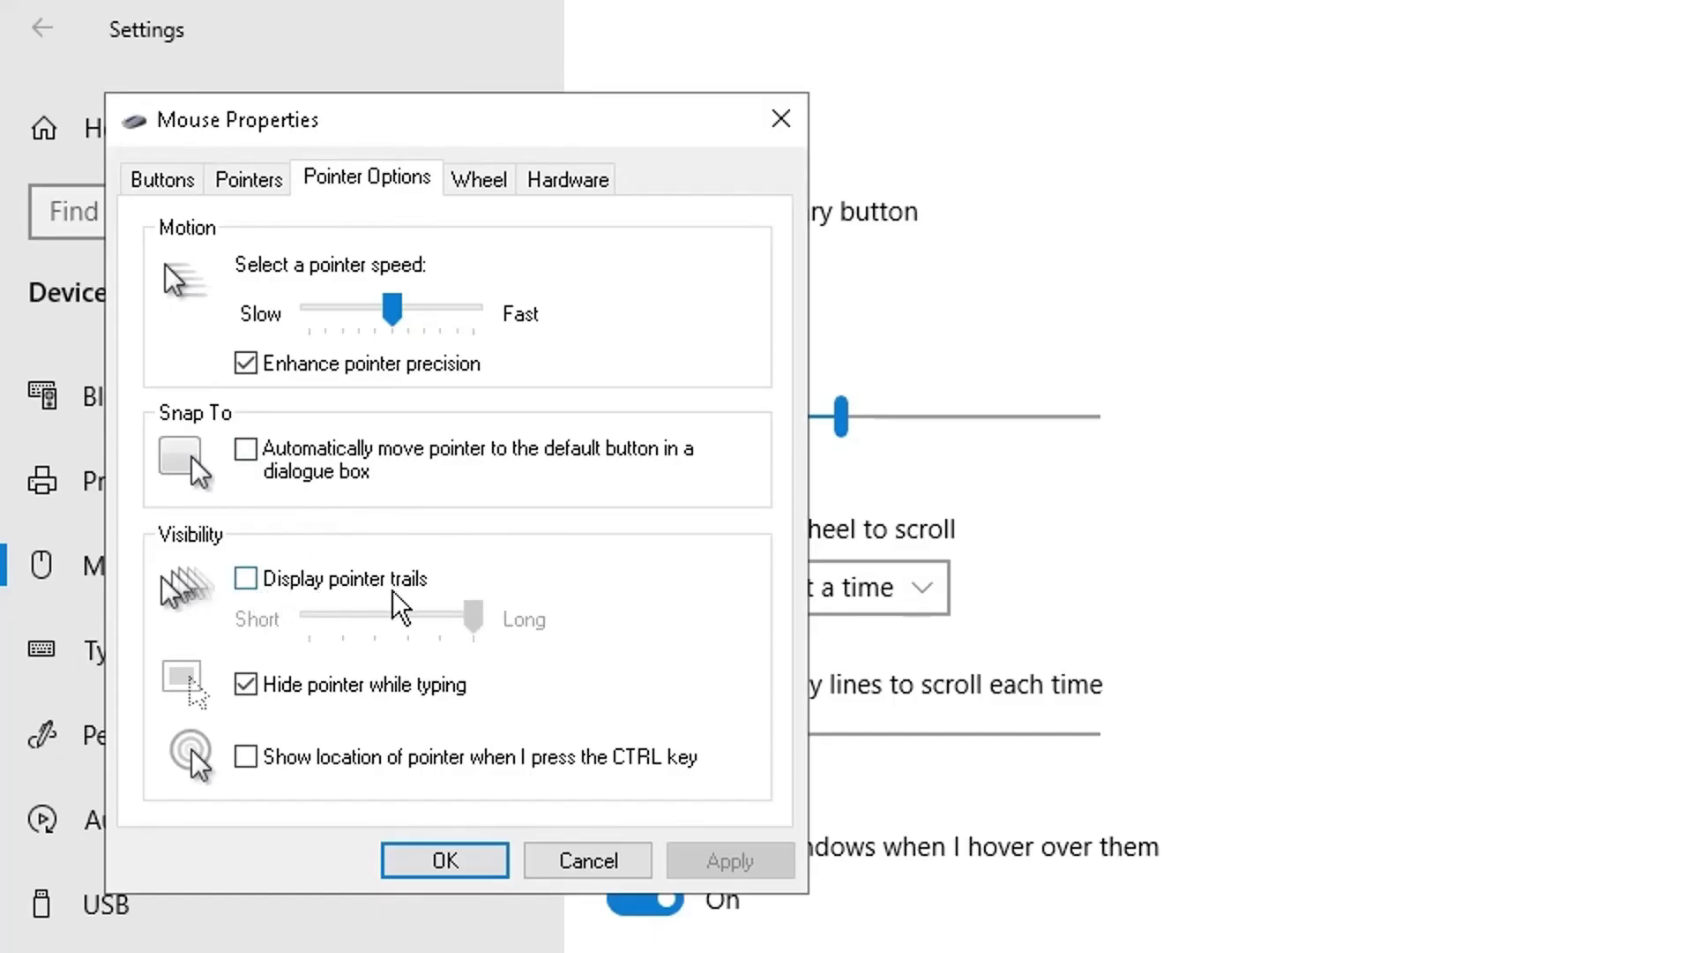
left_click(246, 578)
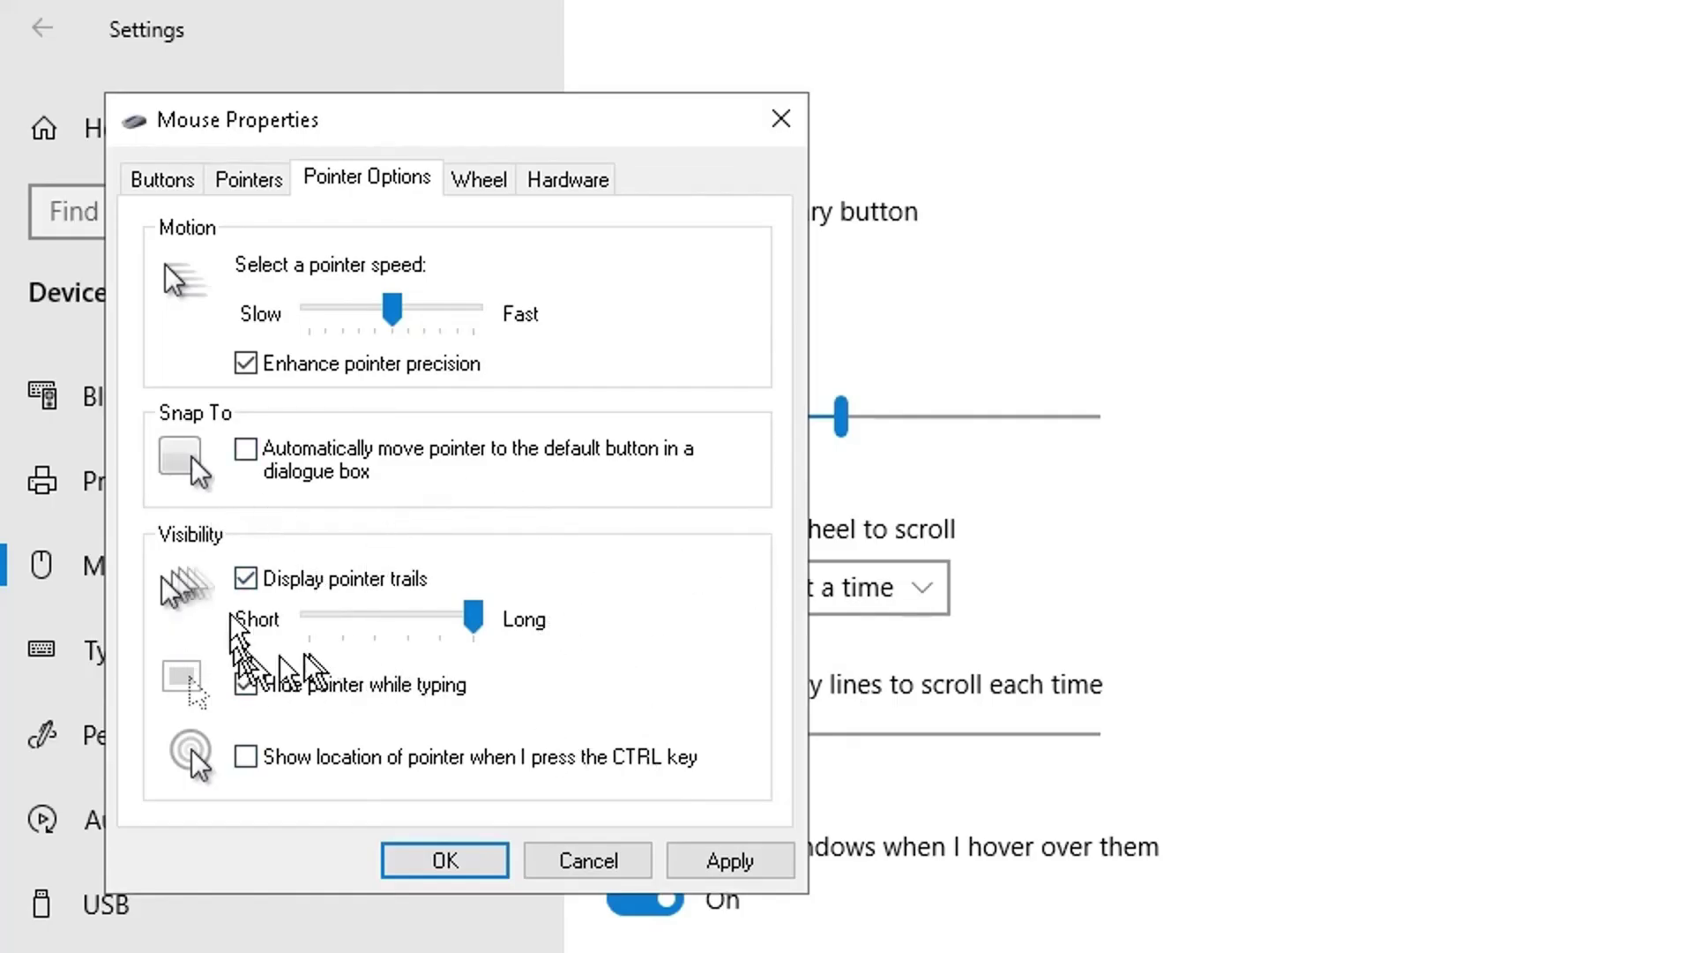
left_click(244, 580)
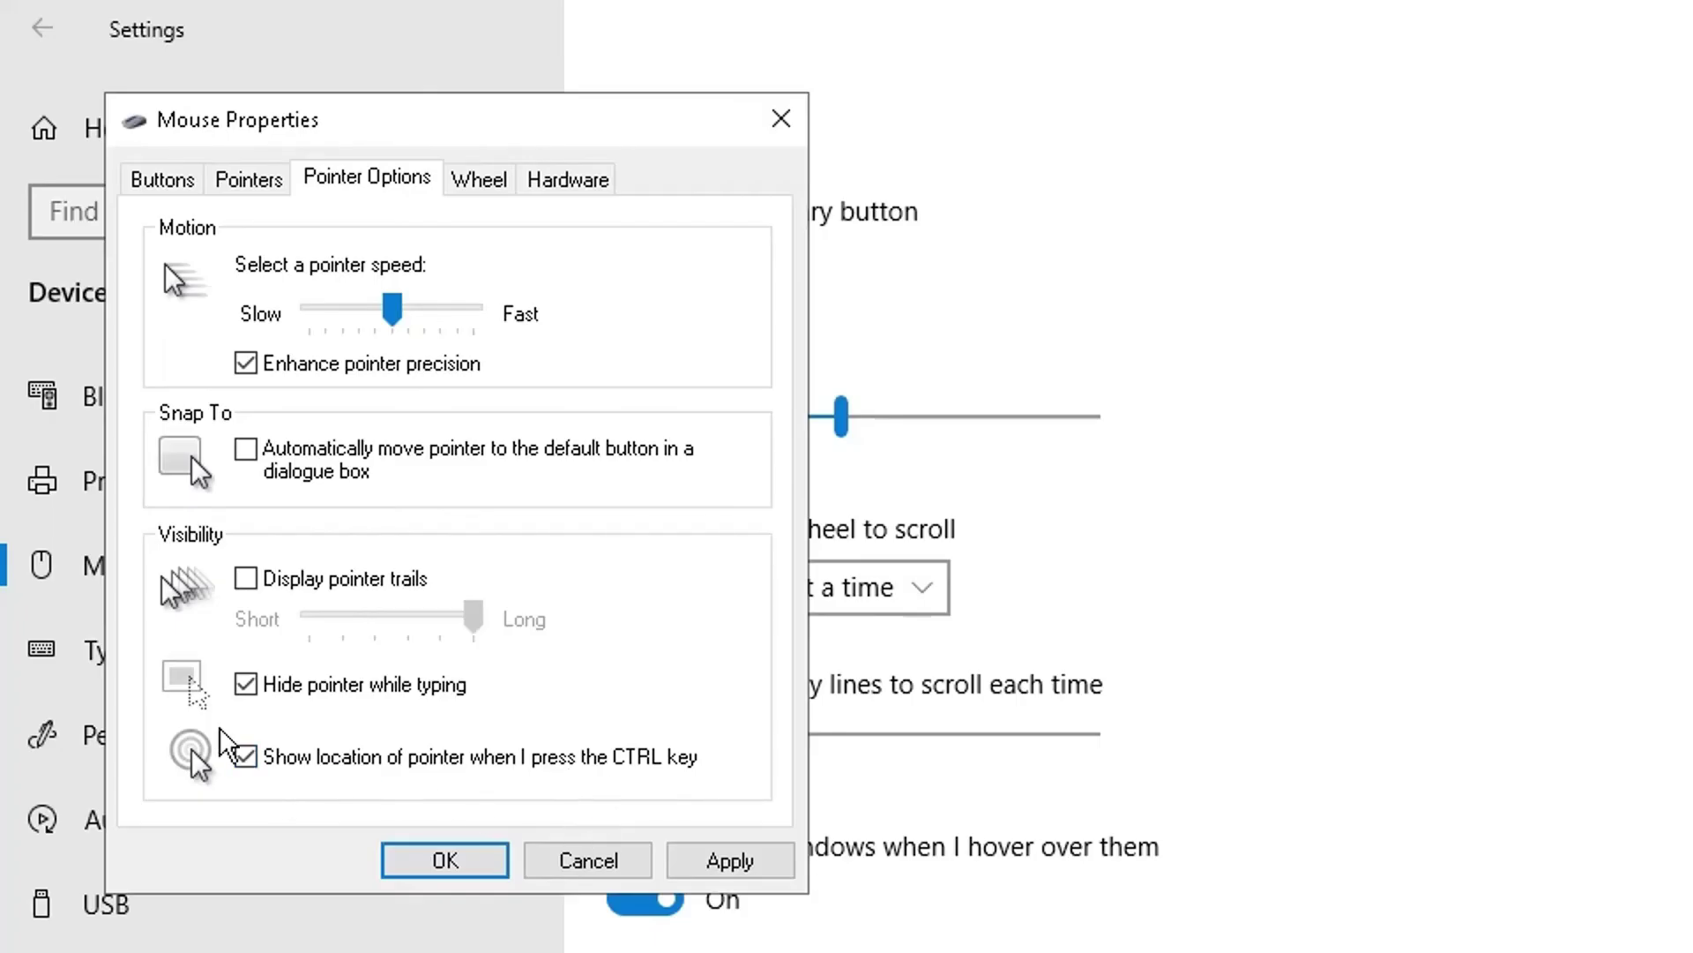
left_click(688, 859)
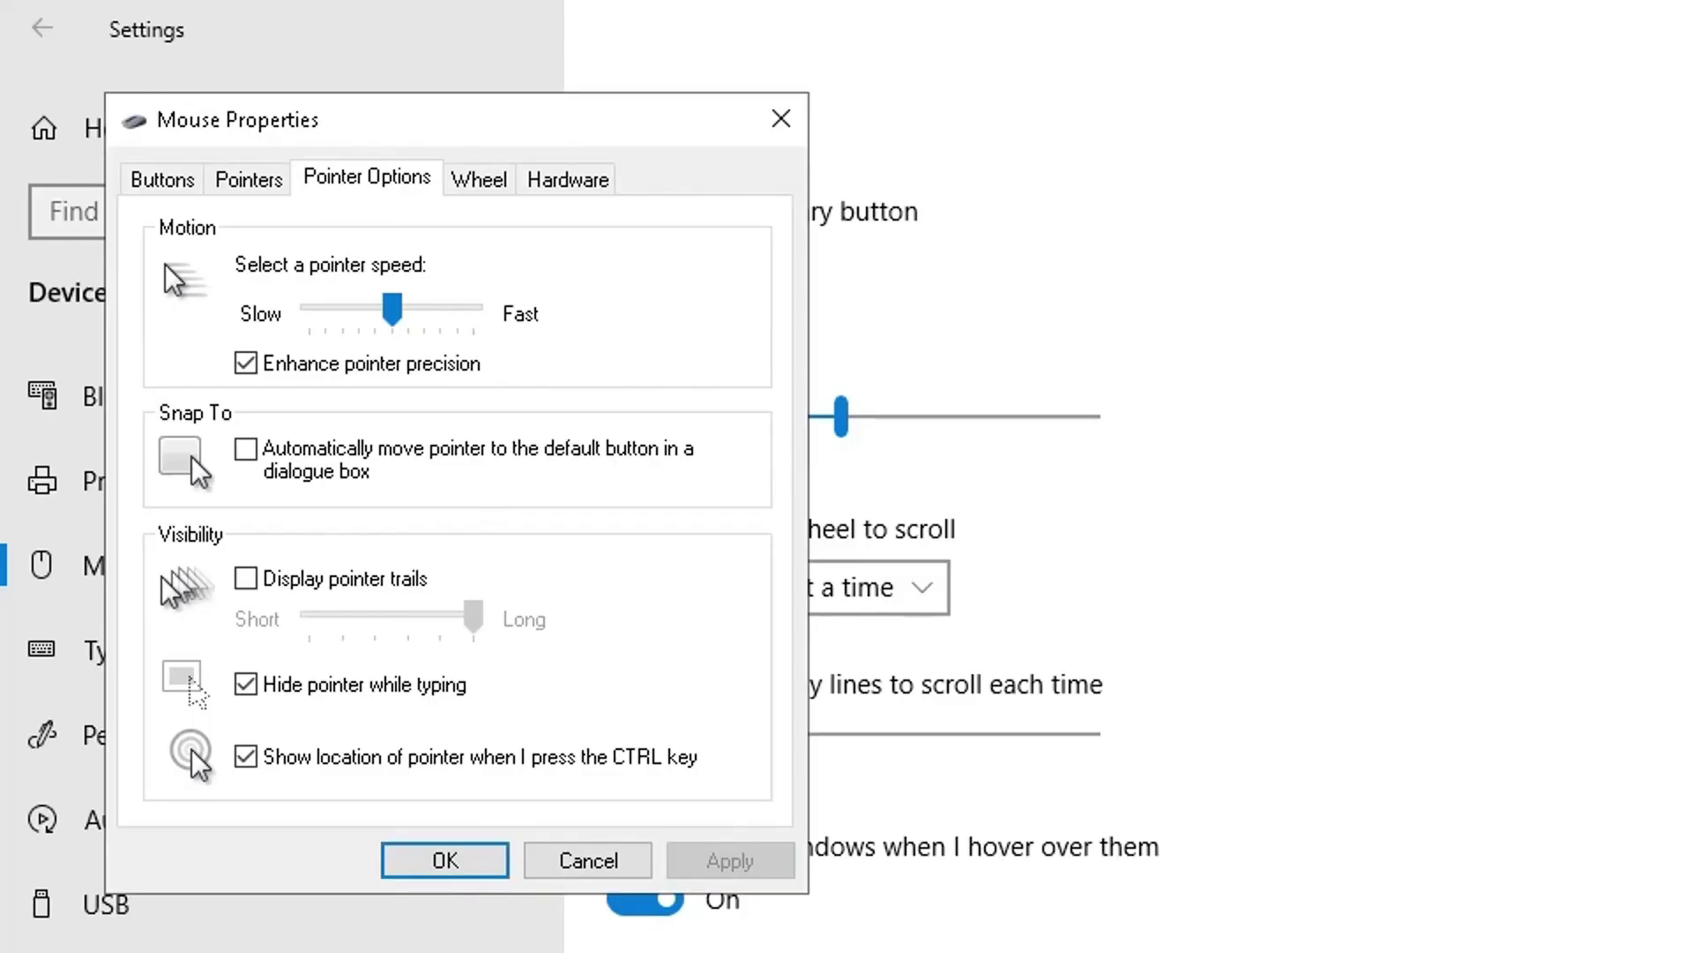
Step: Test the CTRL locate circle twice, then untick Show location of pointer when CTRL is pressed and apply
key("ctrl")
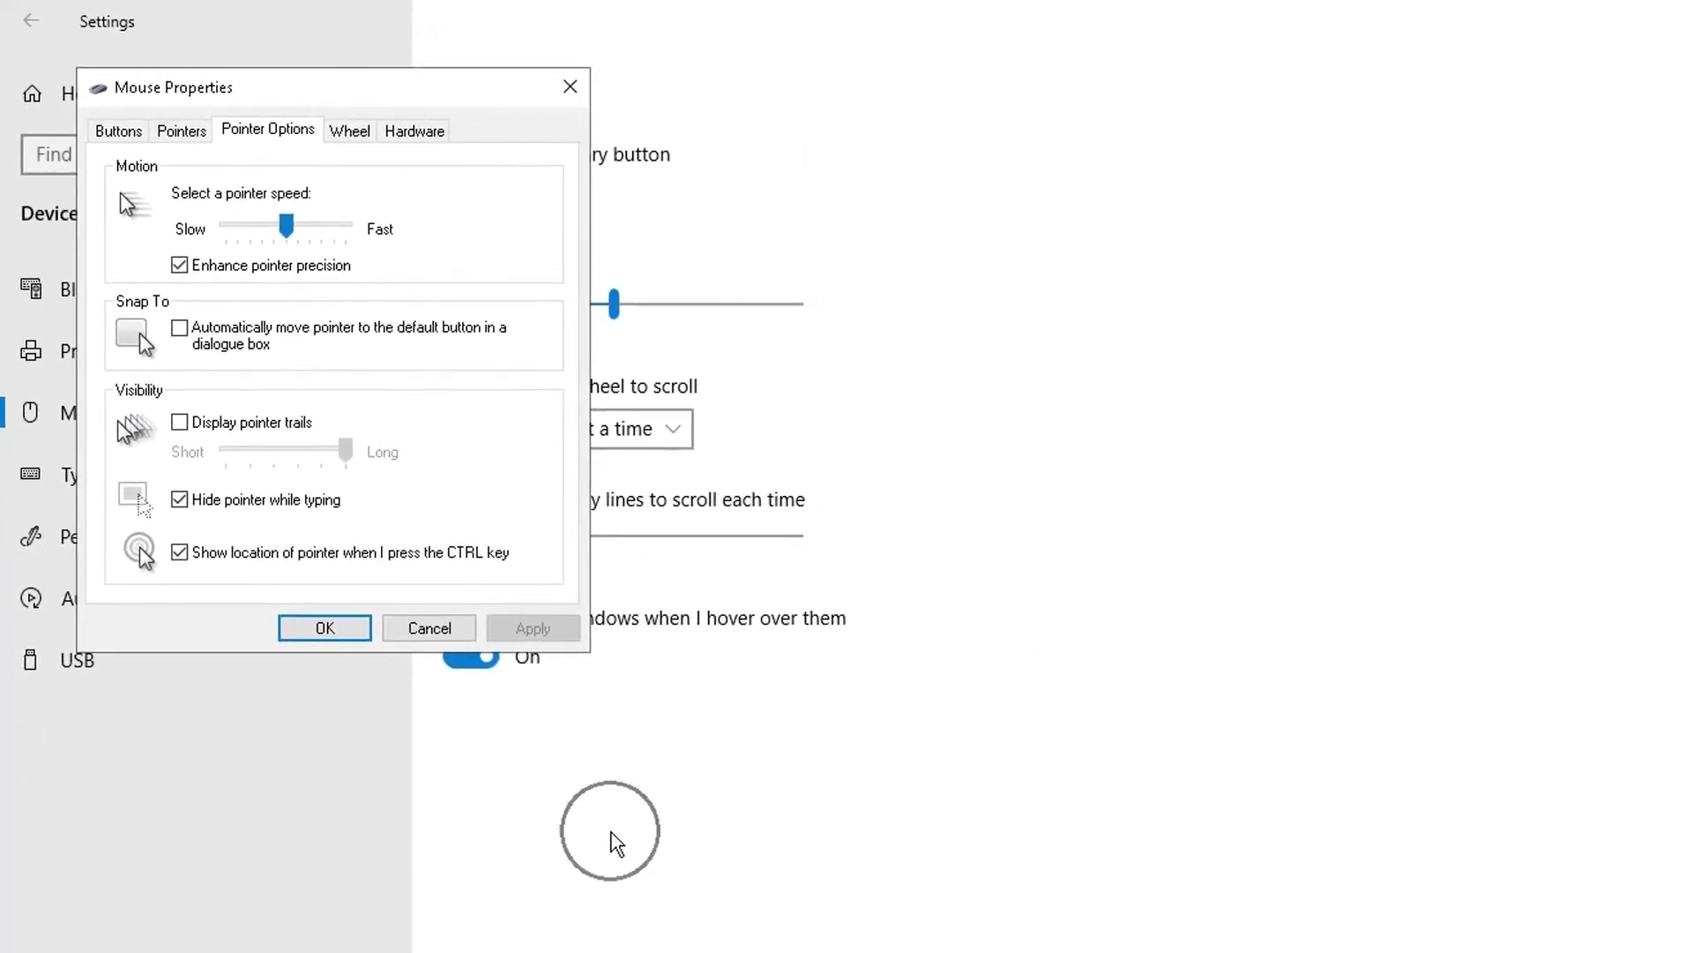
key("ctrl")
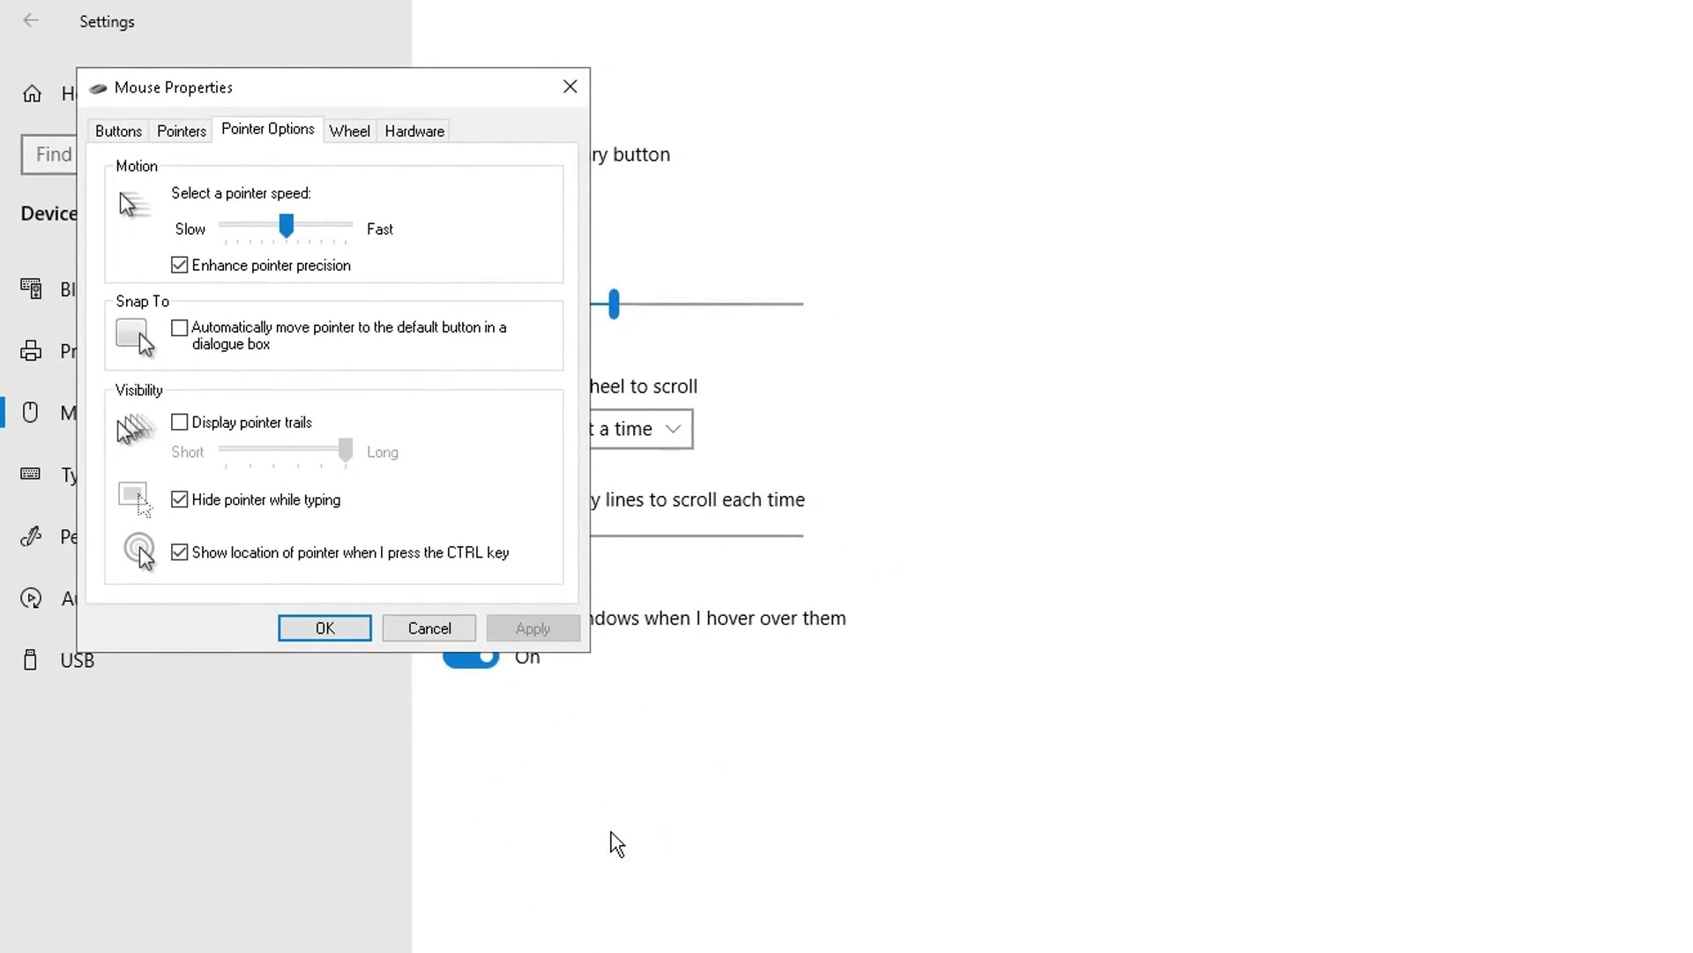
key("ctrl")
key("ctrl")
key("ctrl")
key("ctrl")
key("ctrl")
key("ctrl")
key("ctrl")
key("ctrl")
key("ctrl")
key("ctrl")
key("ctrl")
left_click(181, 556)
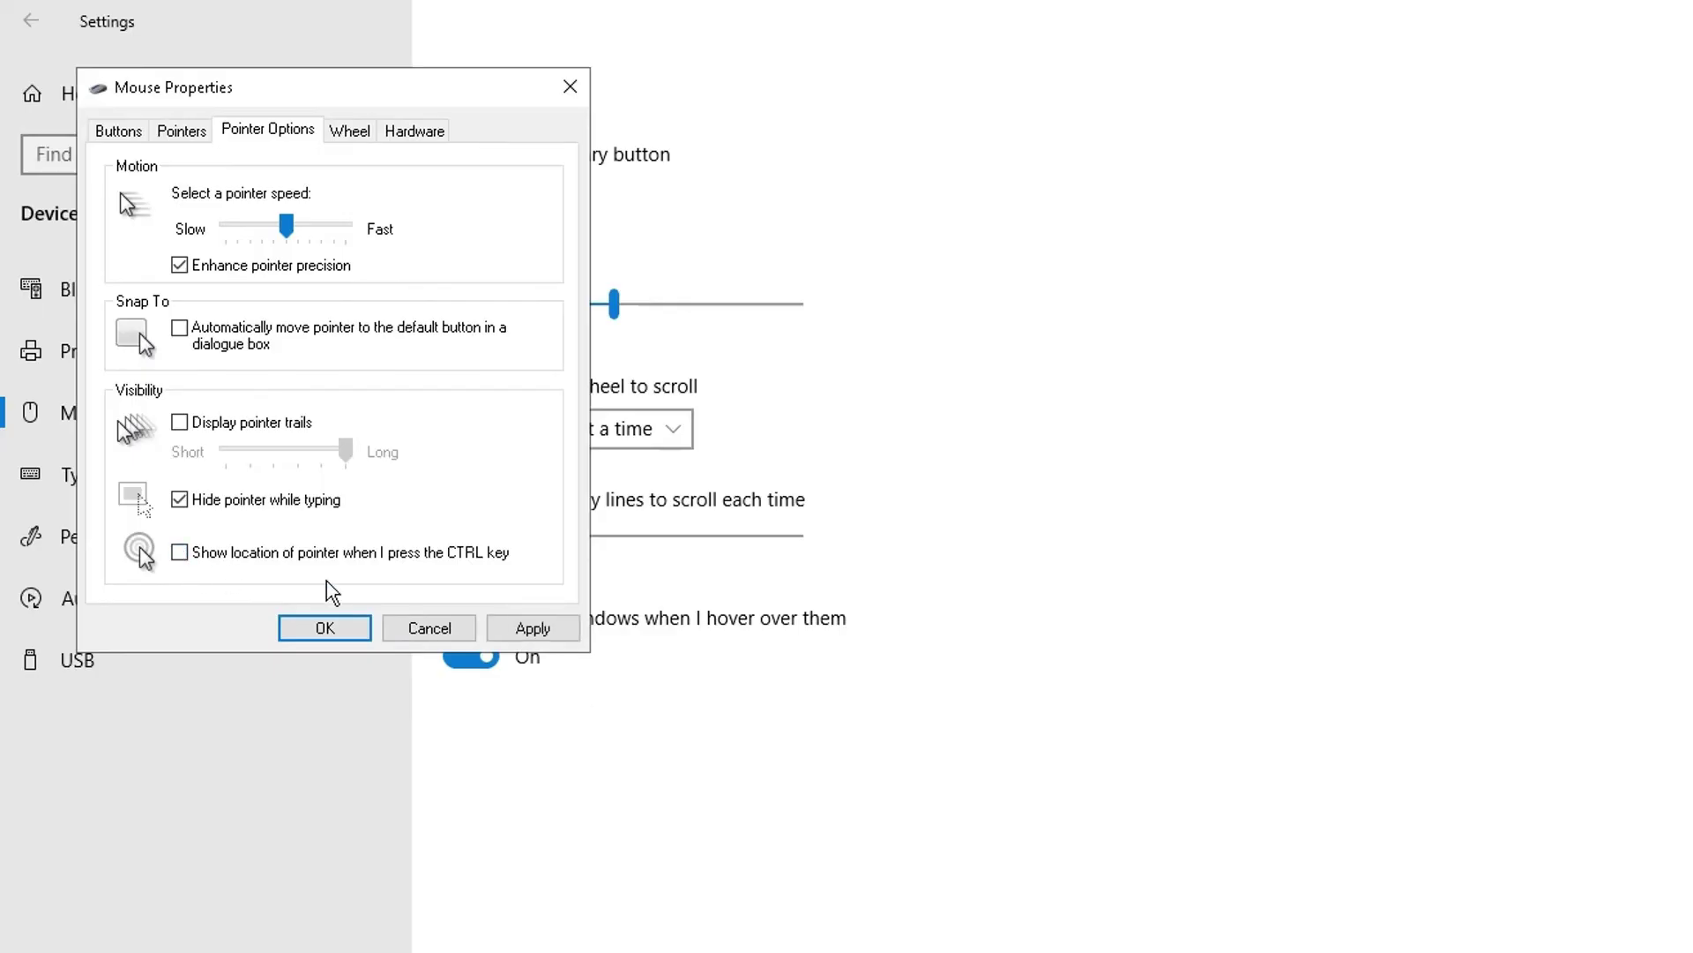
left_click(522, 628)
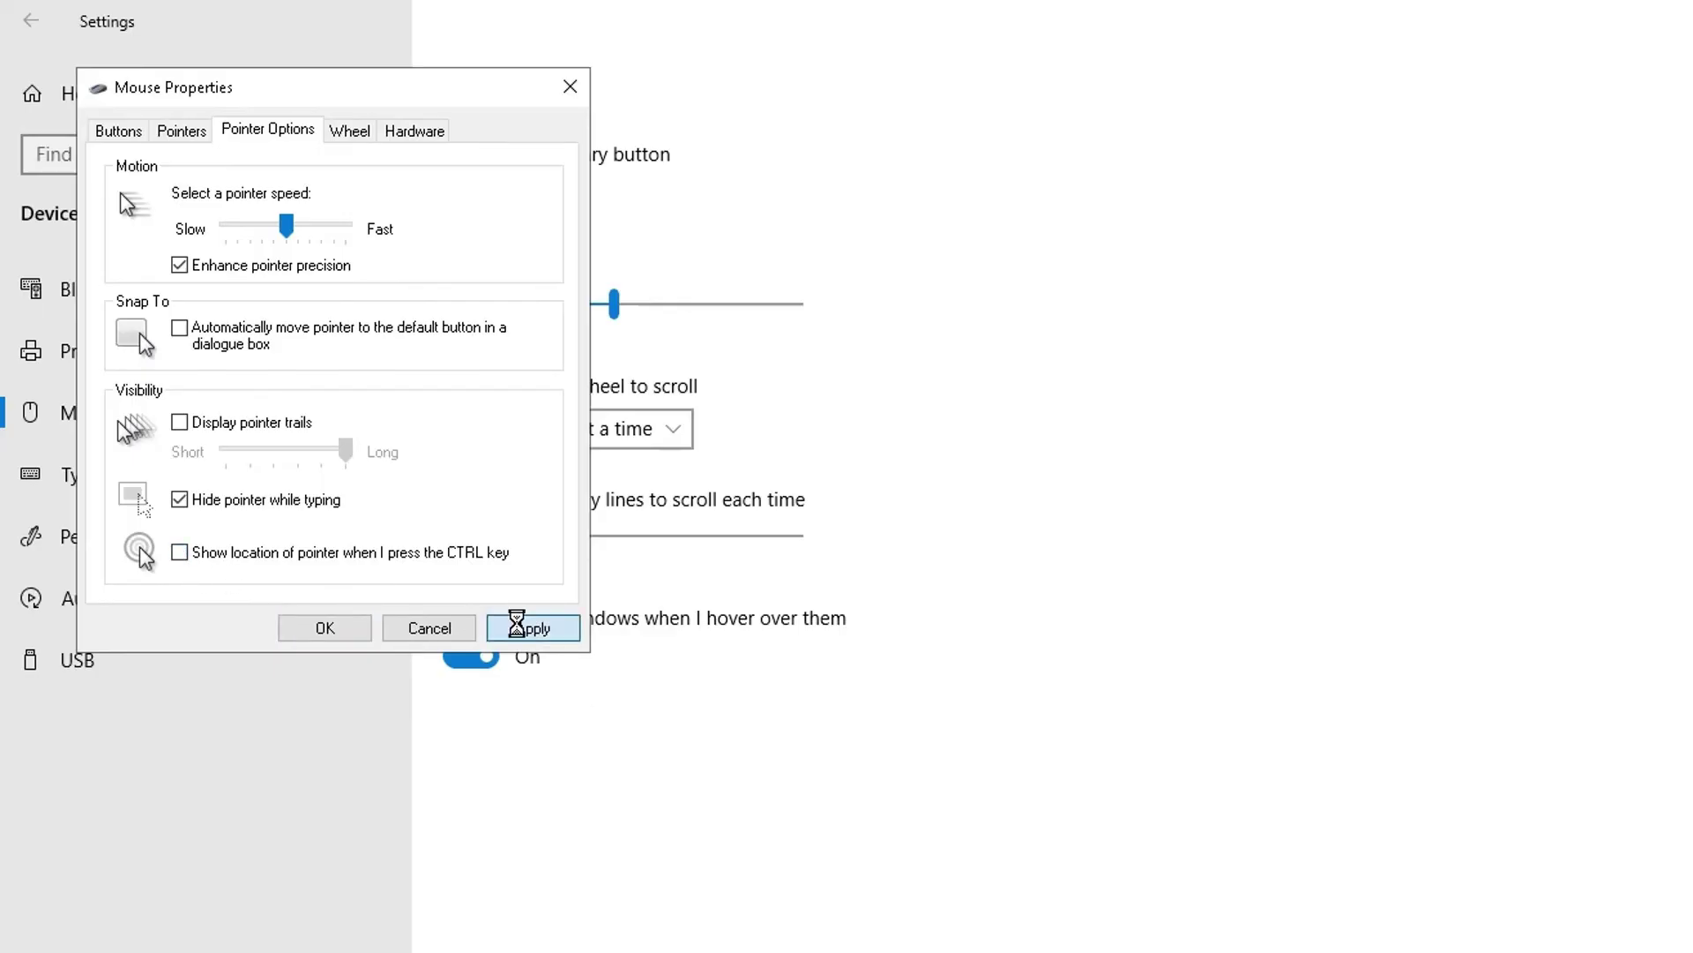
left_click(325, 628)
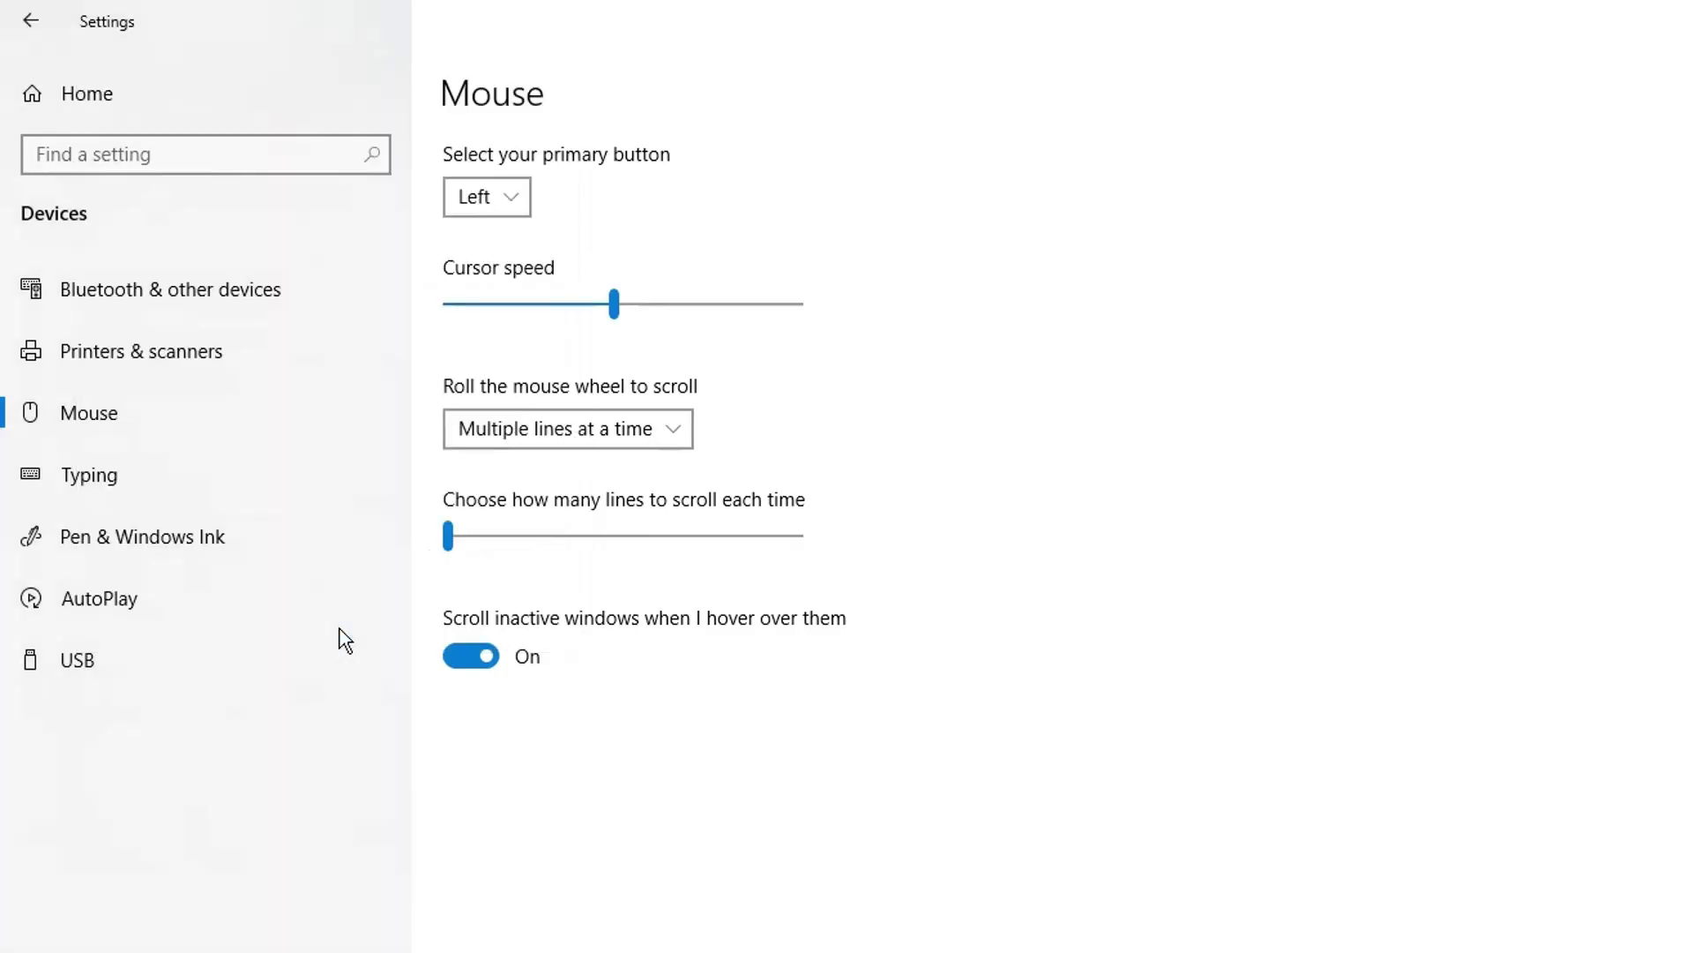